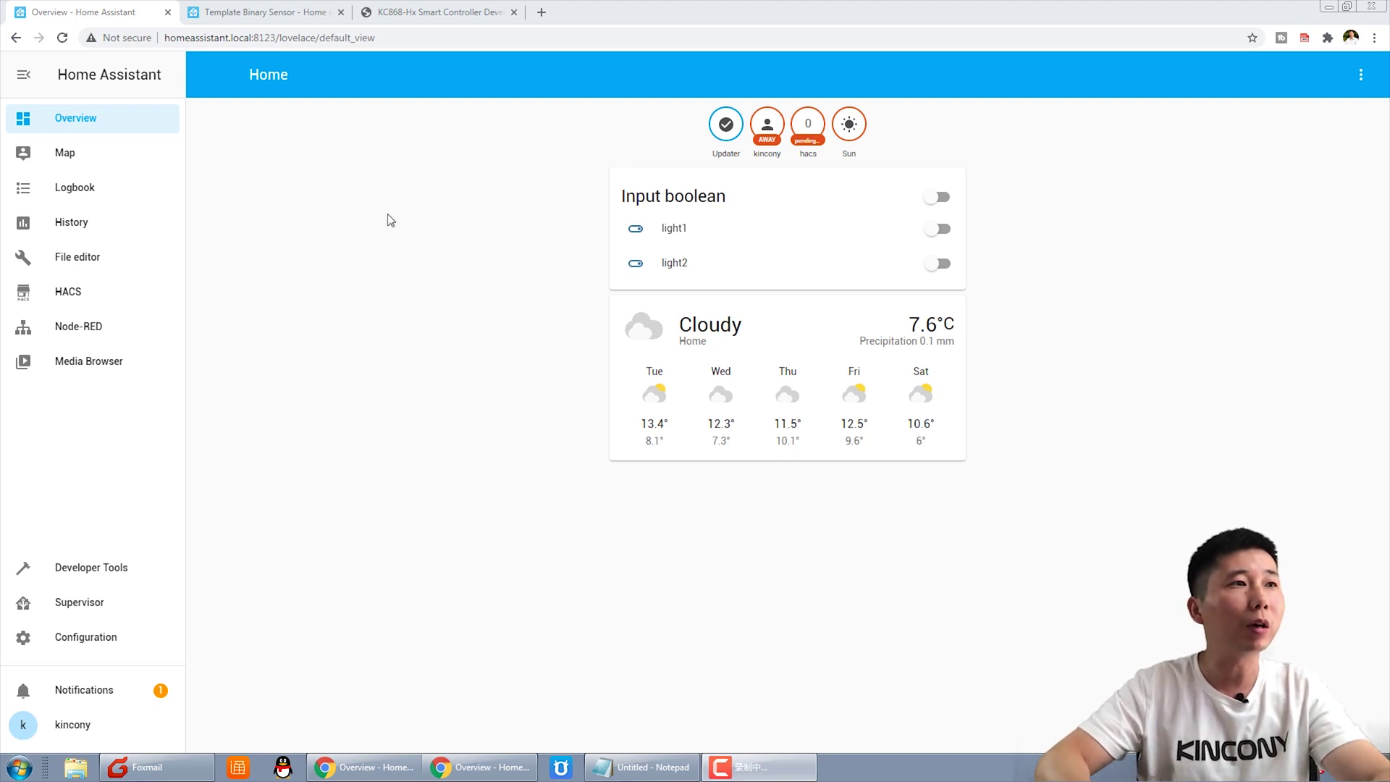
Look over Flow 1's light and TCP nodes in Node-RED, then view the Template Binary Sensor docs.
left_click(73, 328)
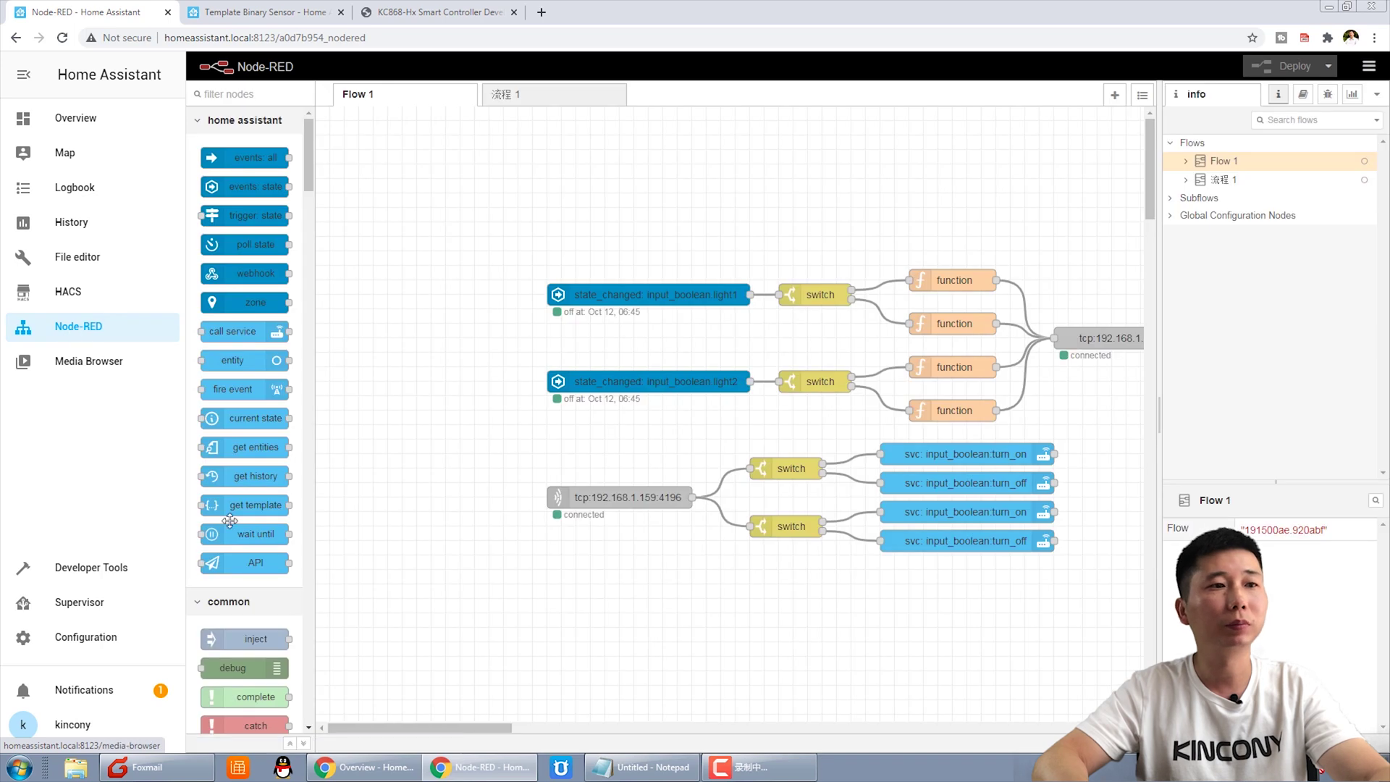
left_click_drag(458, 728, 497, 730)
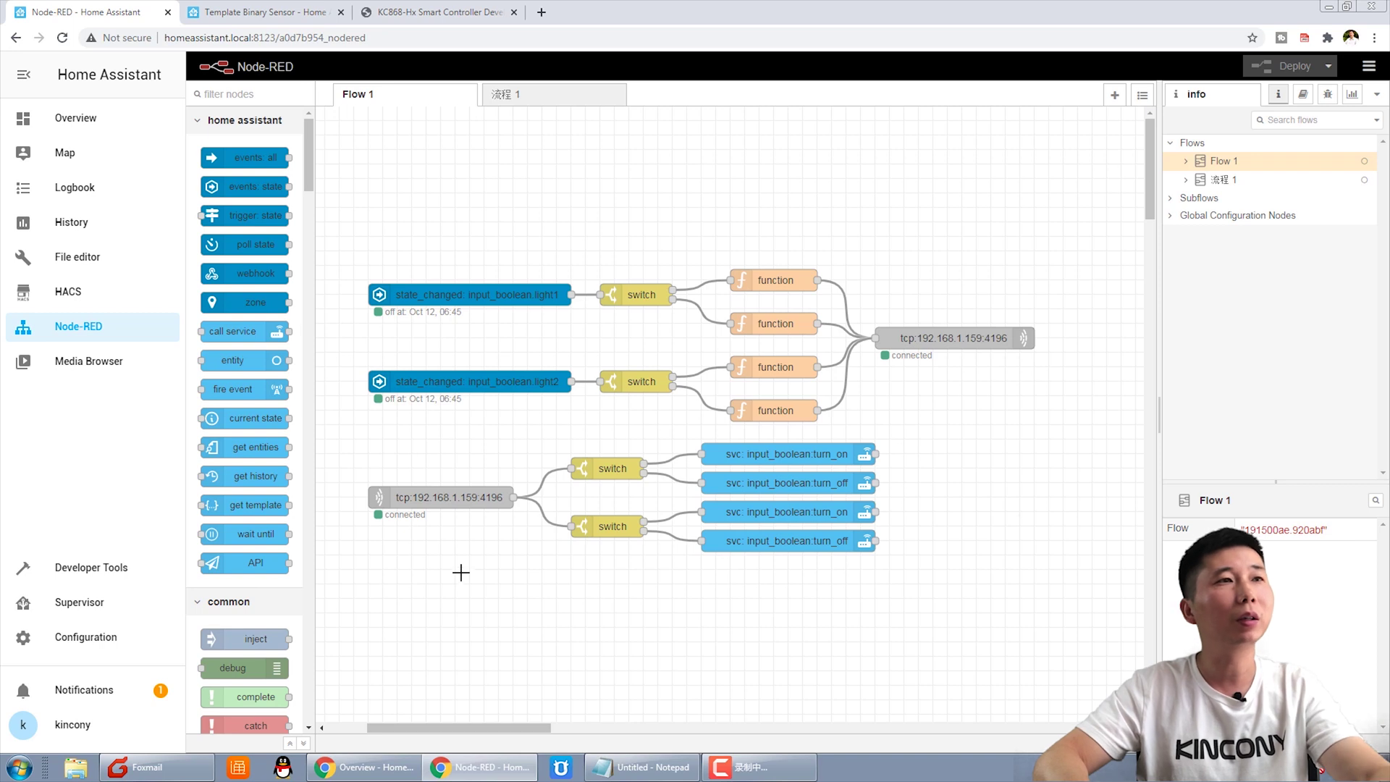
left_click(279, 7)
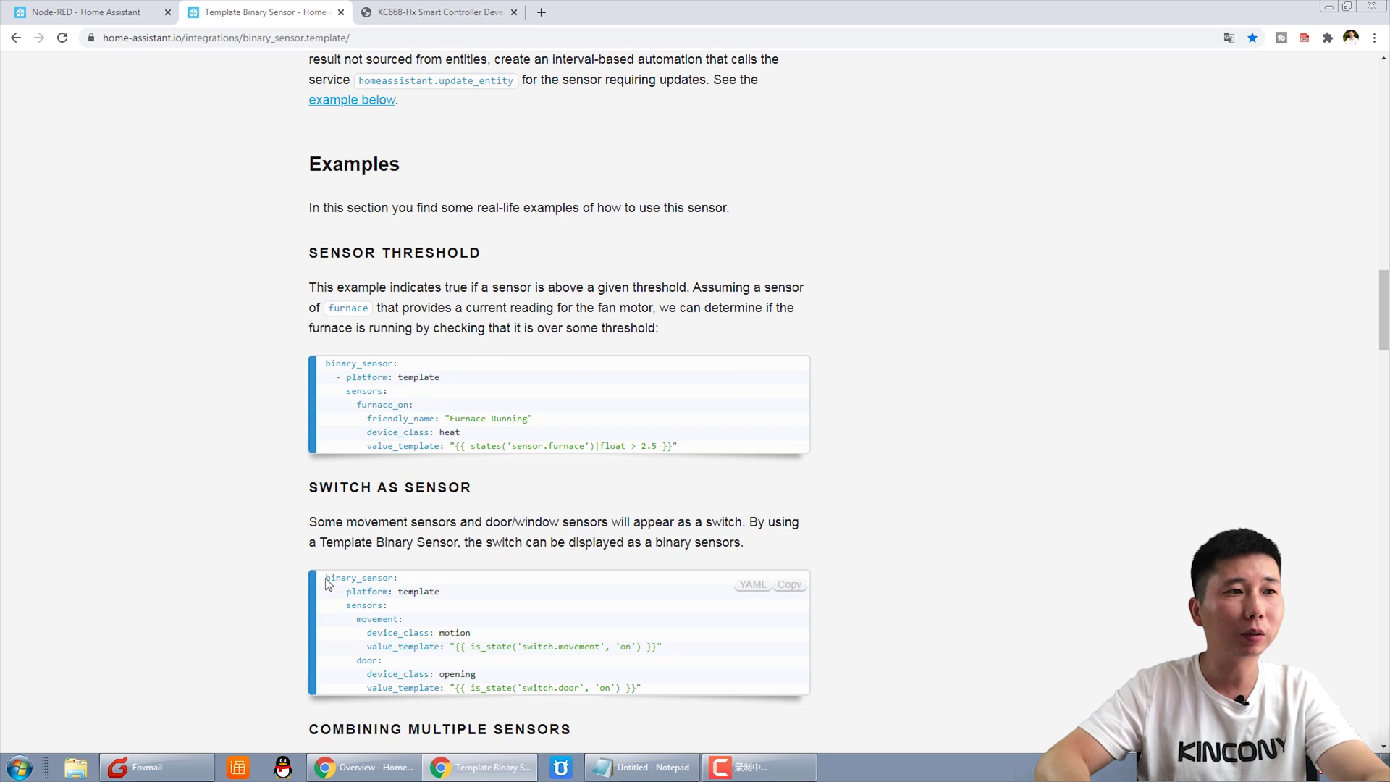
Copy the binary_sensor through switch.movement lines from the Switch as Sensor YAML example.
left_click_drag(326, 579, 648, 681)
left_click(753, 615)
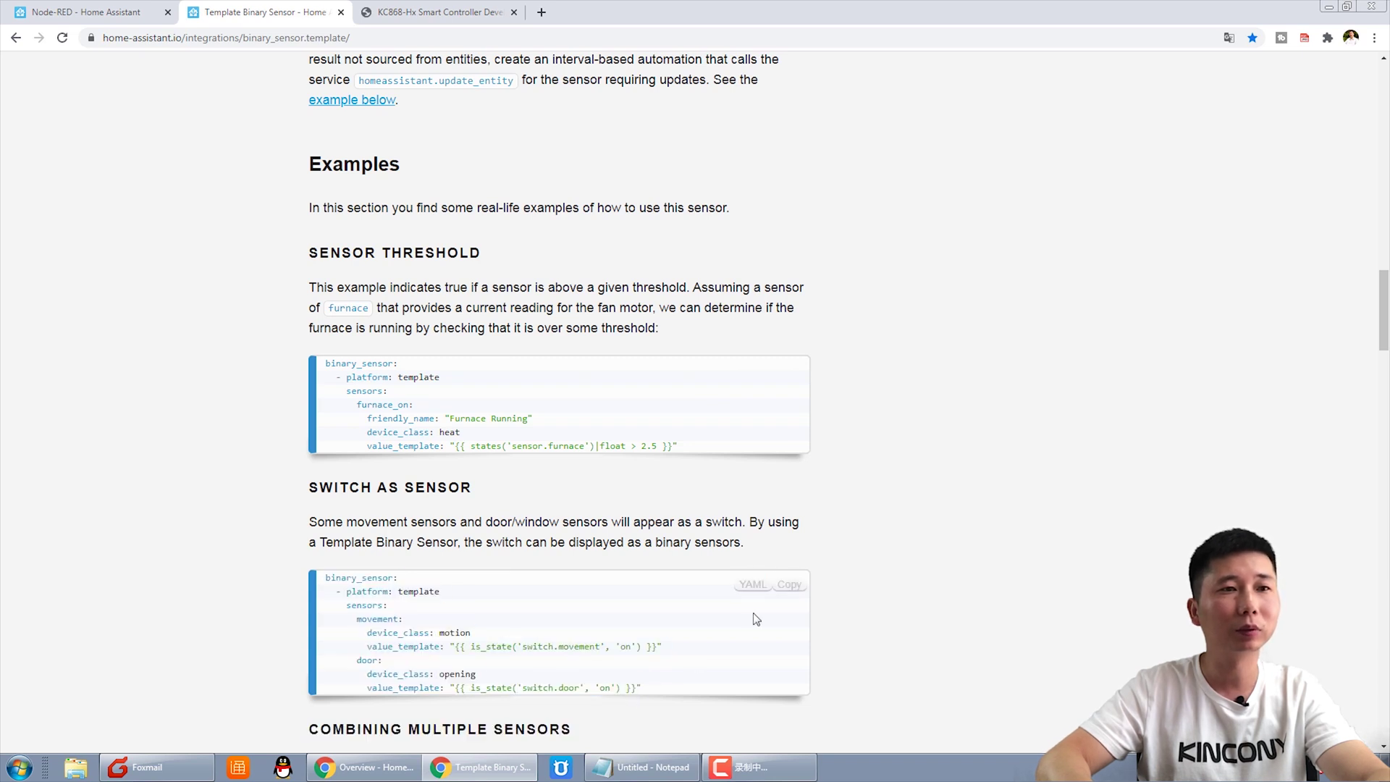
left_click_drag(1380, 332, 1235, 136)
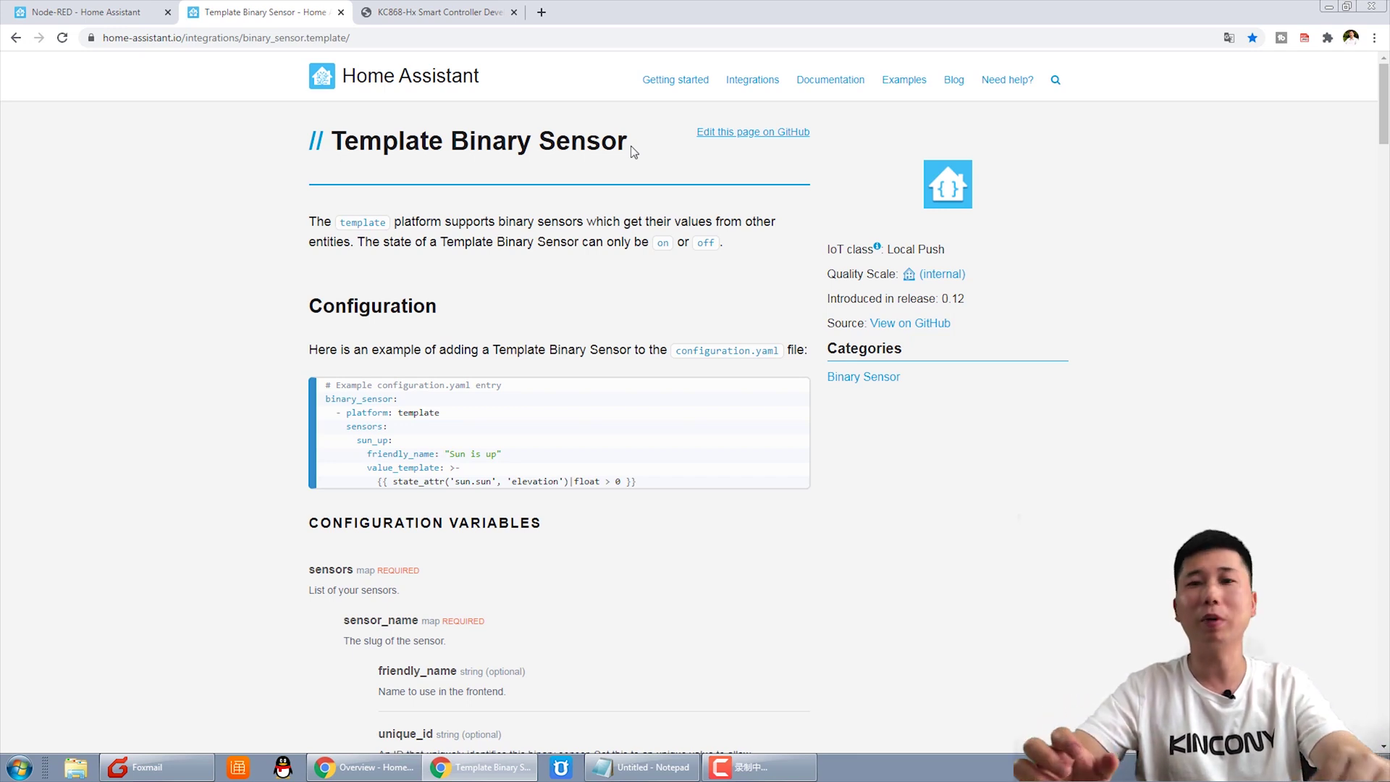
scroll(824, 582, "down", 9)
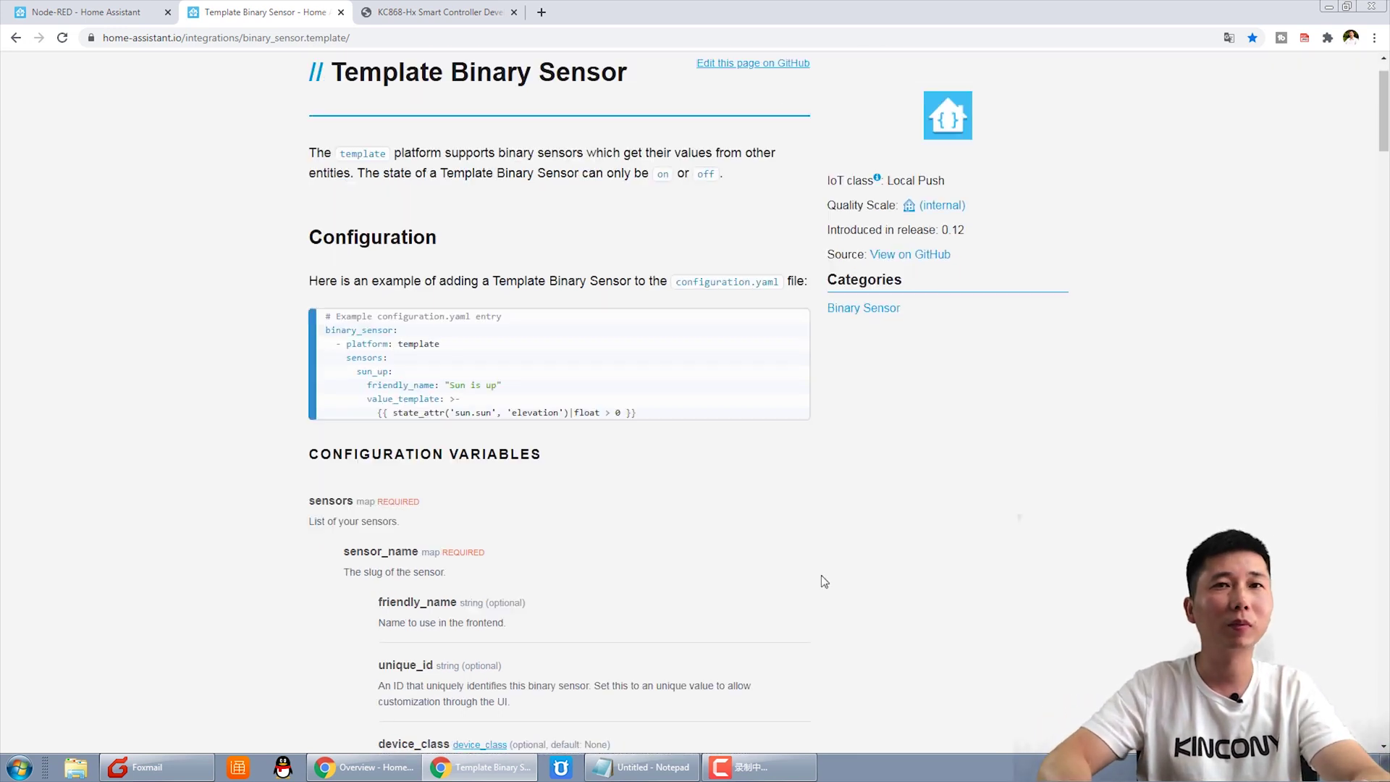
scroll(824, 581, "down", 15)
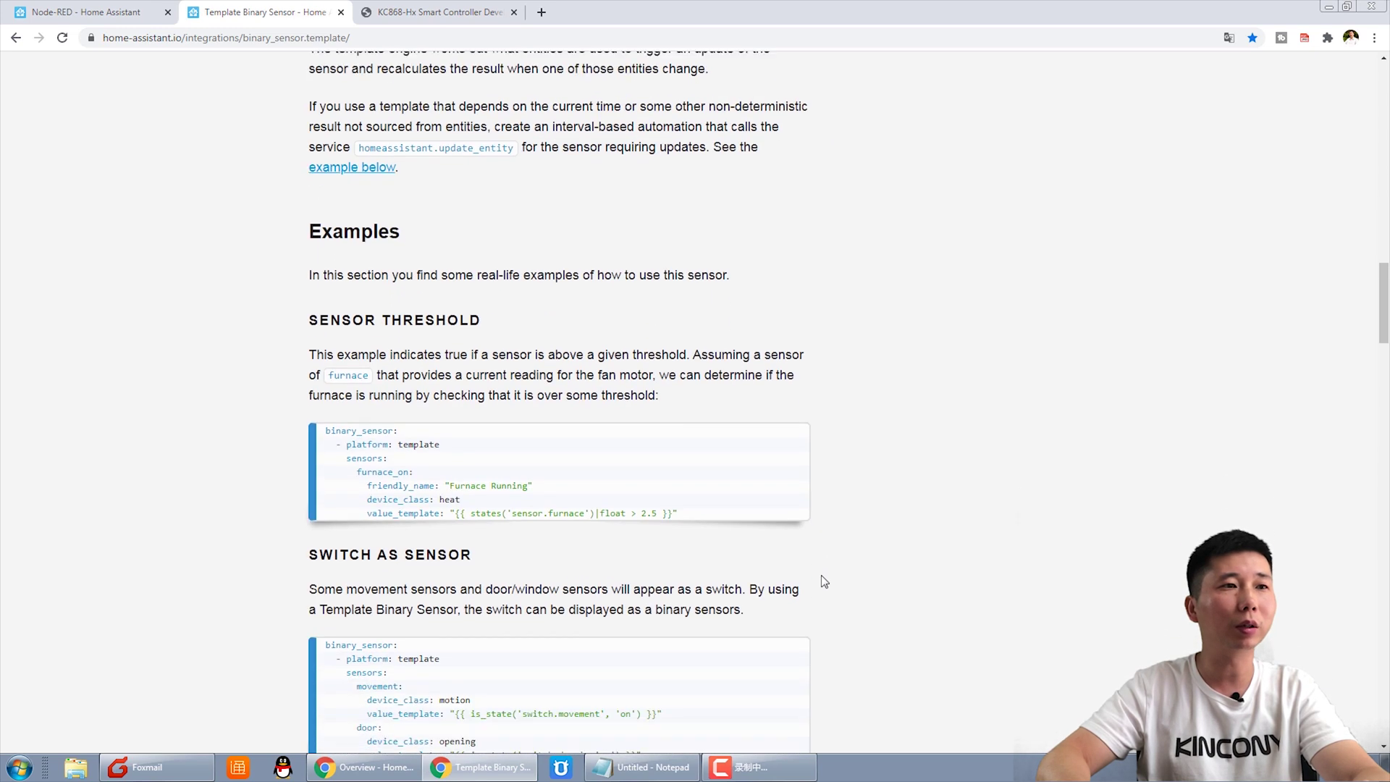
scroll(824, 582, "down", 4)
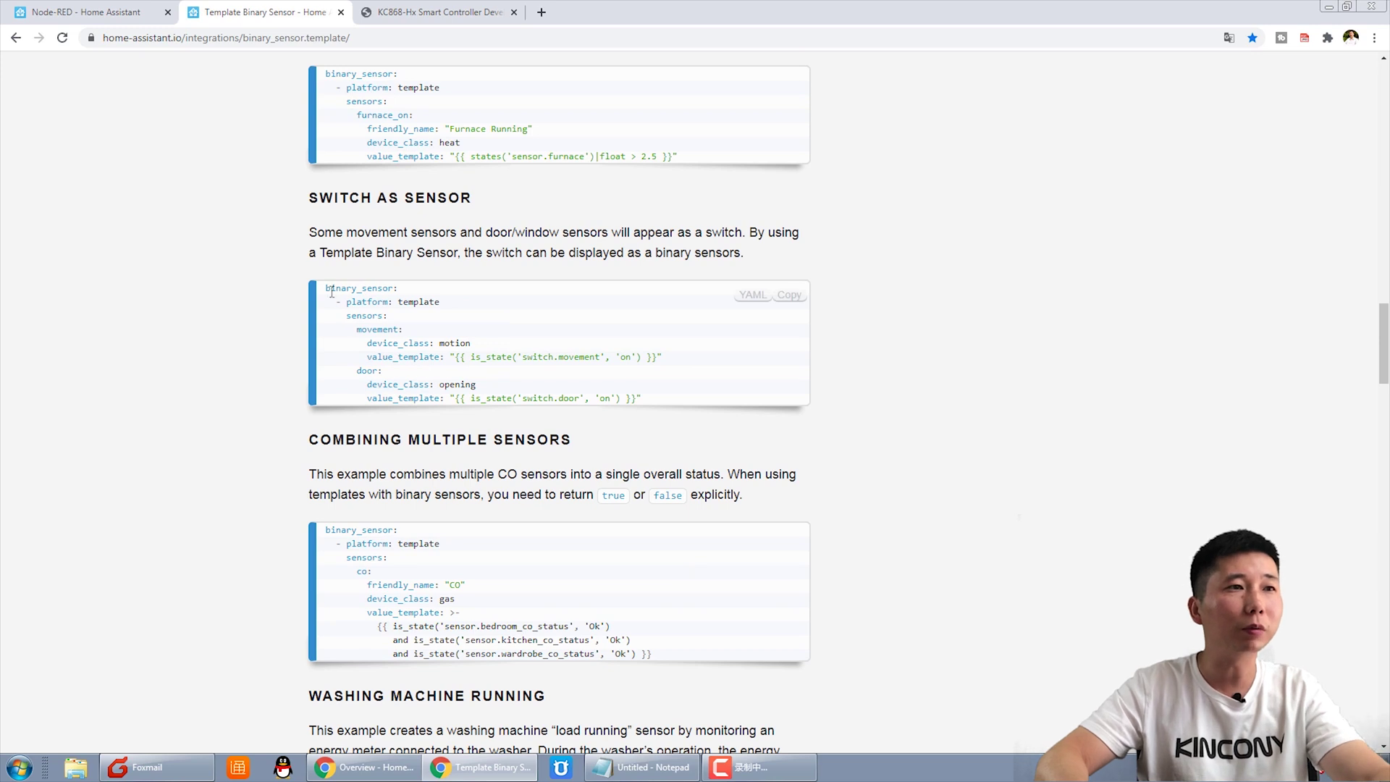
left_click_drag(327, 288, 668, 367)
key("ctrl+c")
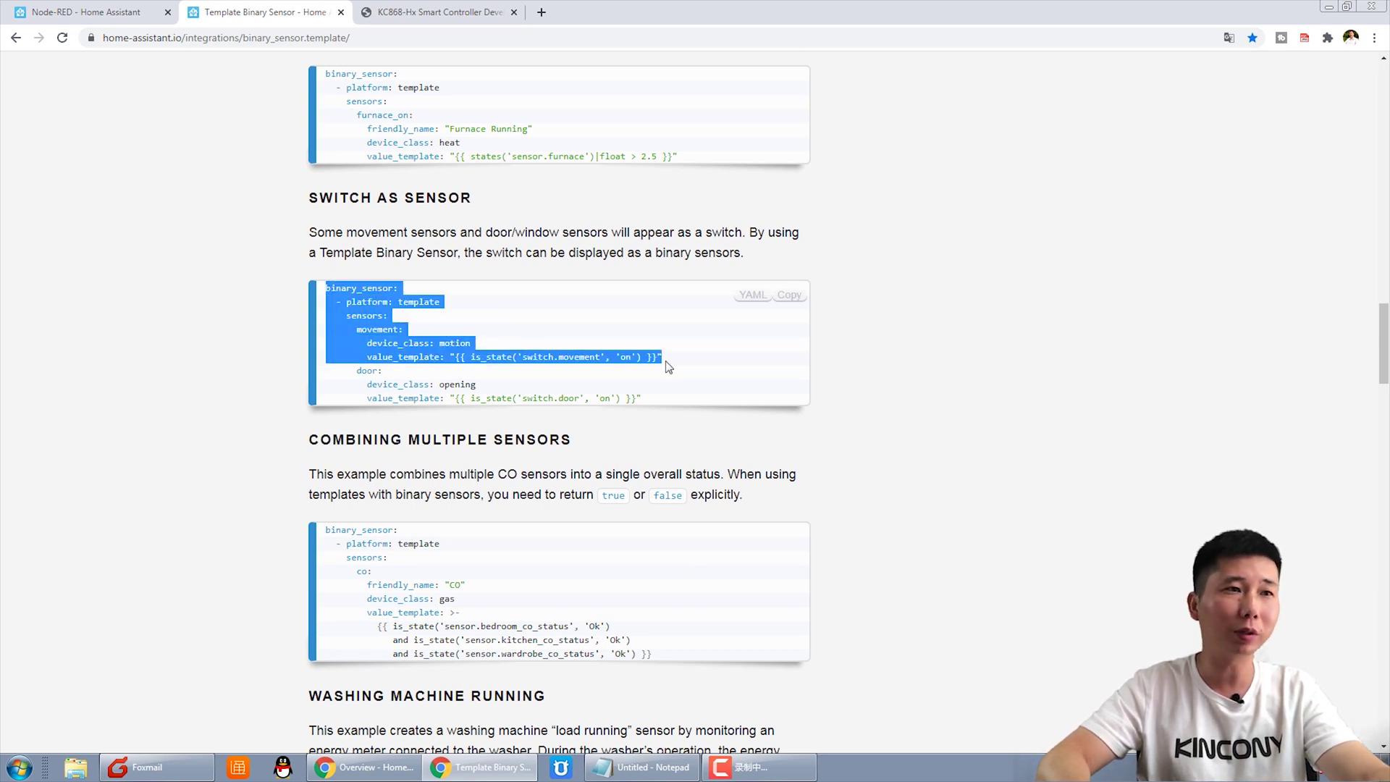
left_click(643, 769)
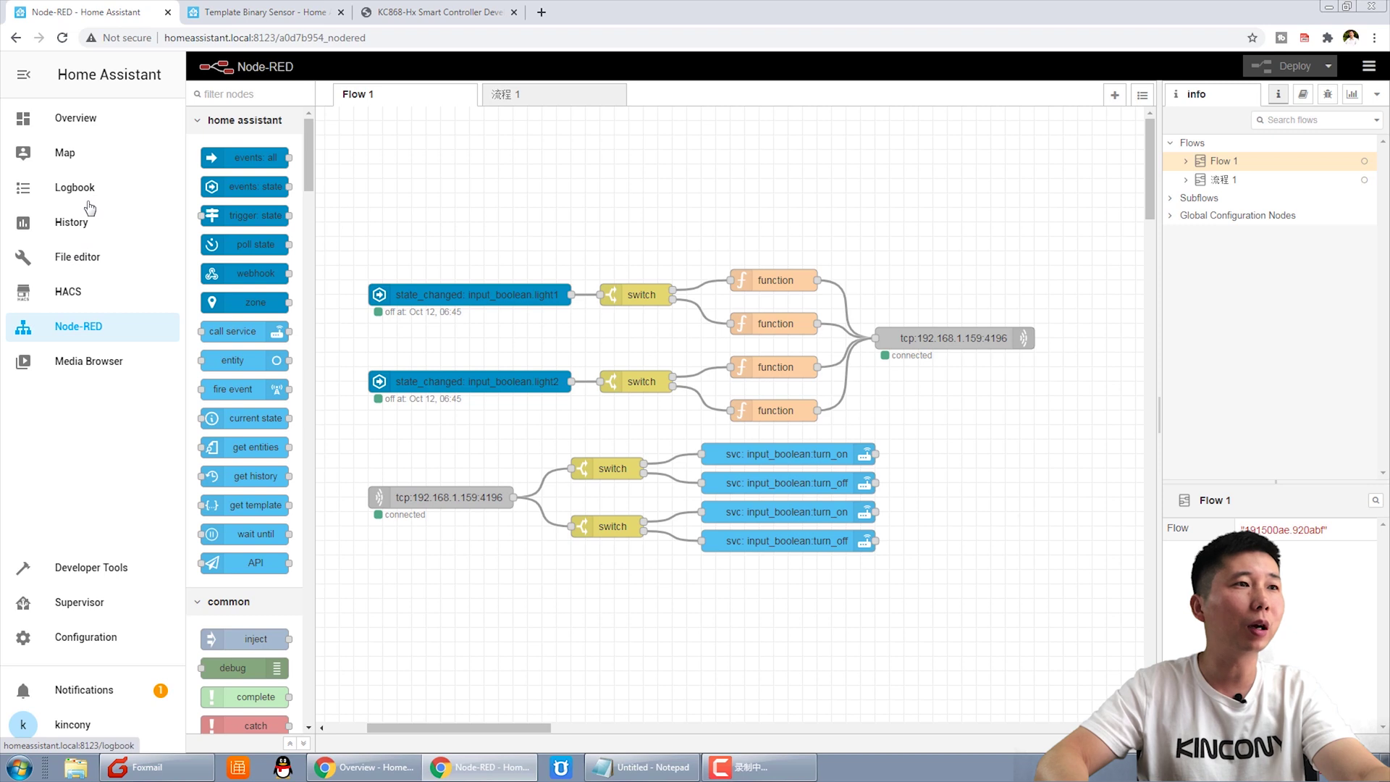
Open configuration.yaml in the File editor.
left_click(86, 262)
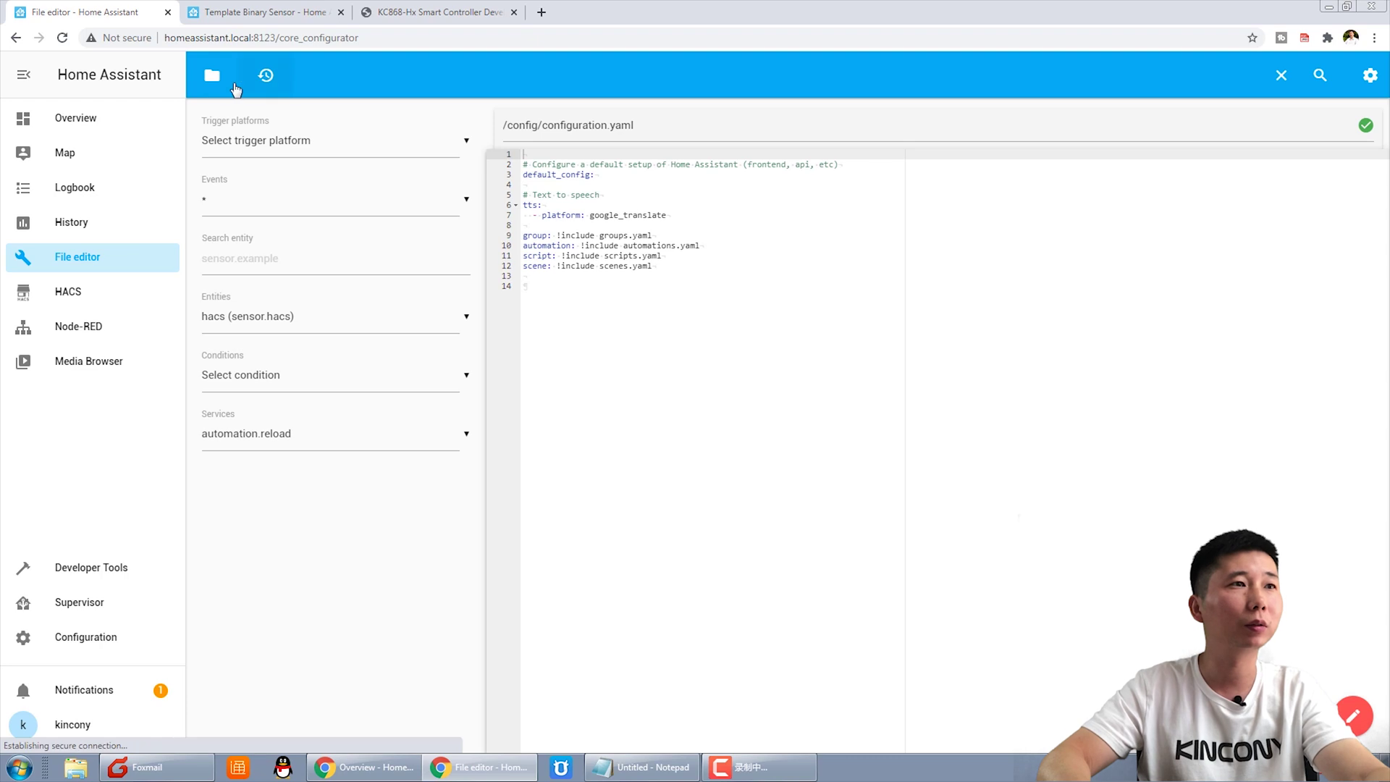
left_click(214, 78)
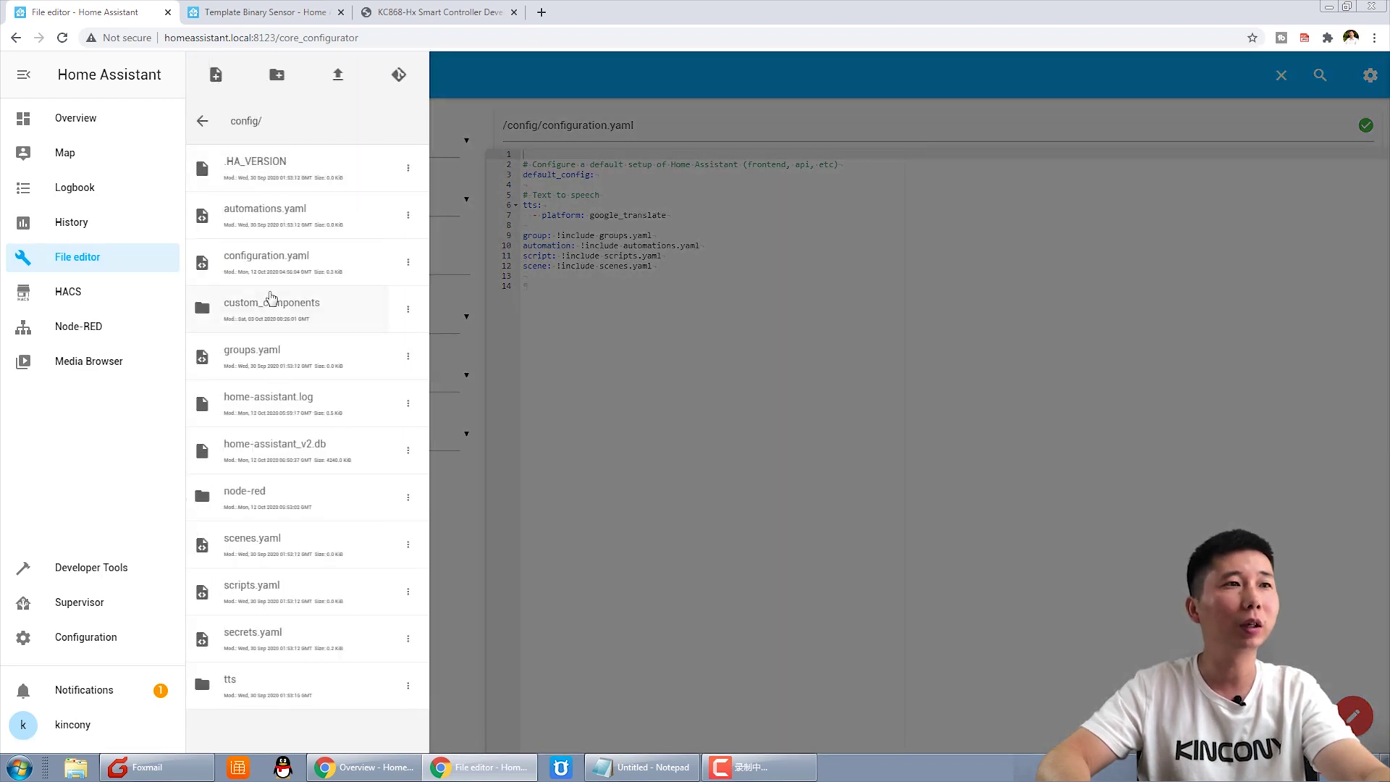
left_click(303, 269)
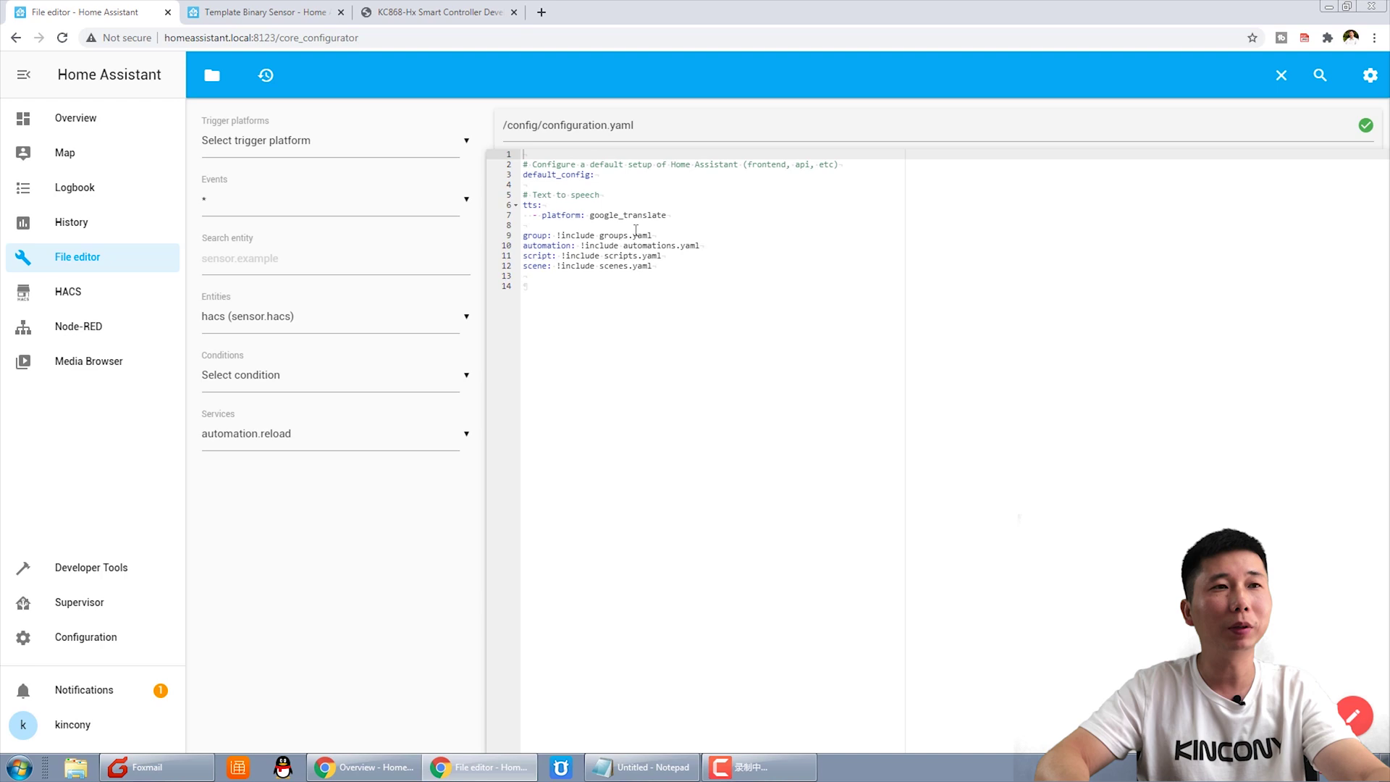
Paste the movement binary_sensor template at line 14 and save configuration.yaml.
left_click_drag(696, 276, 590, 154)
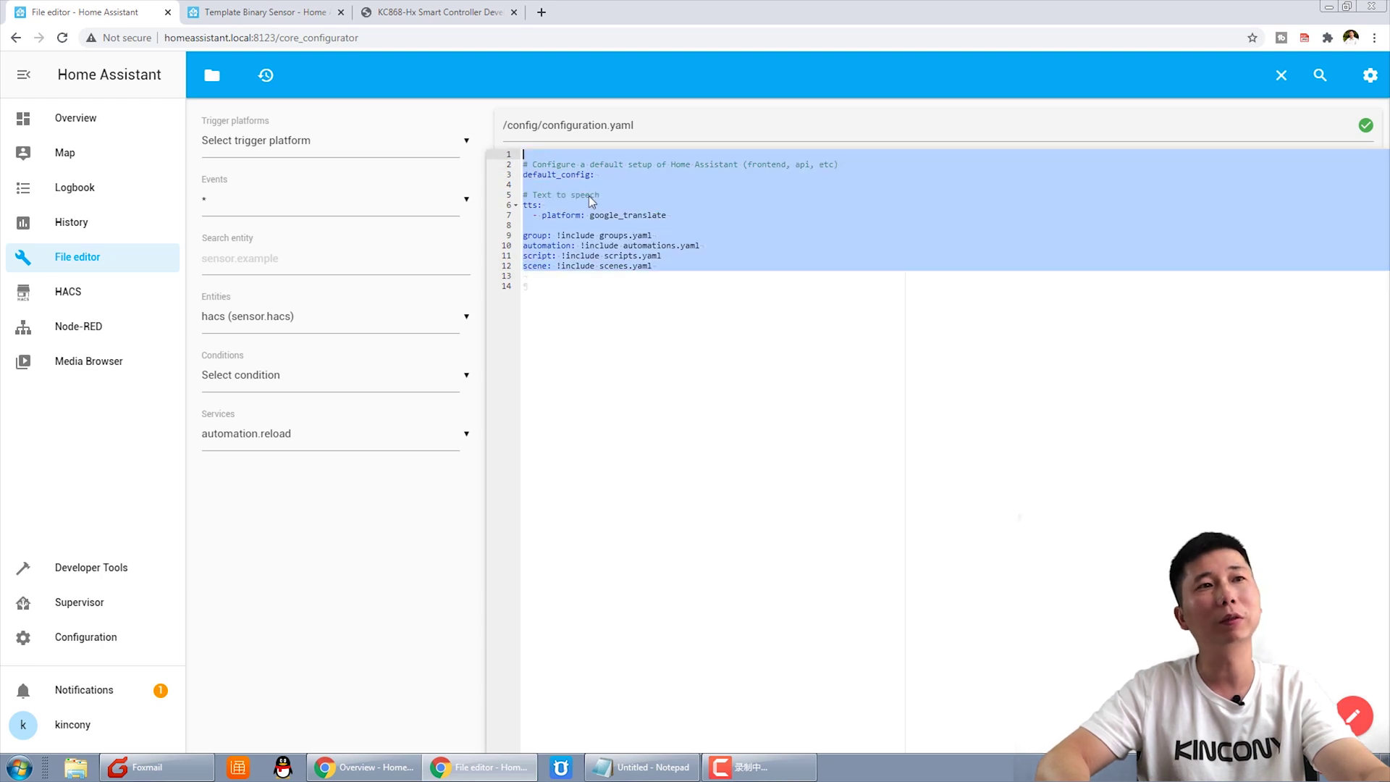
left_click(589, 202)
left_click(579, 285)
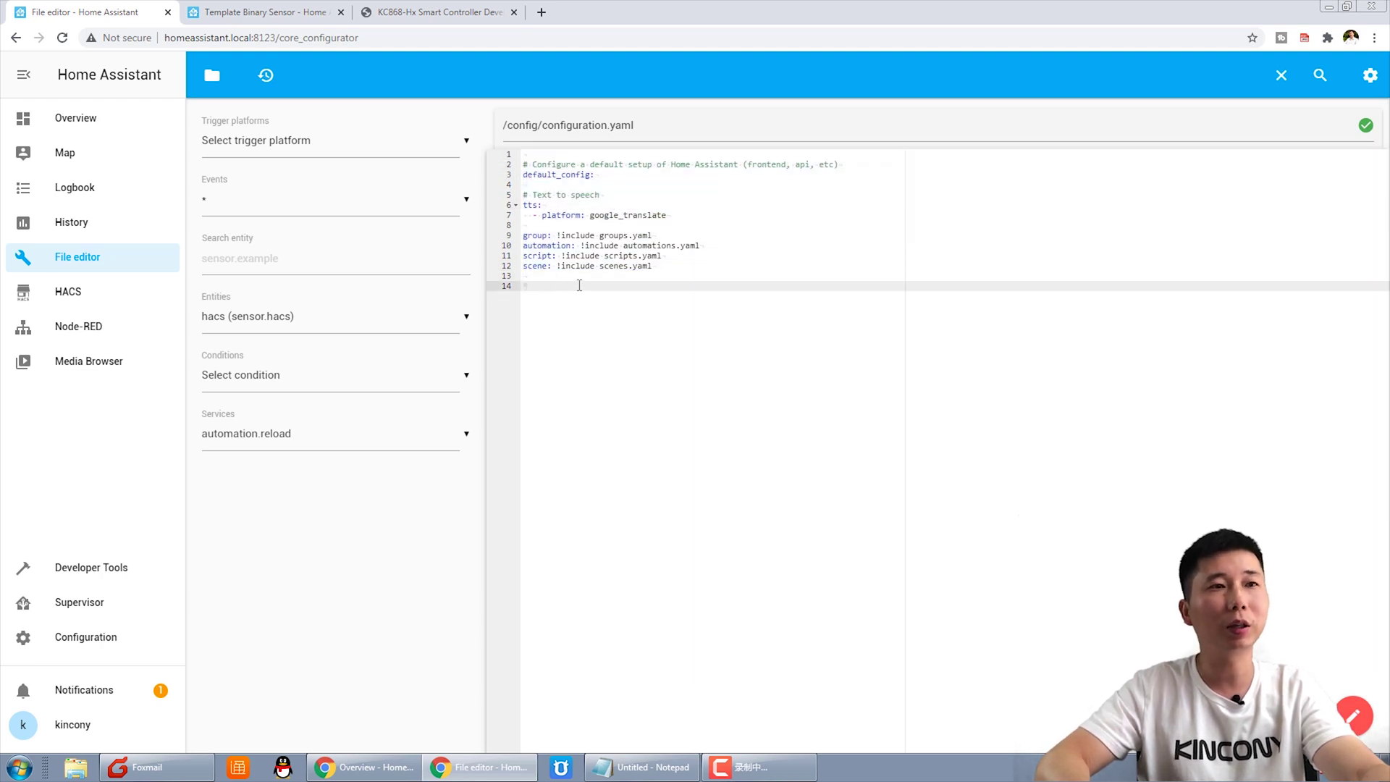
key("ctrl+v")
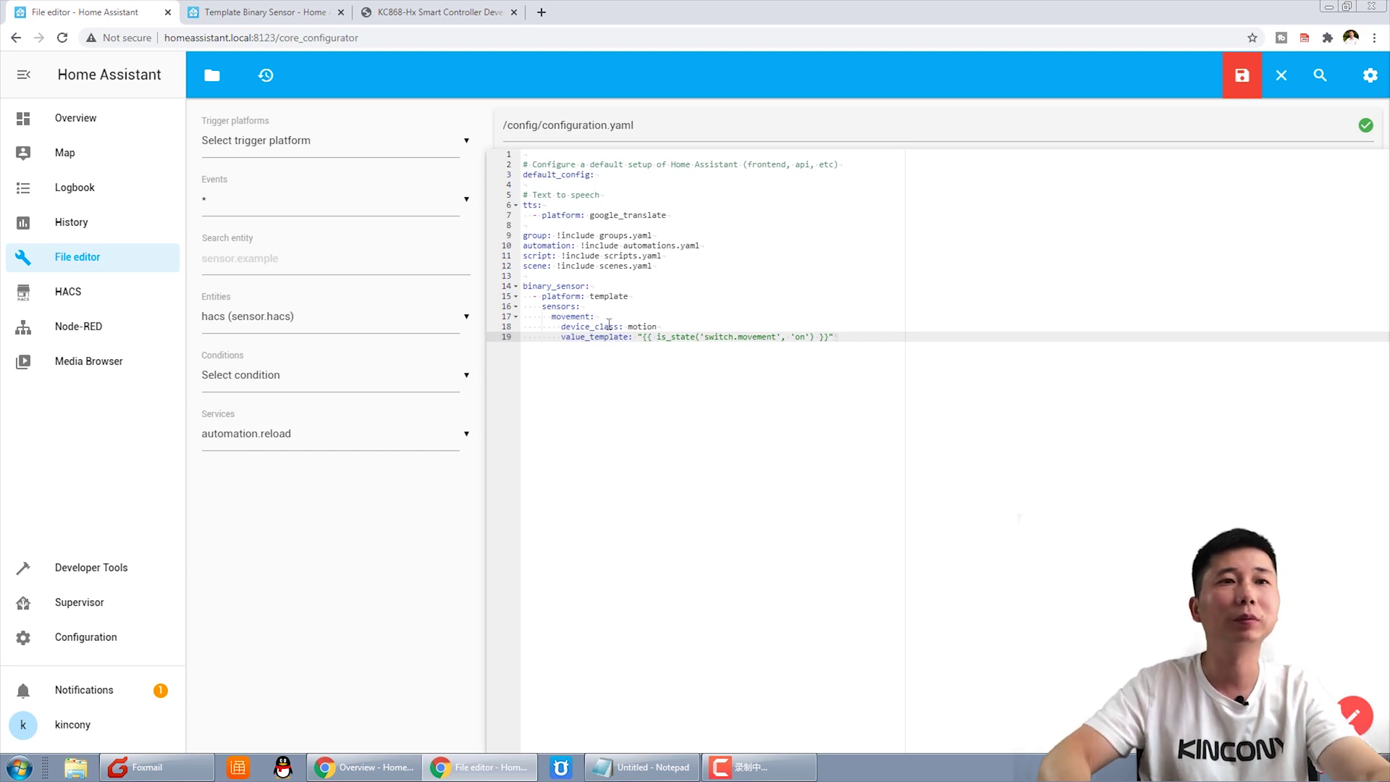
left_click(1249, 80)
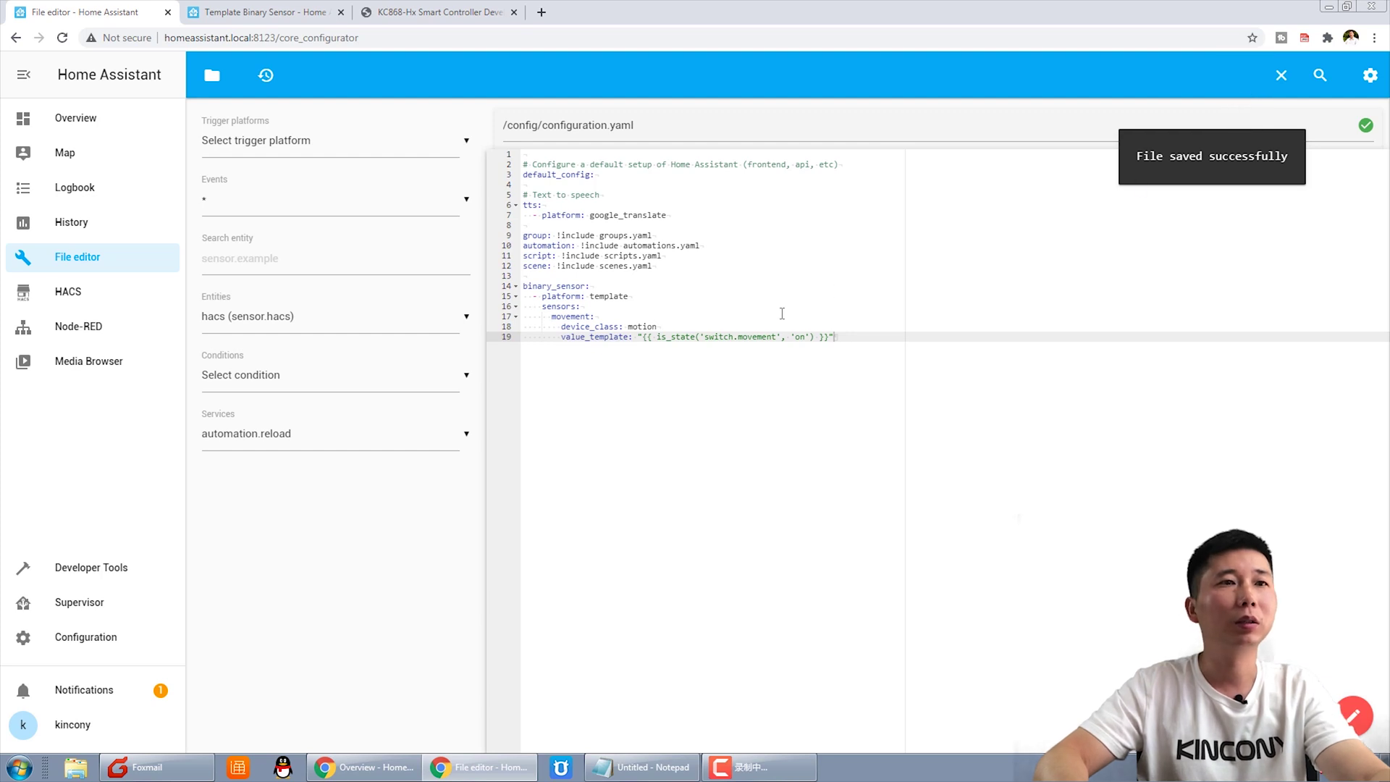
Restart Home Assistant from Server Controls to load the movement sensor, then return to Node-RED.
left_click(91, 638)
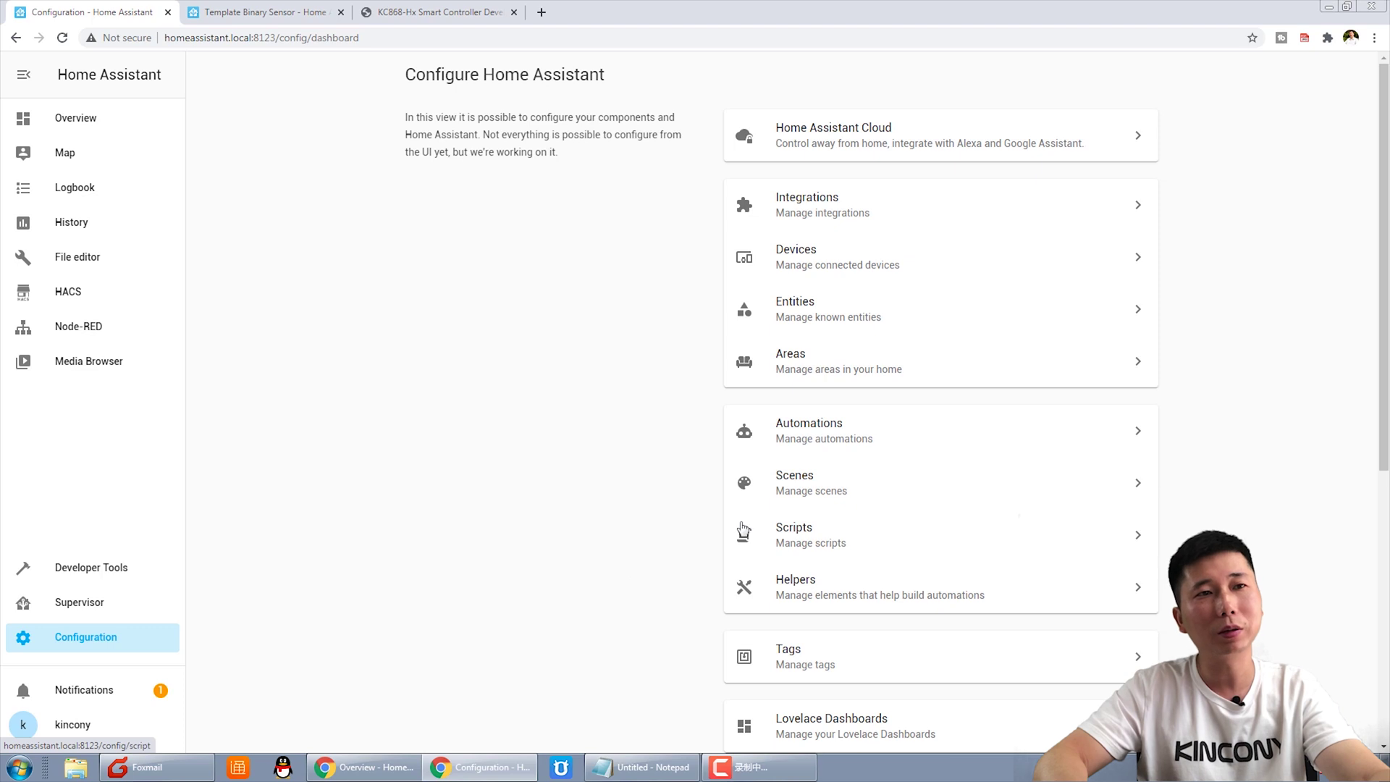
scroll(863, 552, "down", 3)
scroll(863, 552, "down", 3)
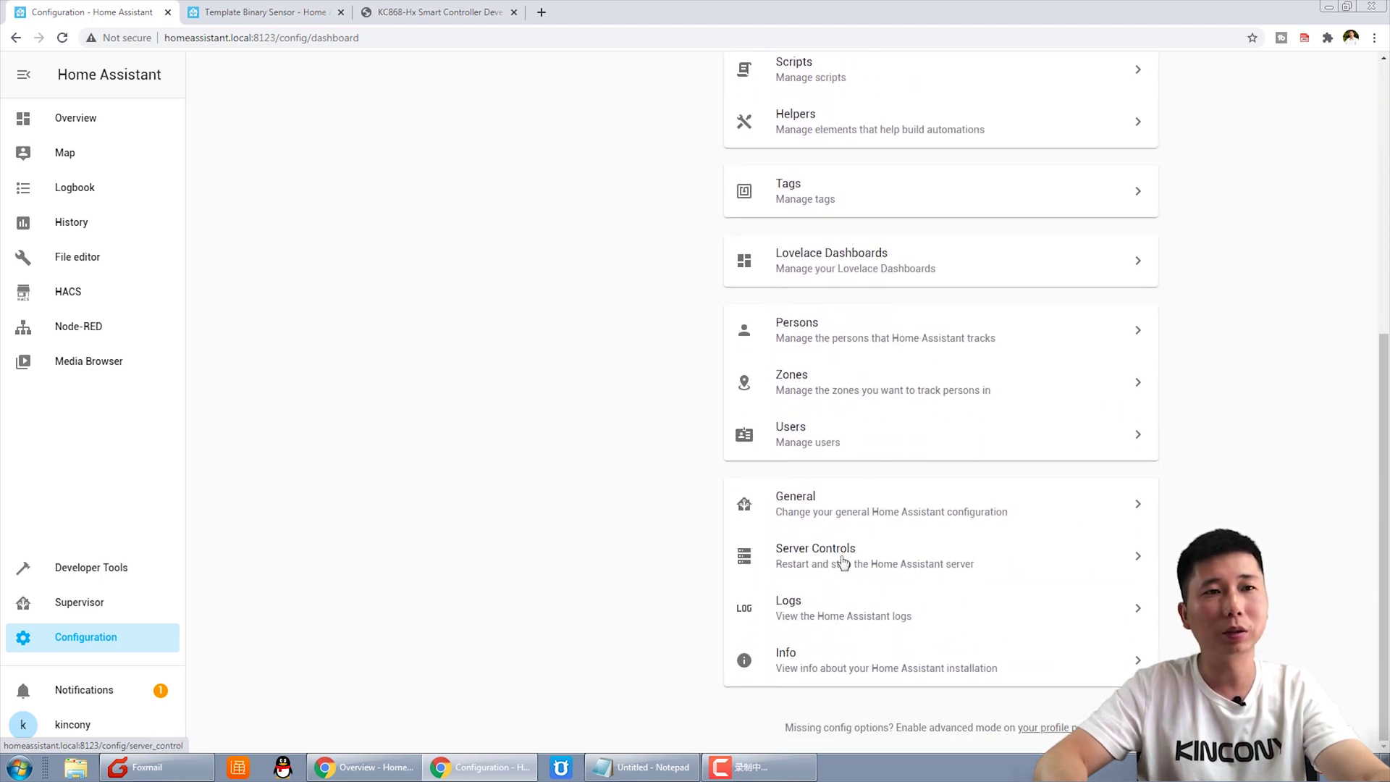
left_click(872, 562)
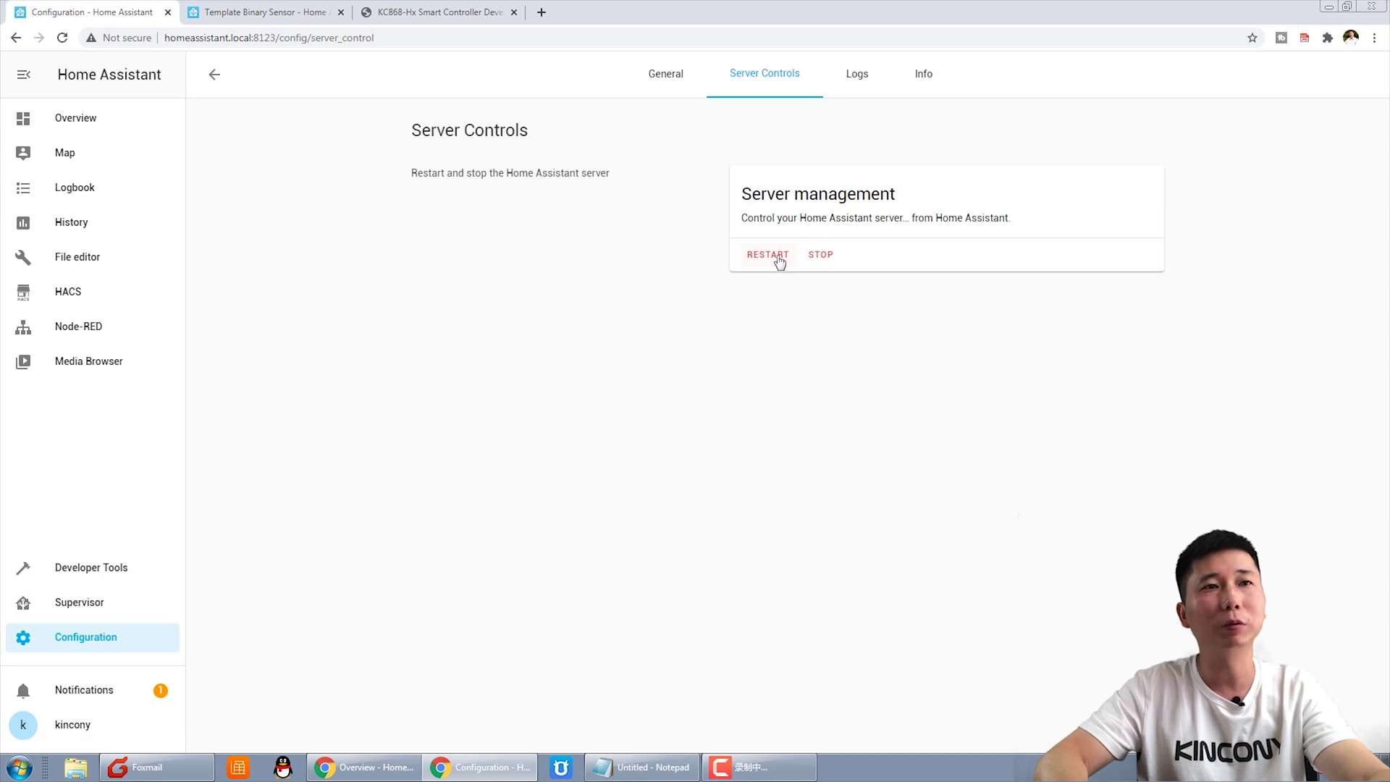
left_click(780, 259)
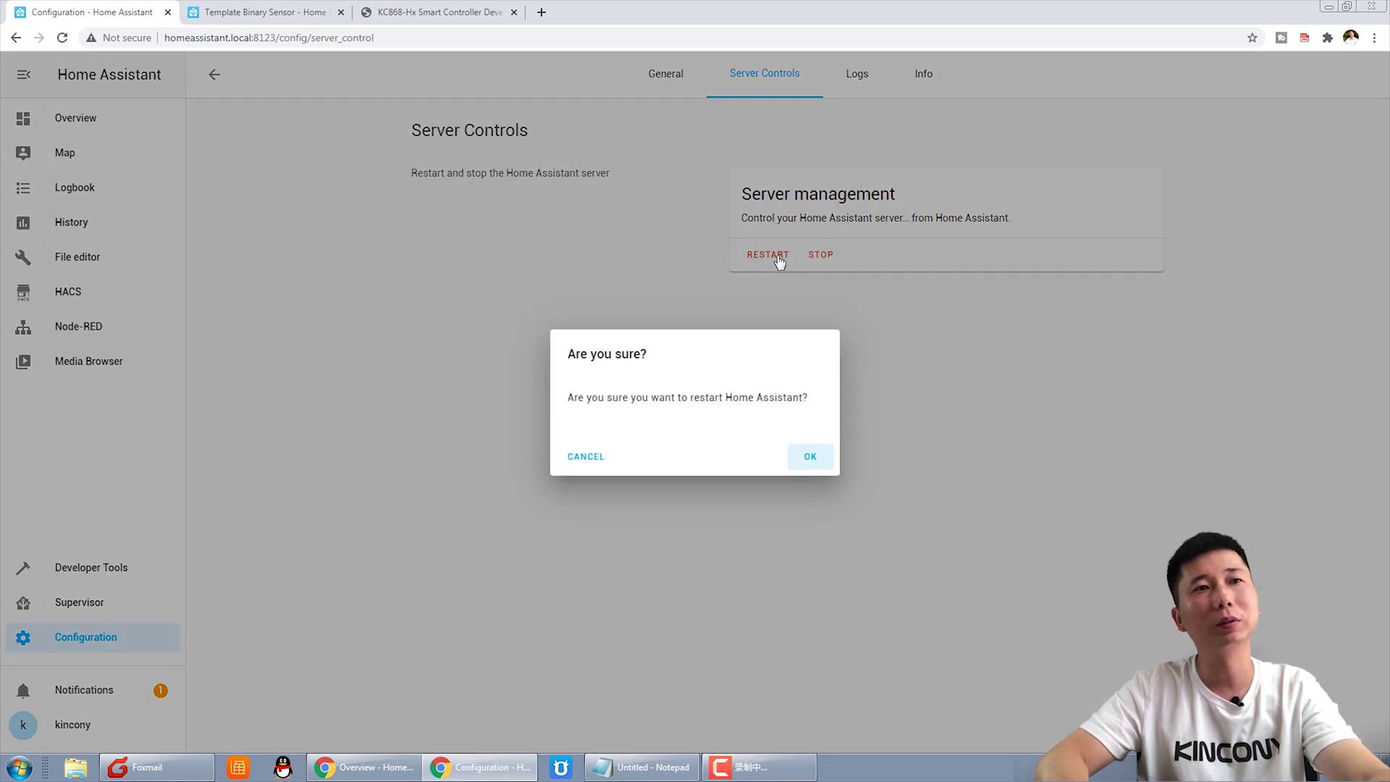
left_click(810, 457)
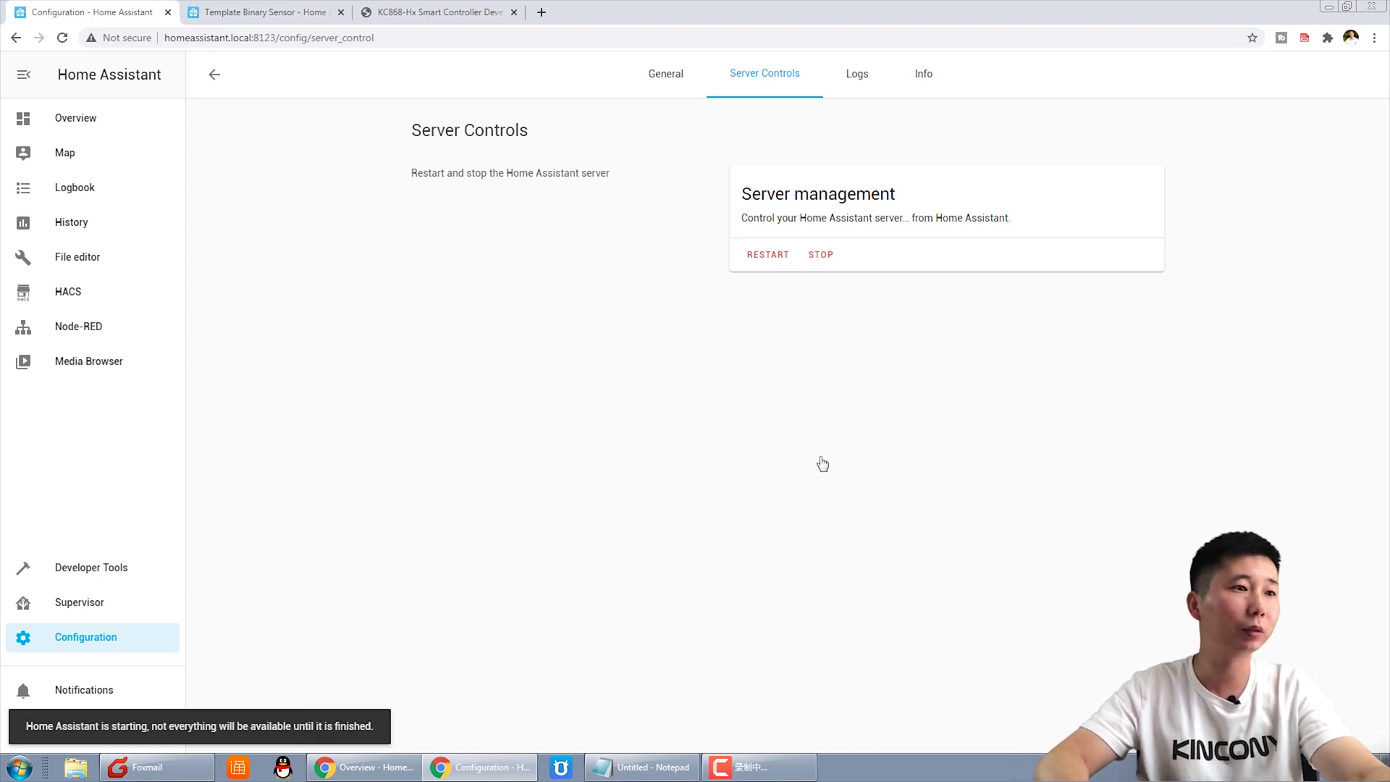
left_click(91, 327)
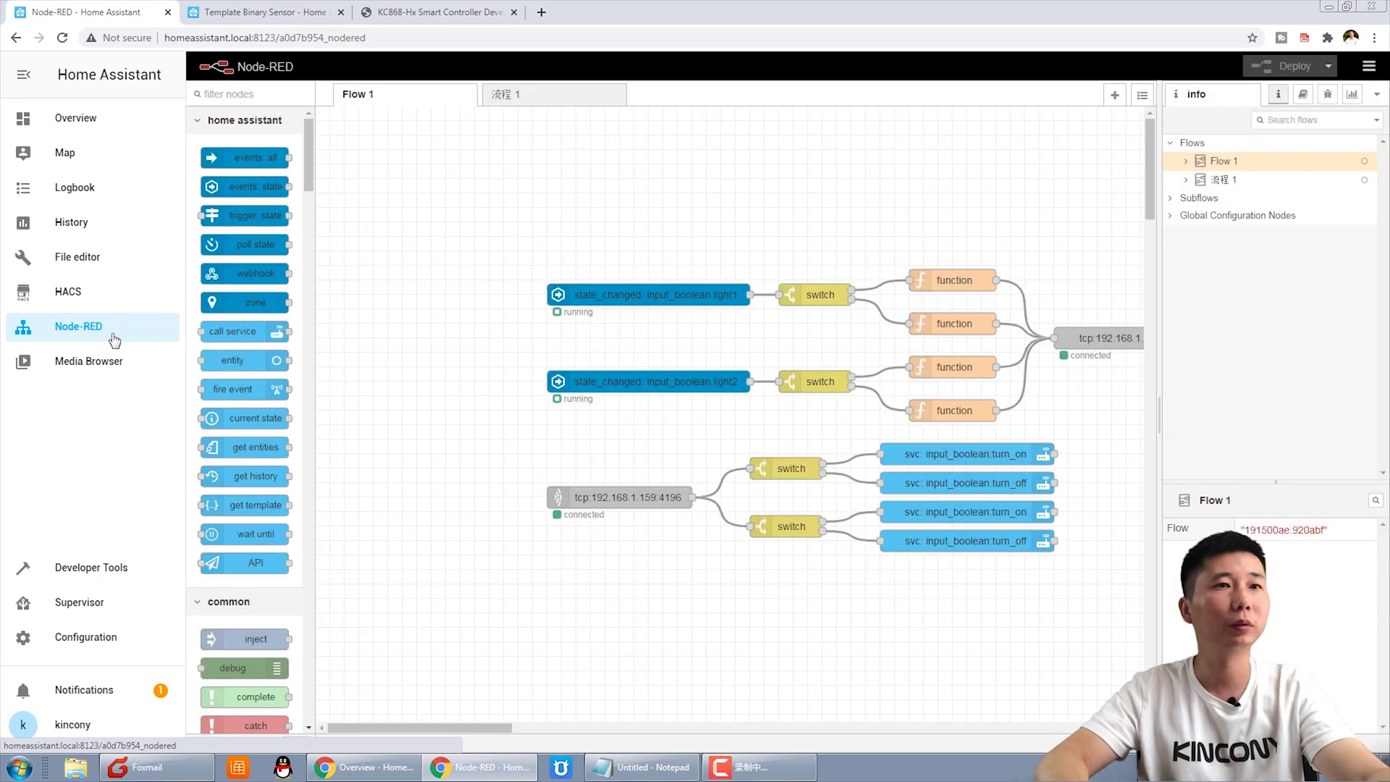
left_click_drag(497, 732, 542, 742)
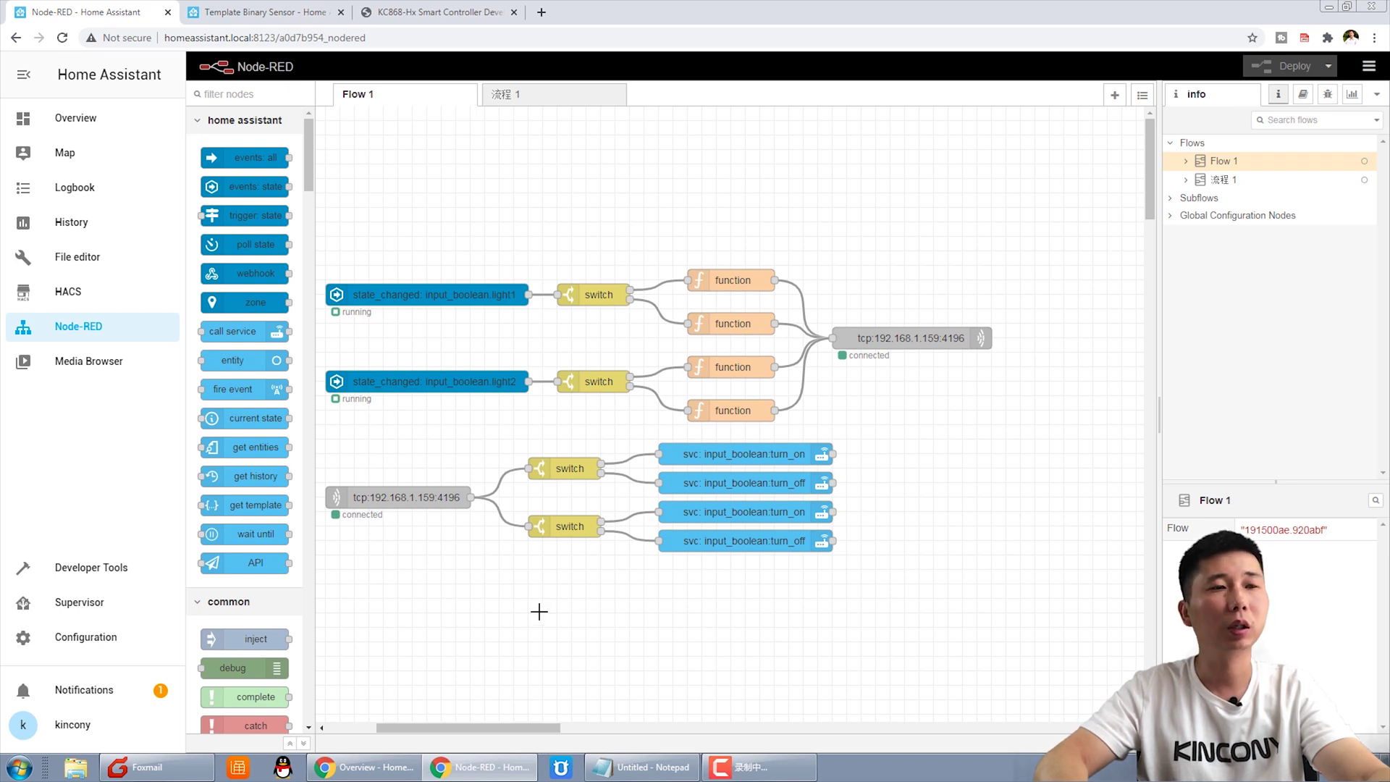
left_click(438, 11)
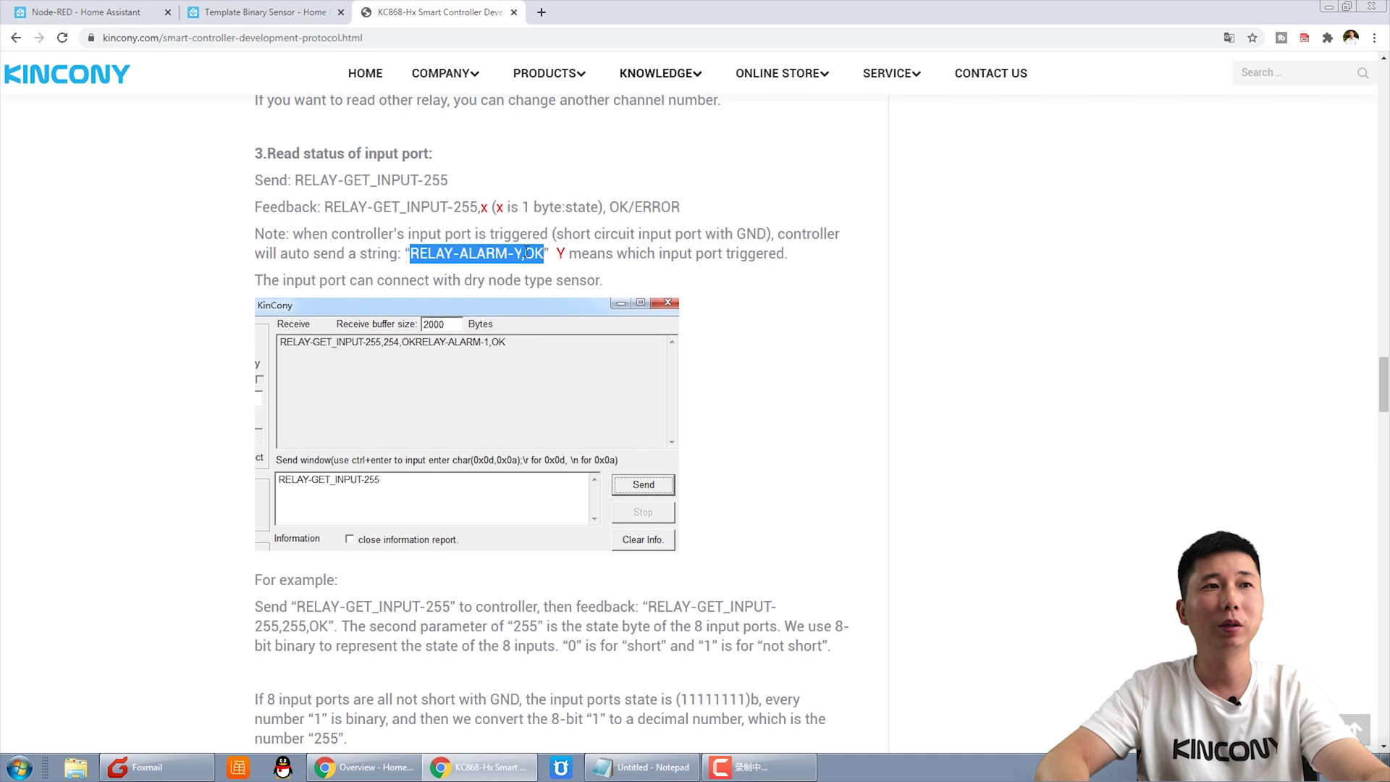
left_click(256, 8)
left_click(87, 12)
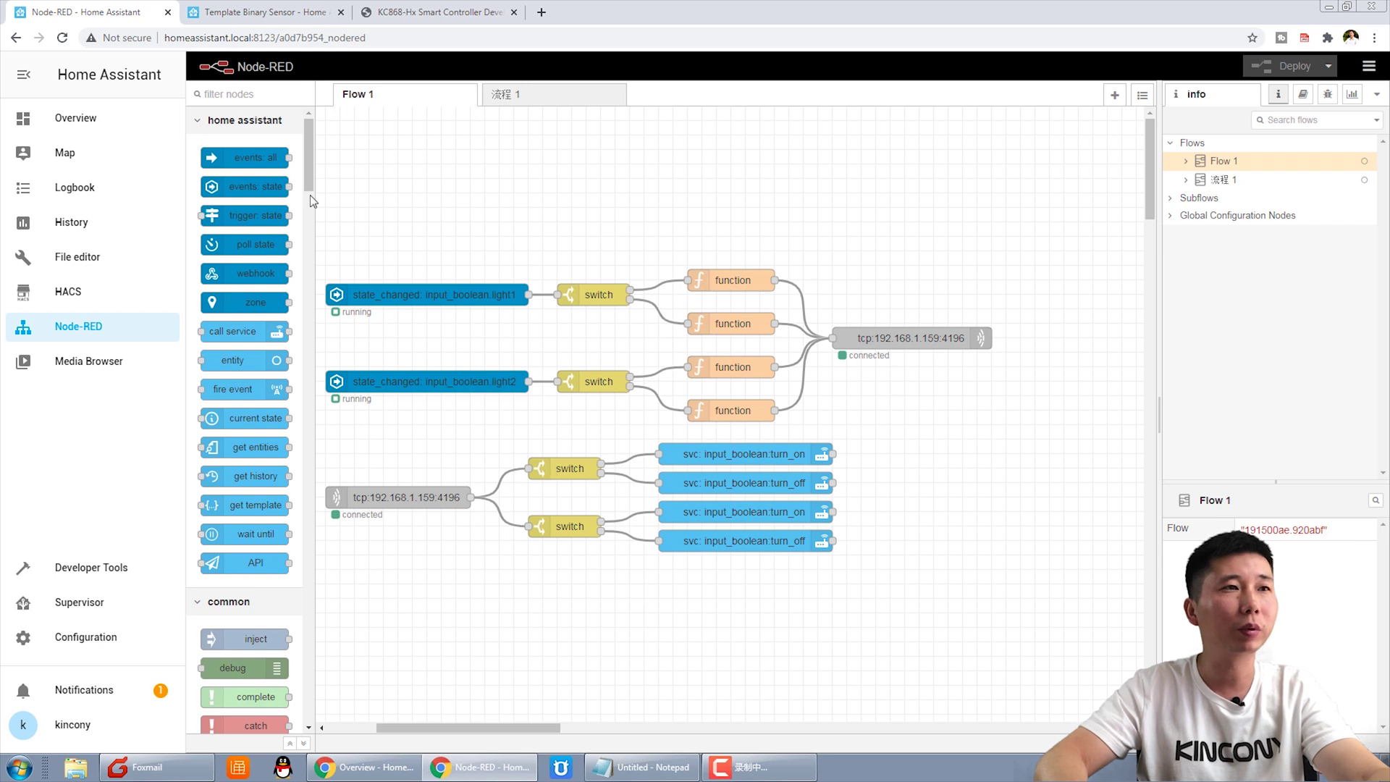
Add a third switch node below the TCP branch, wired from the tcp input.
left_click_drag(309, 184, 309, 248)
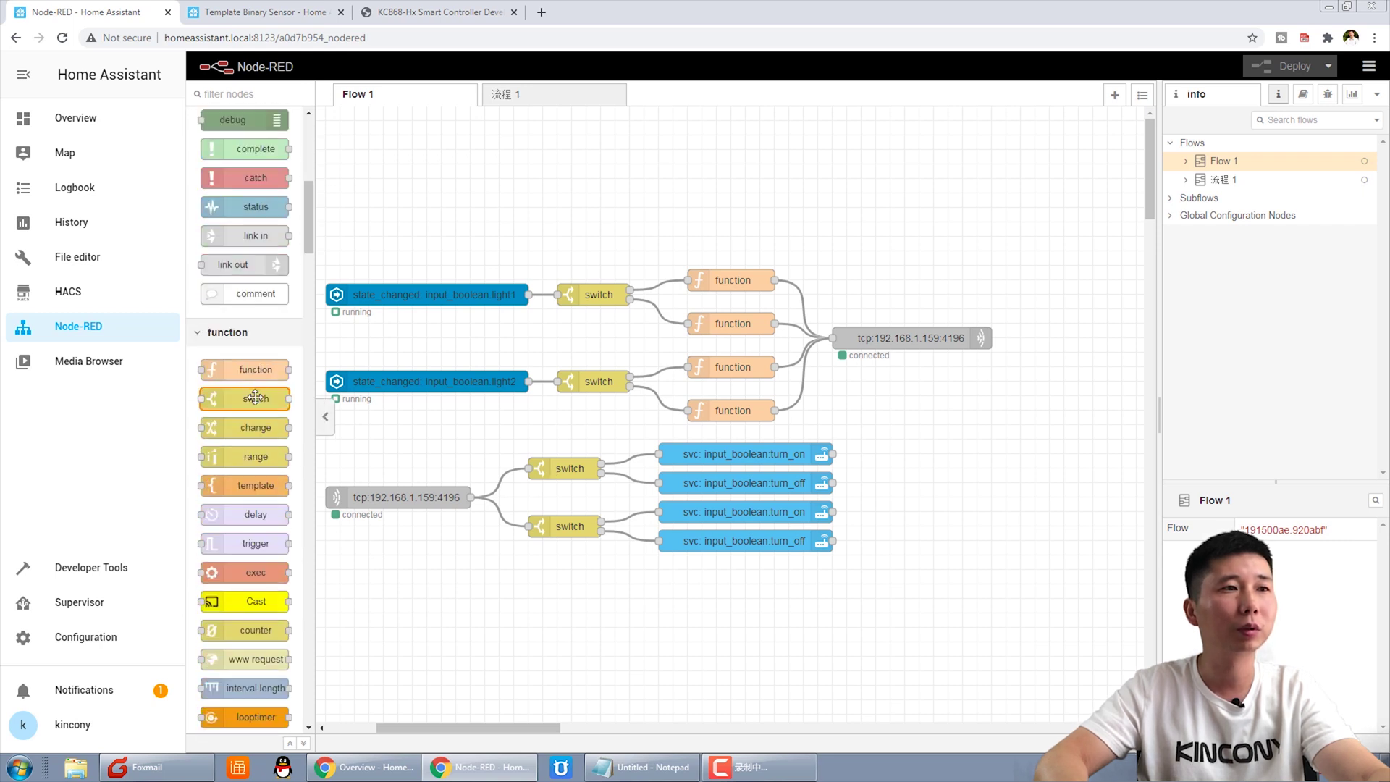
left_click_drag(255, 398, 572, 585)
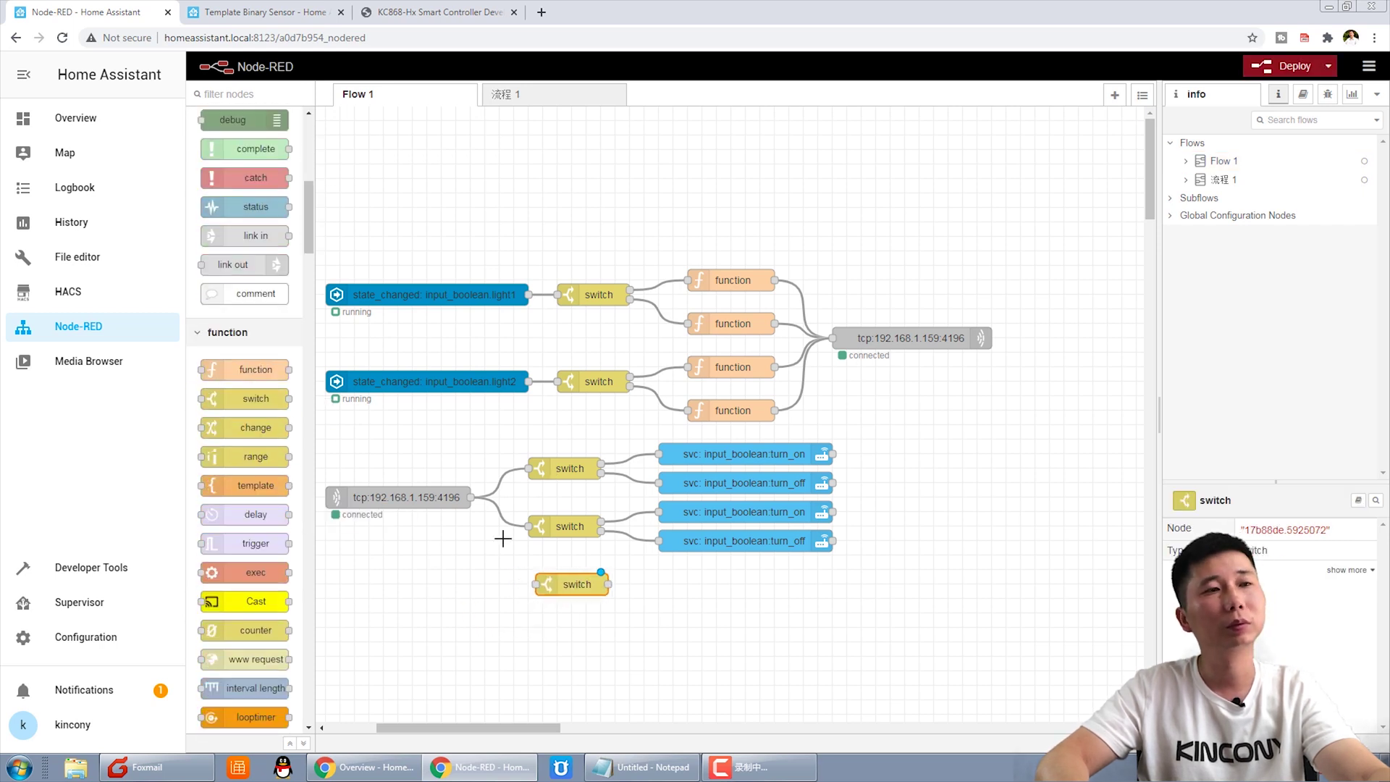
left_click_drag(478, 512, 537, 584)
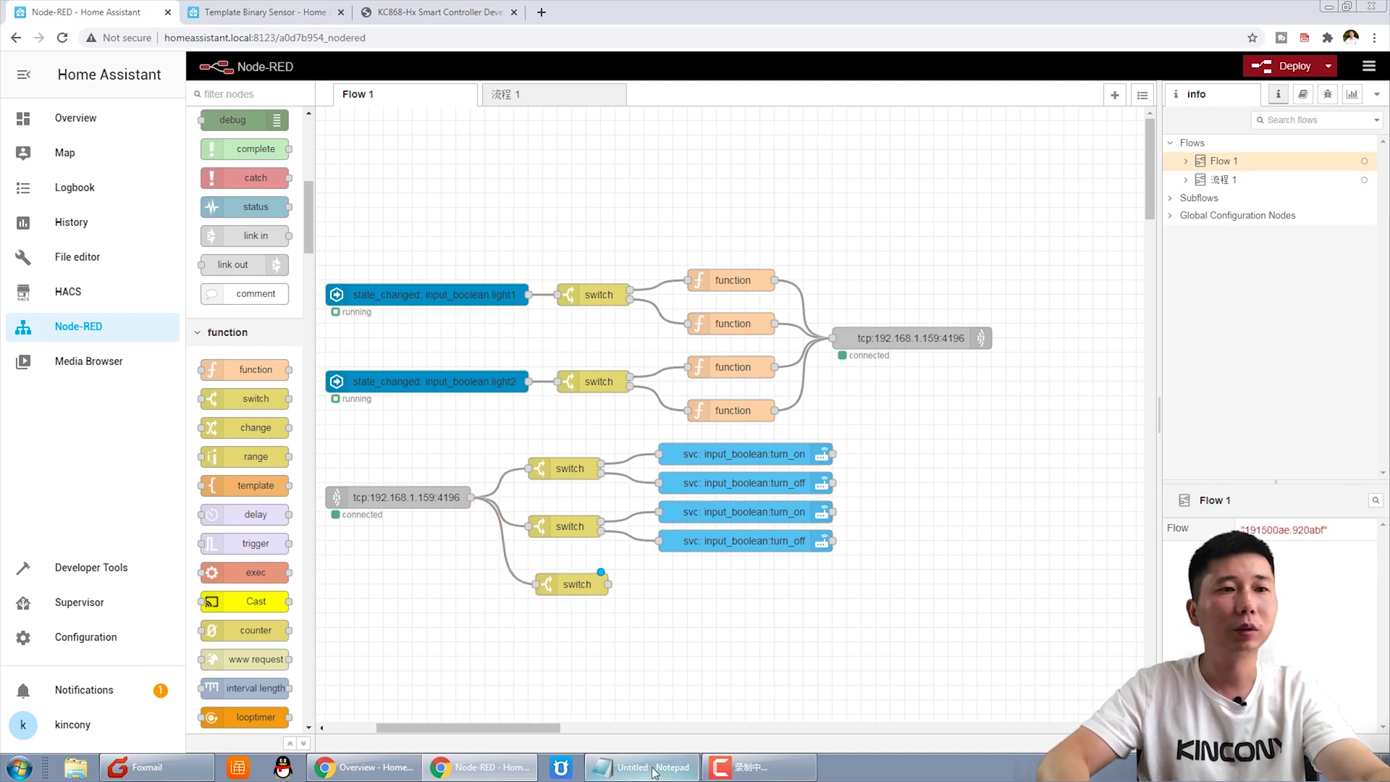
Copy 'RELAY-ALARM-1,OK' from the notes and open the new switch node's settings.
left_click(623, 766)
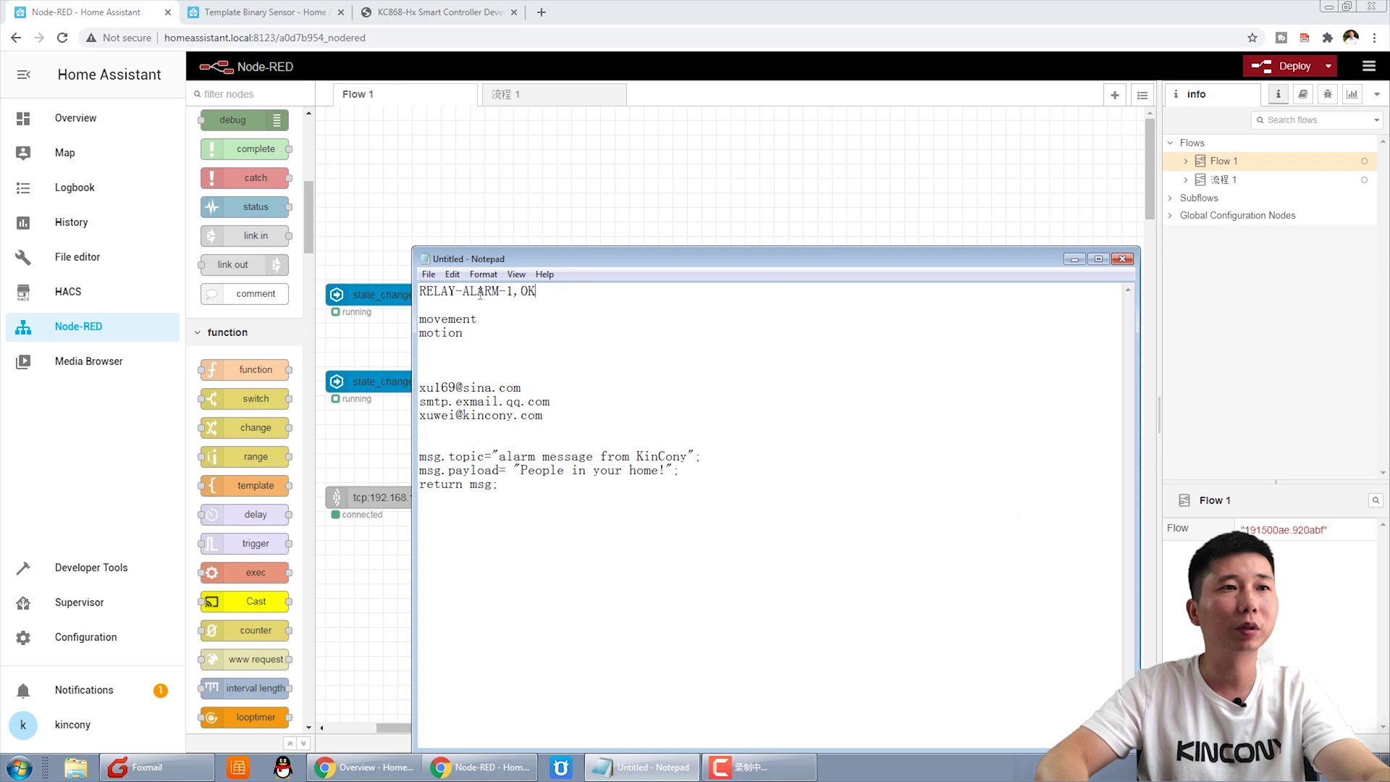
left_click_drag(537, 291, 419, 291)
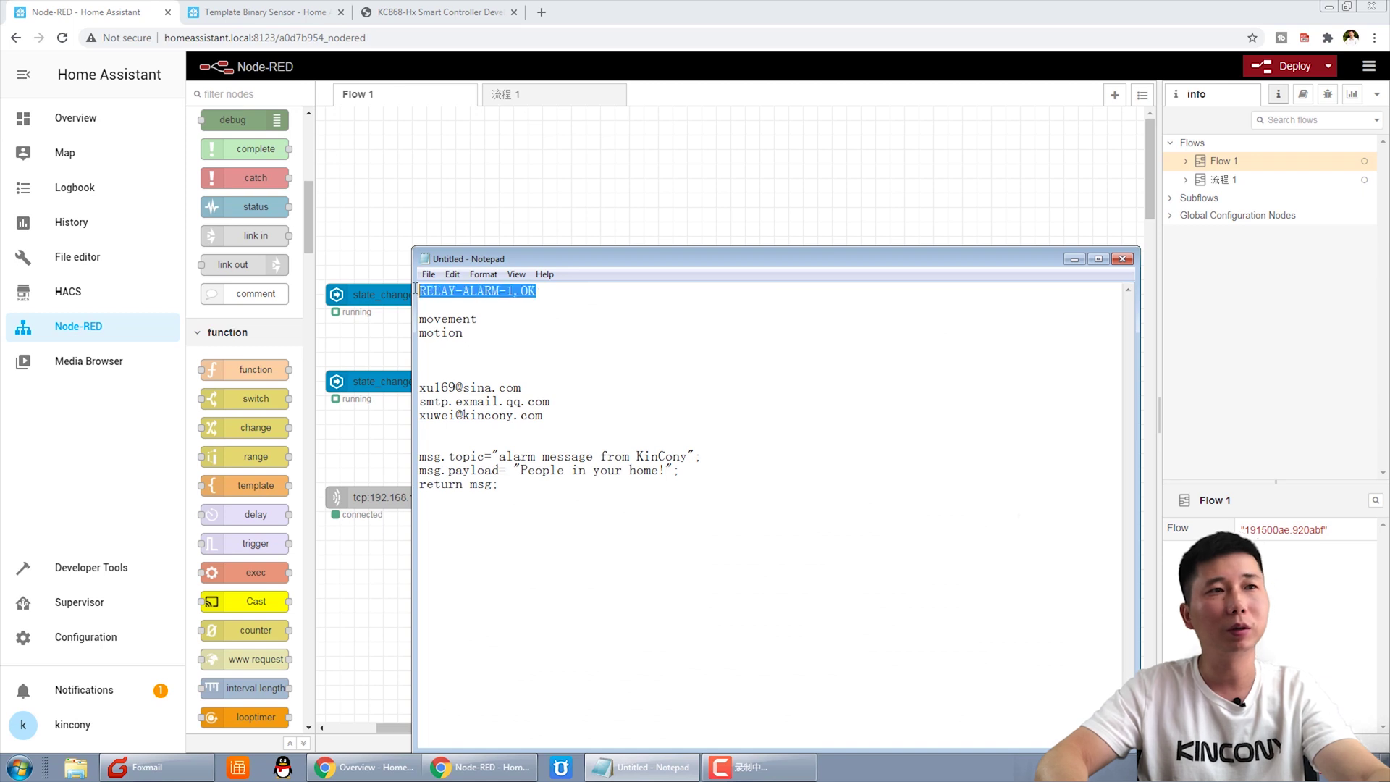
left_click(1076, 260)
double_click(578, 585)
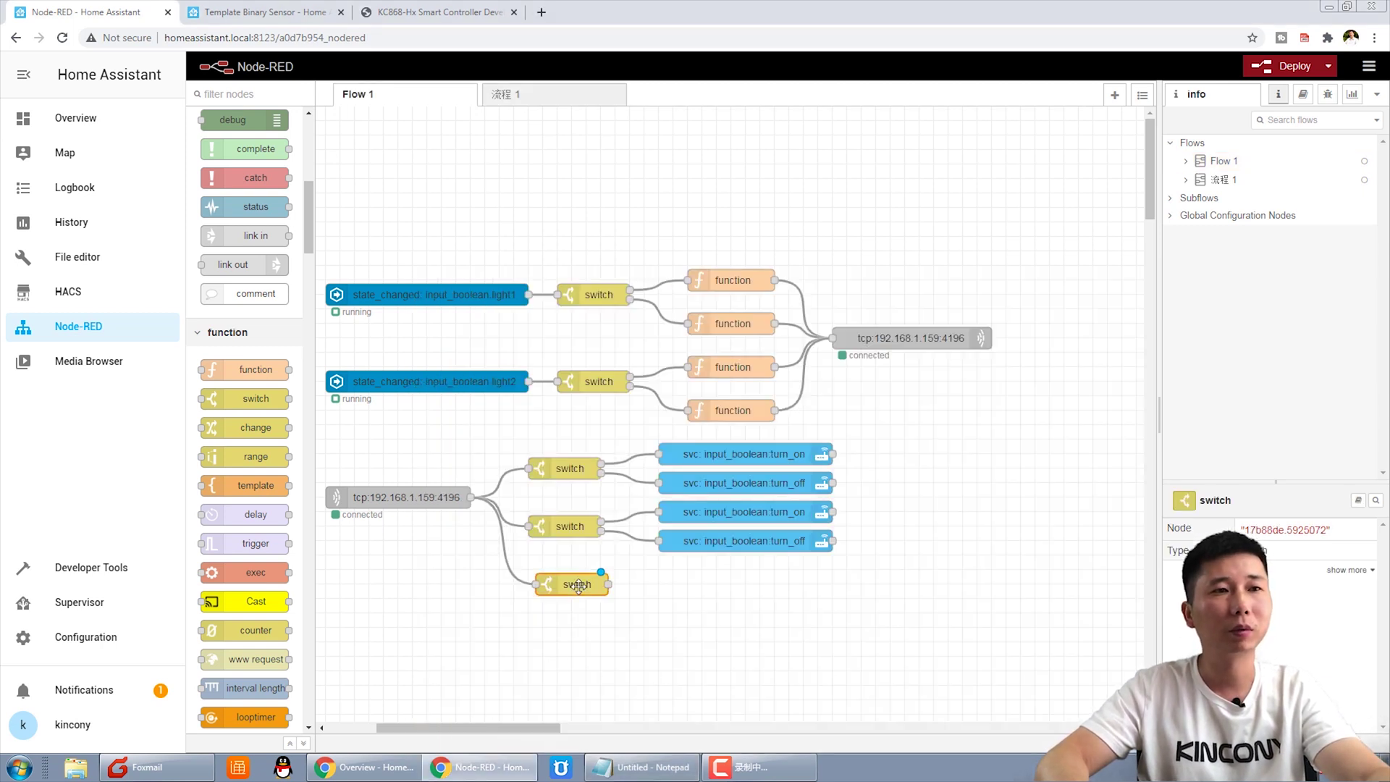
Set the switch rule to 'contains' RELAY-ALARM-1,OK and confirm the node.
left_click(866, 287)
type("RELAY-ALARM-1,OK")
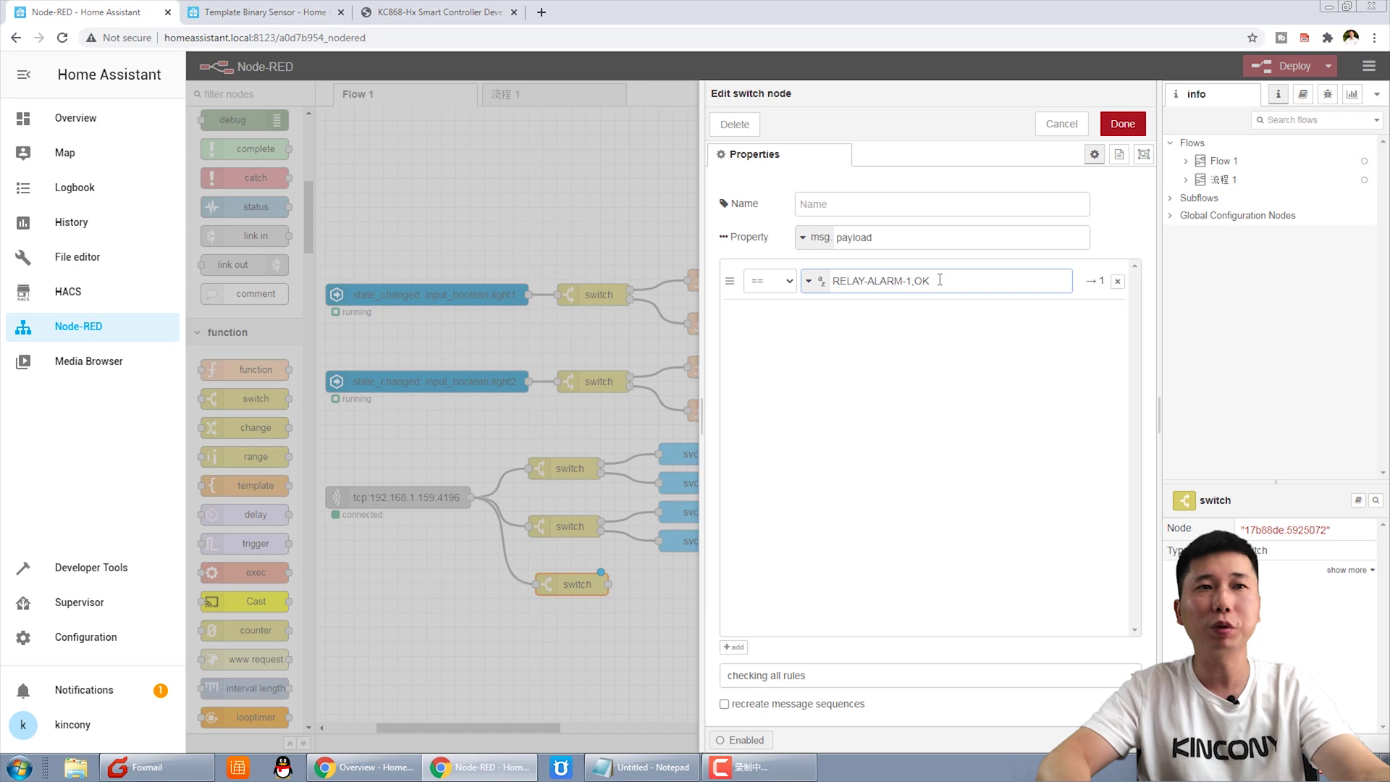
left_click(789, 282)
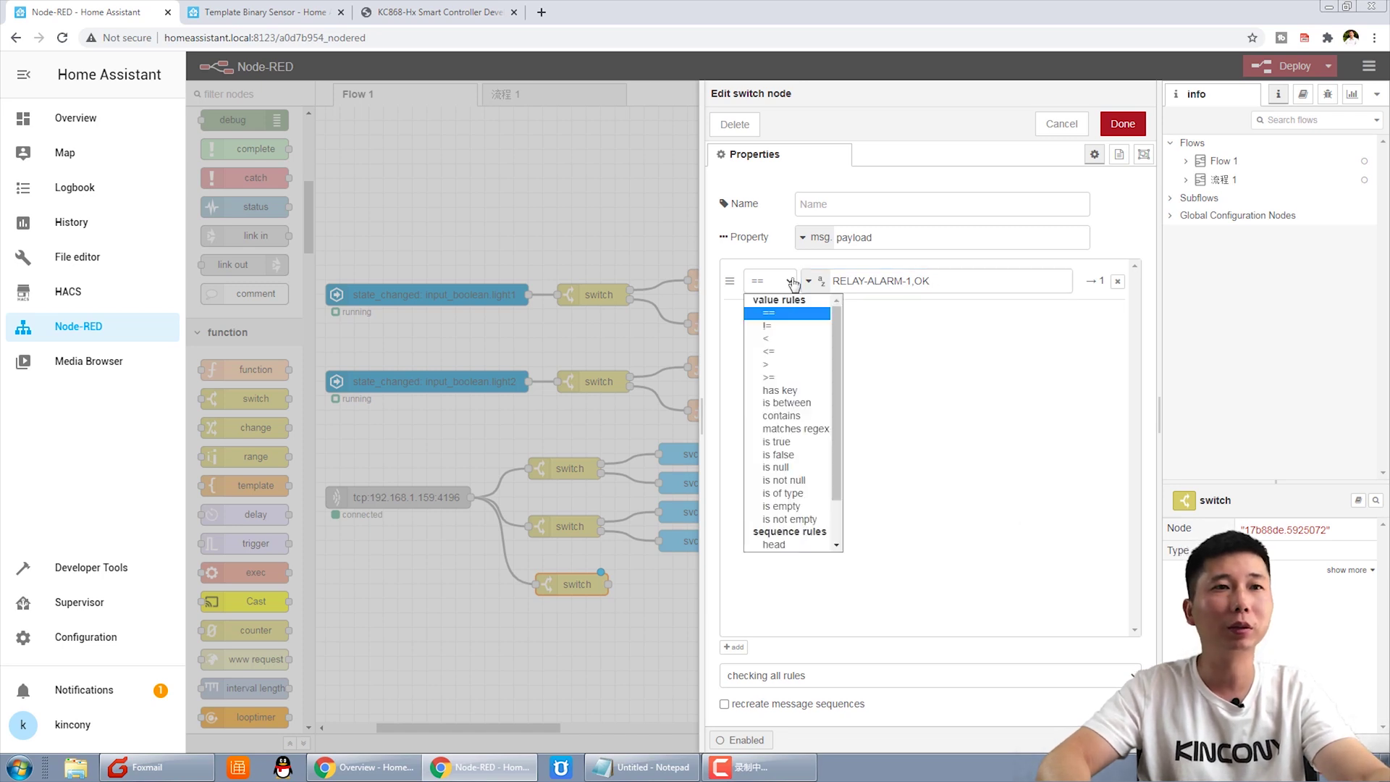
left_click(785, 415)
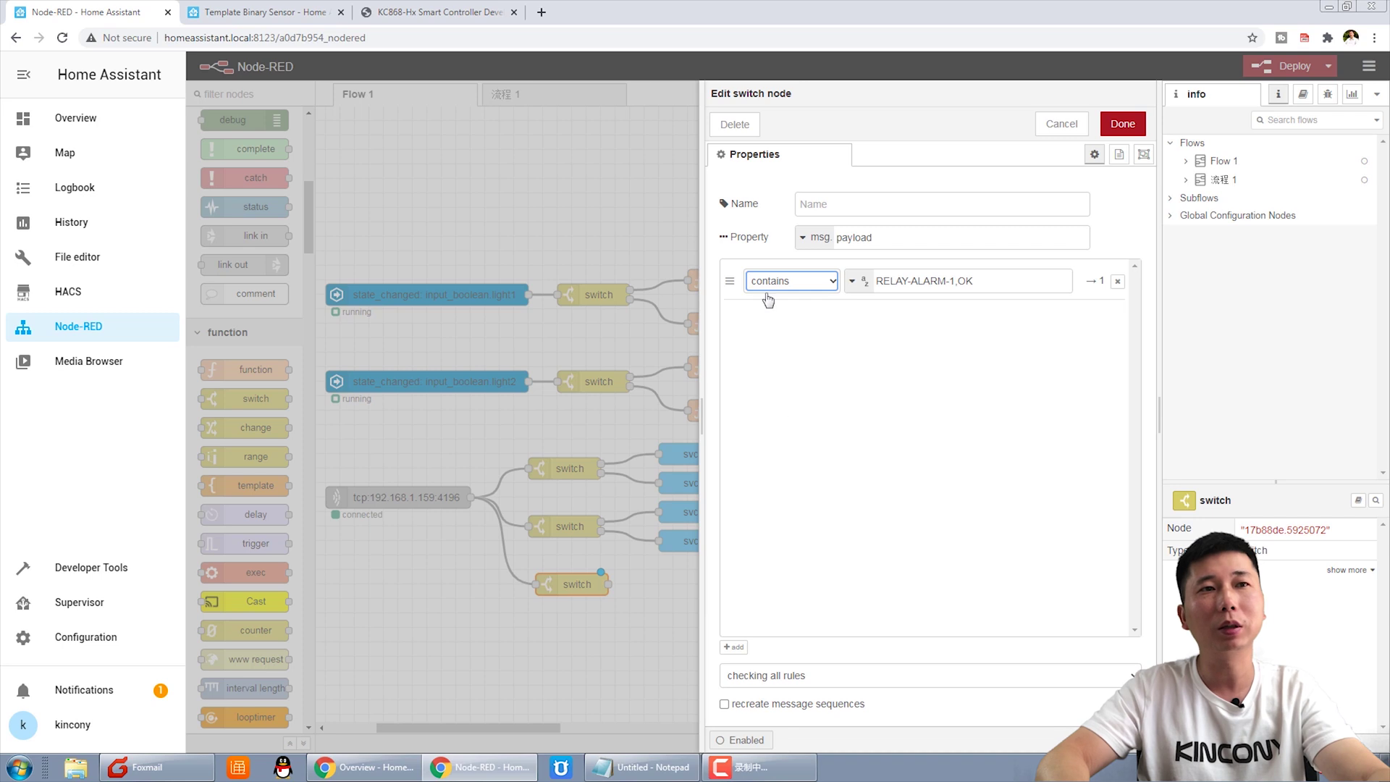
left_click(1113, 125)
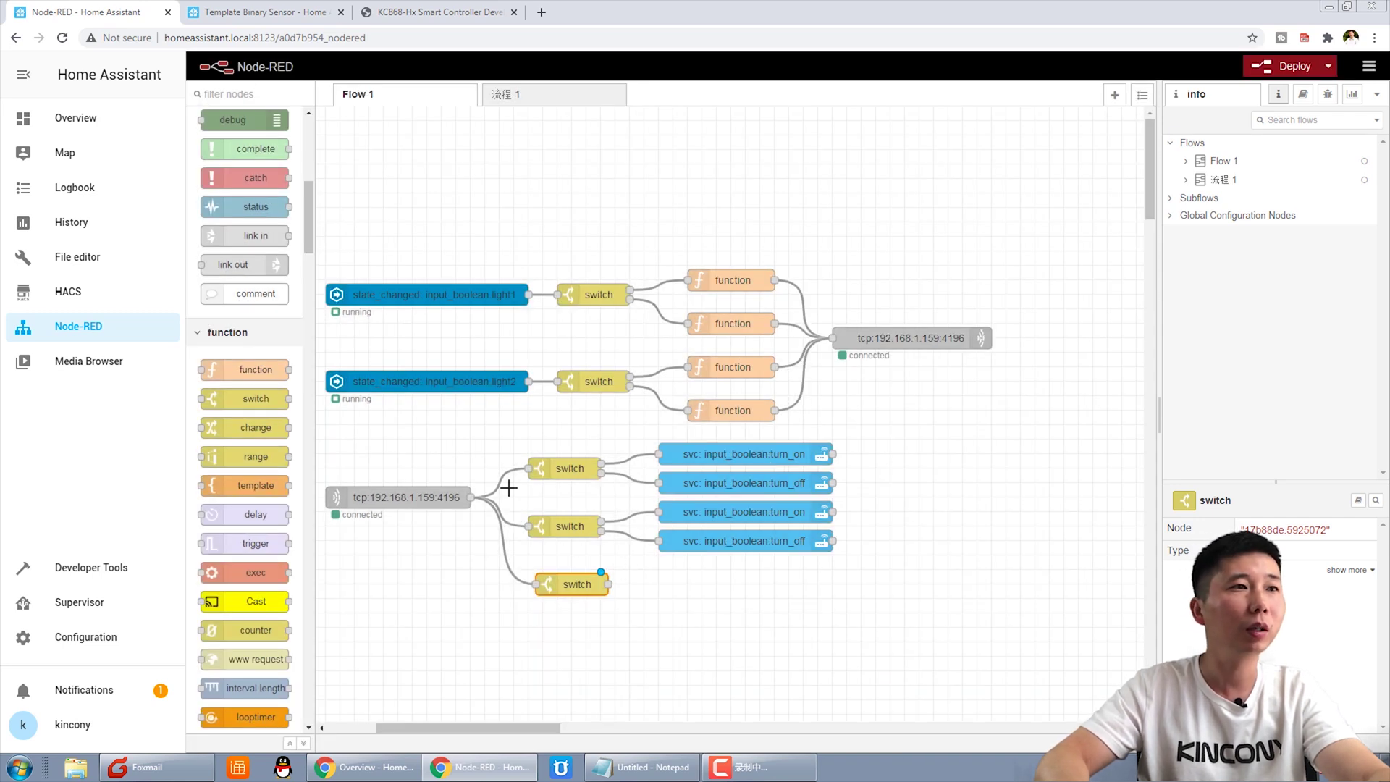
Place a 'type: sensor' entity node to the right of the alarm switch.
left_click_drag(315, 236, 709, 586)
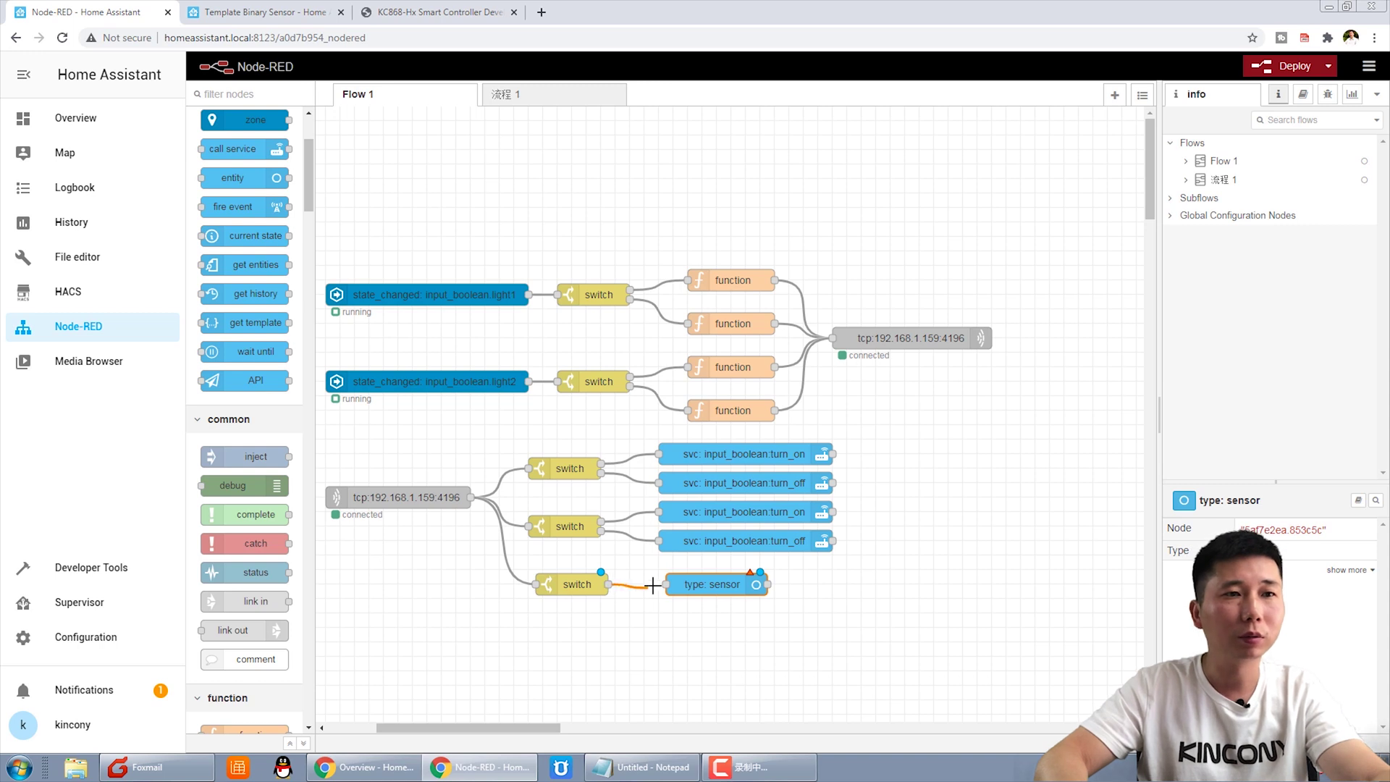
left_click_drag(648, 585, 611, 590)
left_click_drag(703, 588, 784, 597)
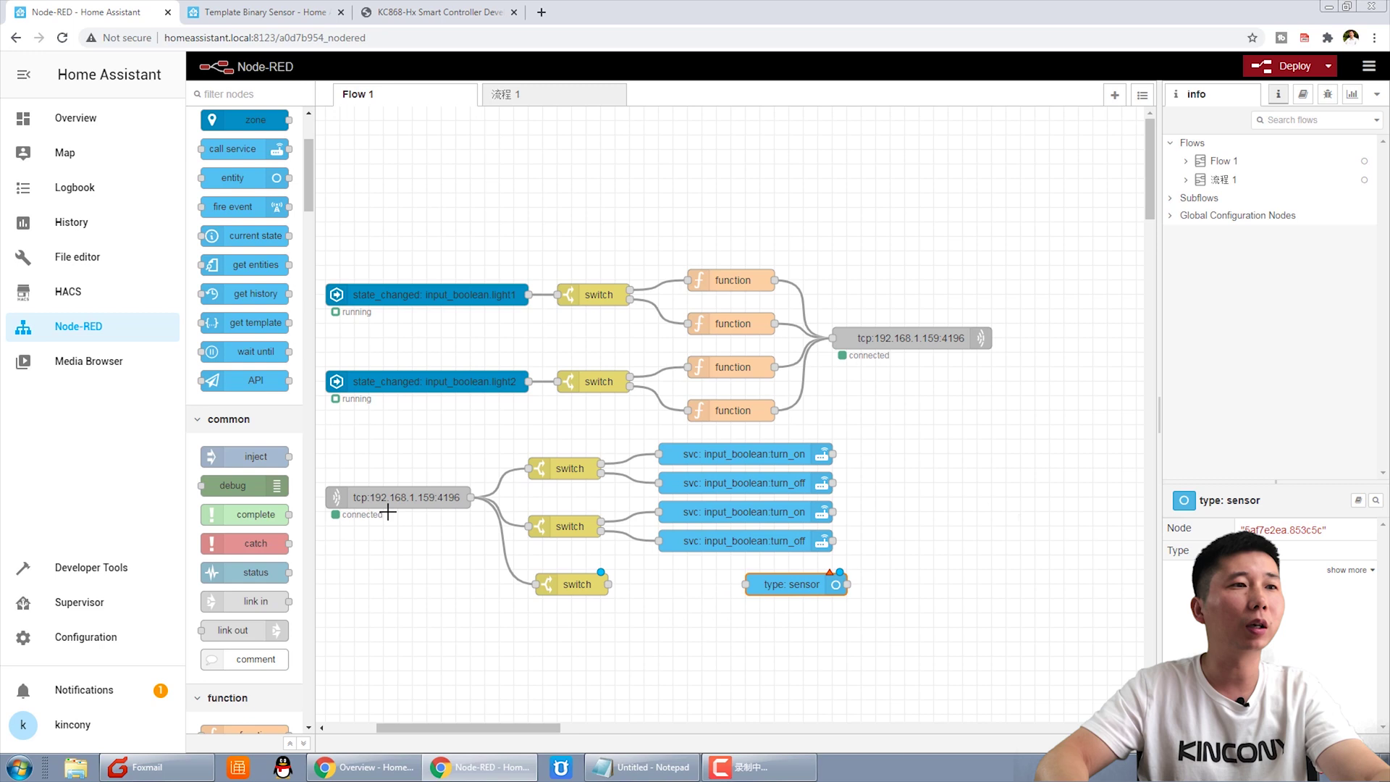
Wire a function node with 'msg.payload=true;' between the alarm switch and the sensor node.
left_click_drag(310, 198, 310, 220)
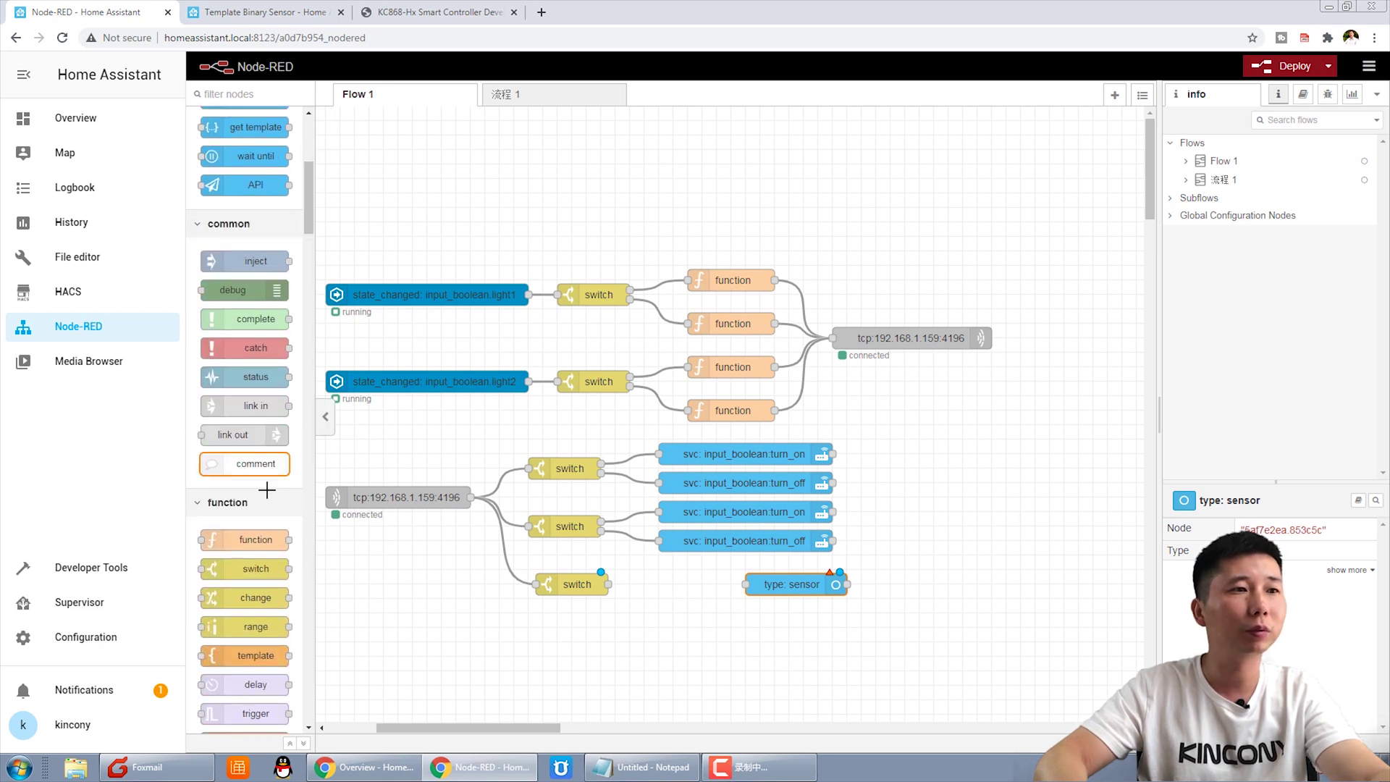
left_click_drag(254, 540, 699, 594)
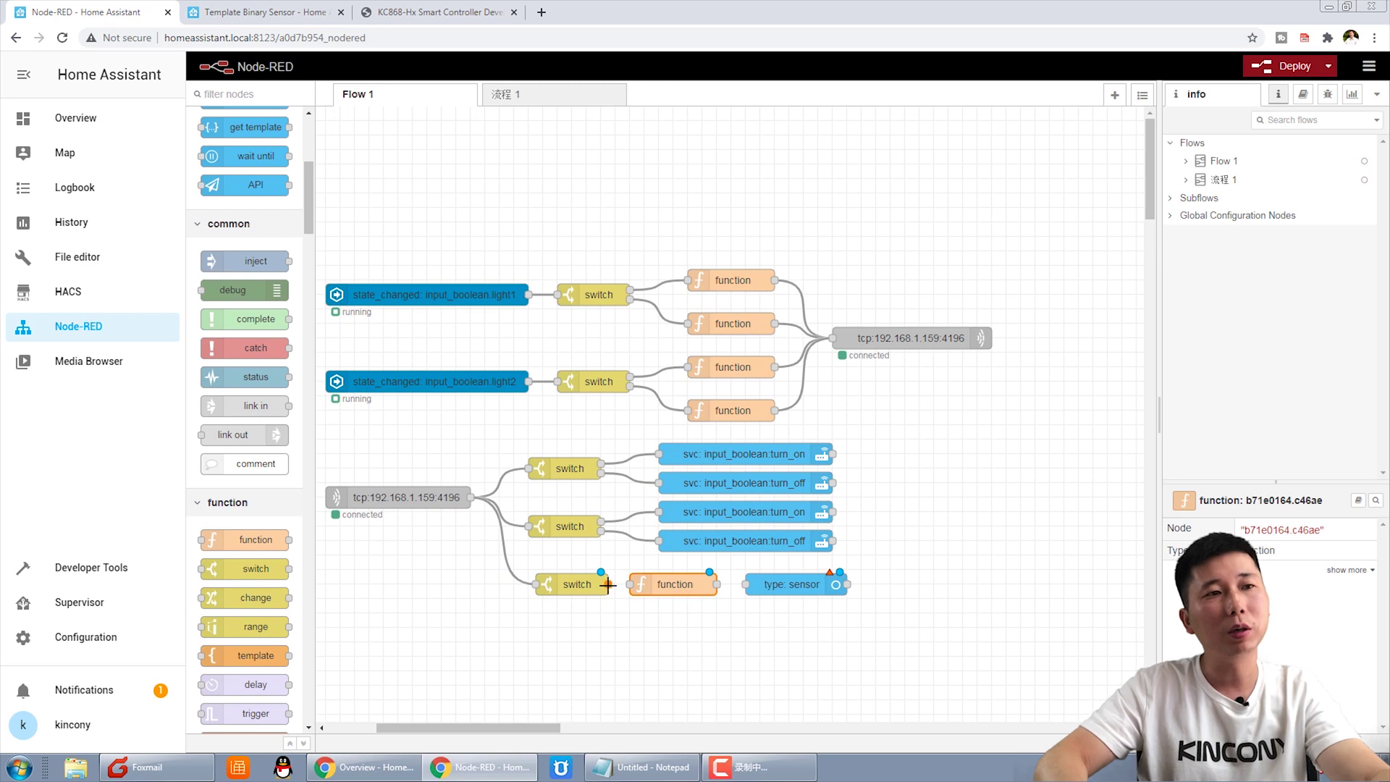
left_click_drag(606, 585, 630, 585)
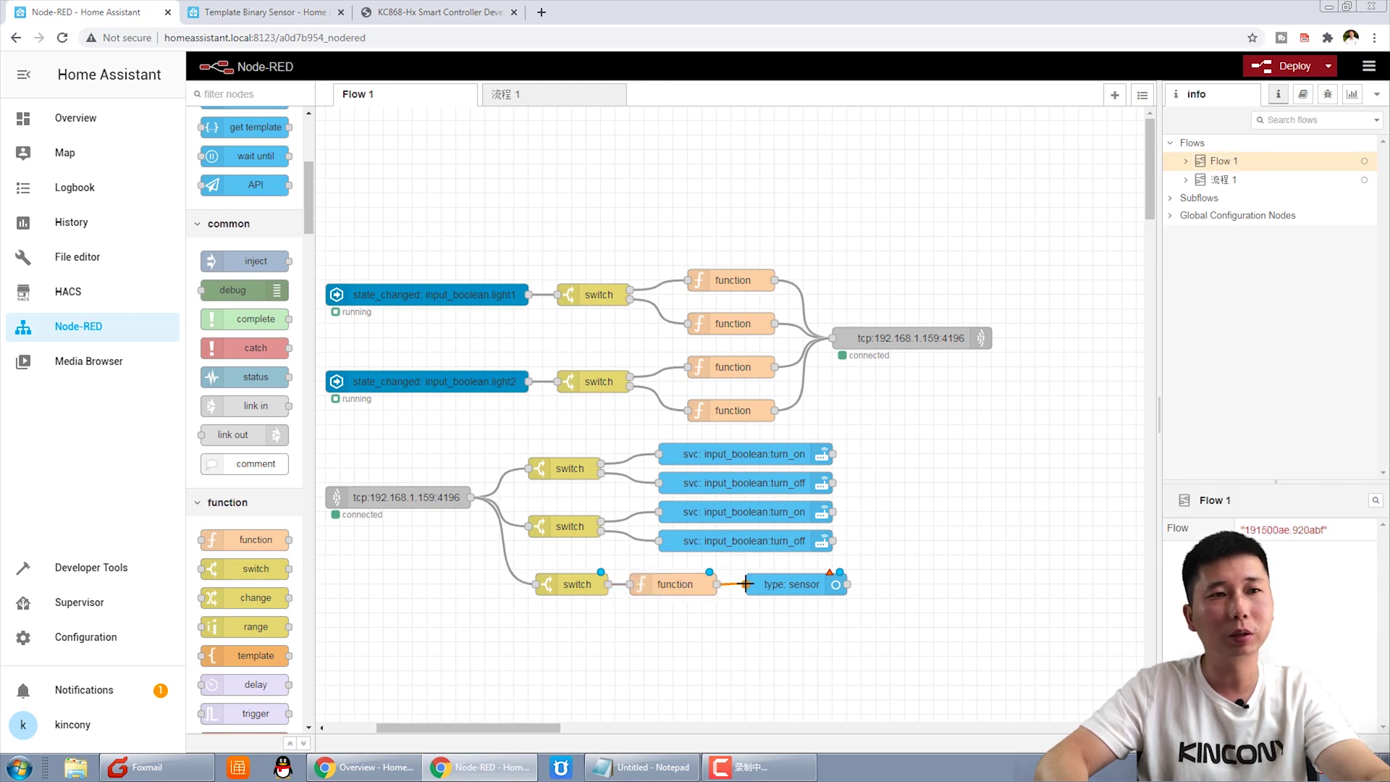
left_click_drag(749, 586, 747, 585)
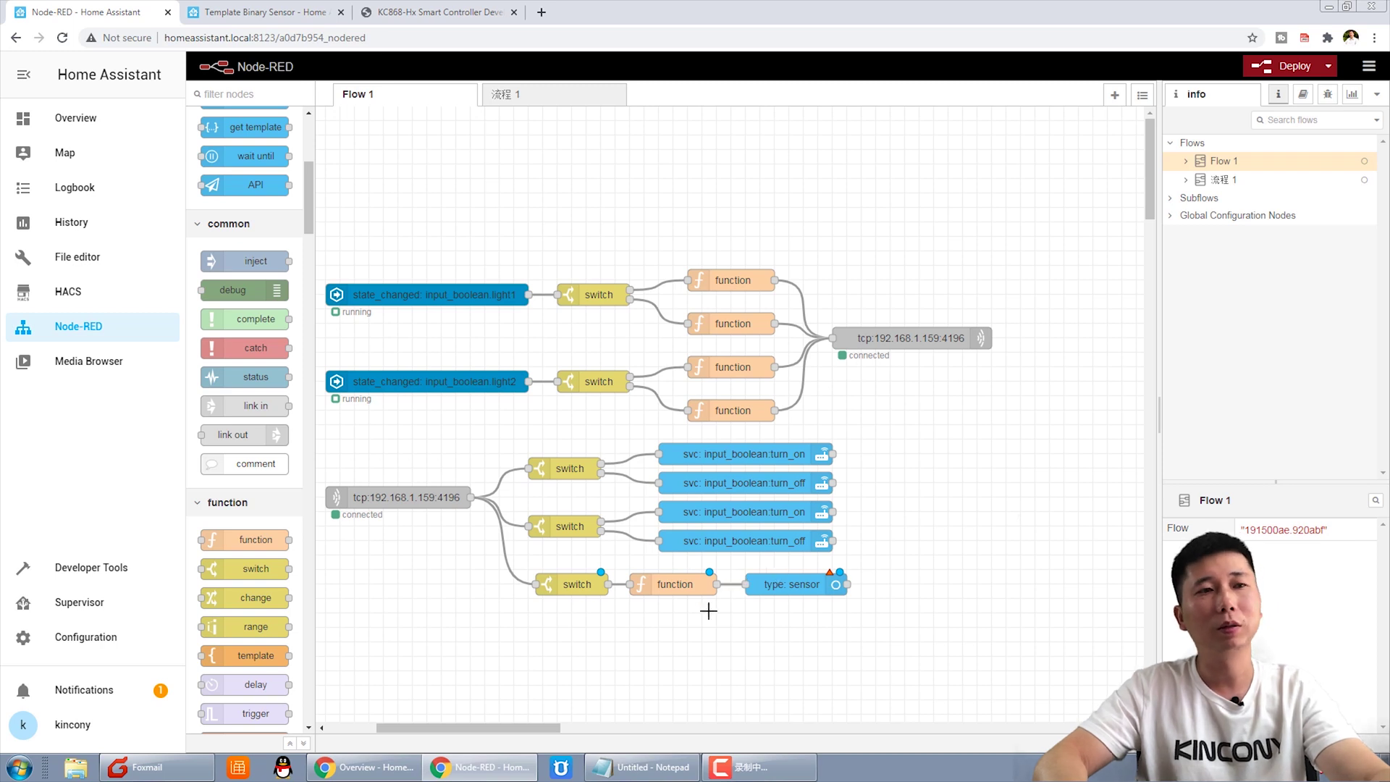
double_click(680, 585)
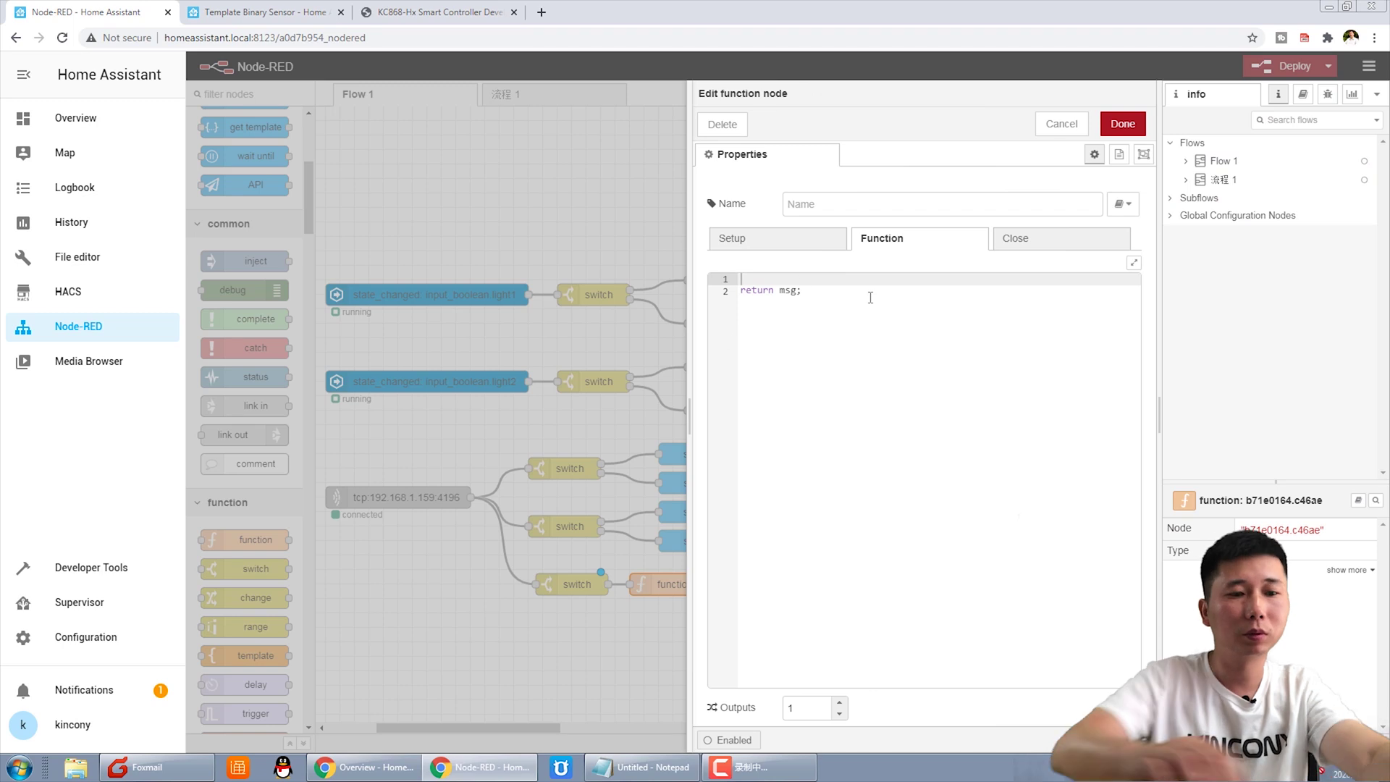
type("msg.p")
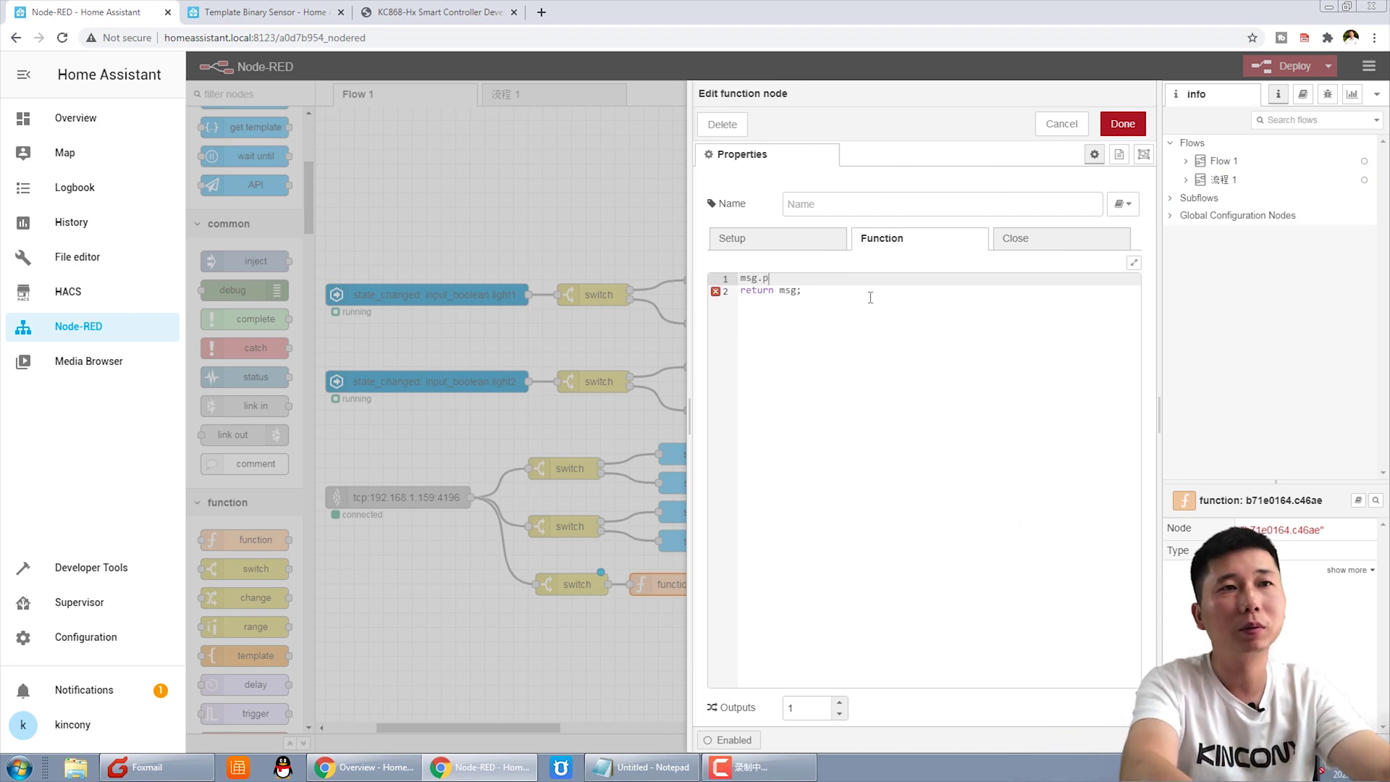
type("ayload=")
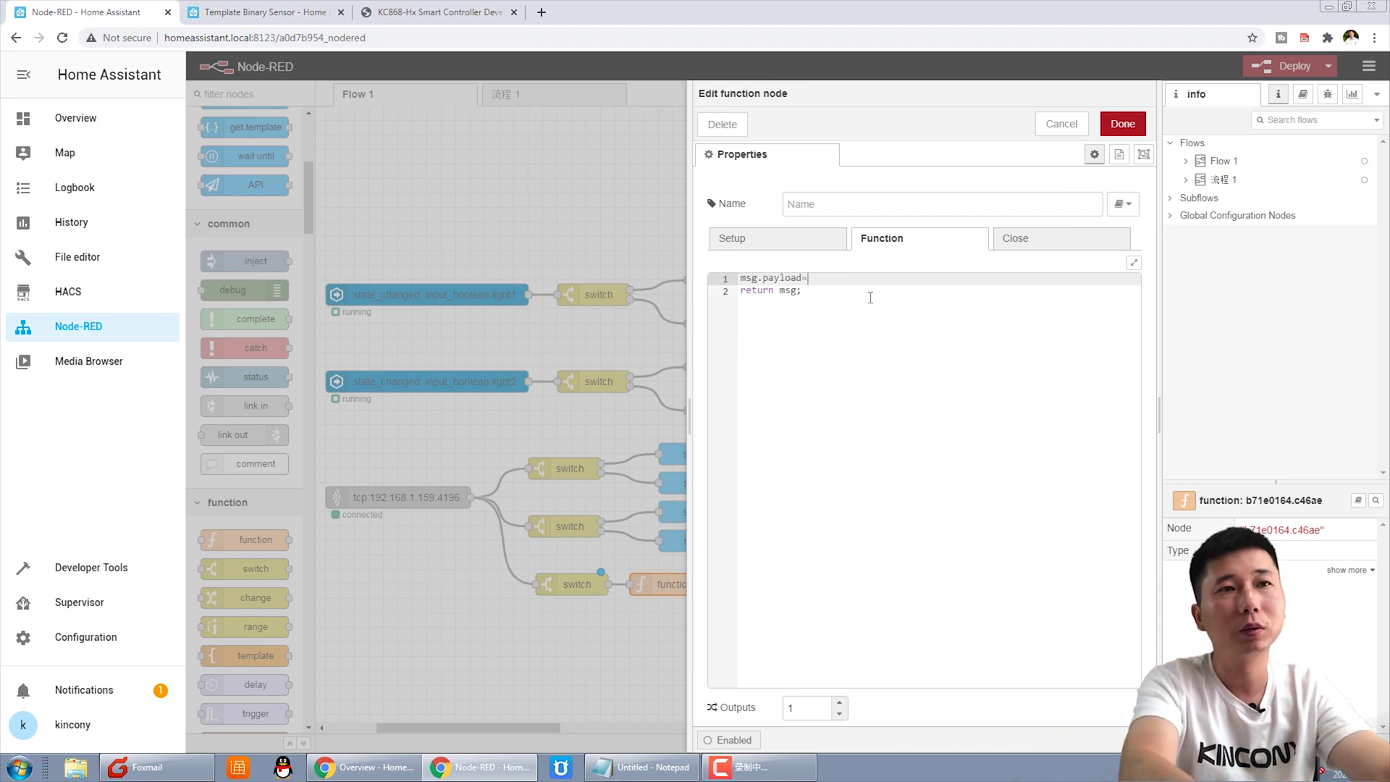
type("true;")
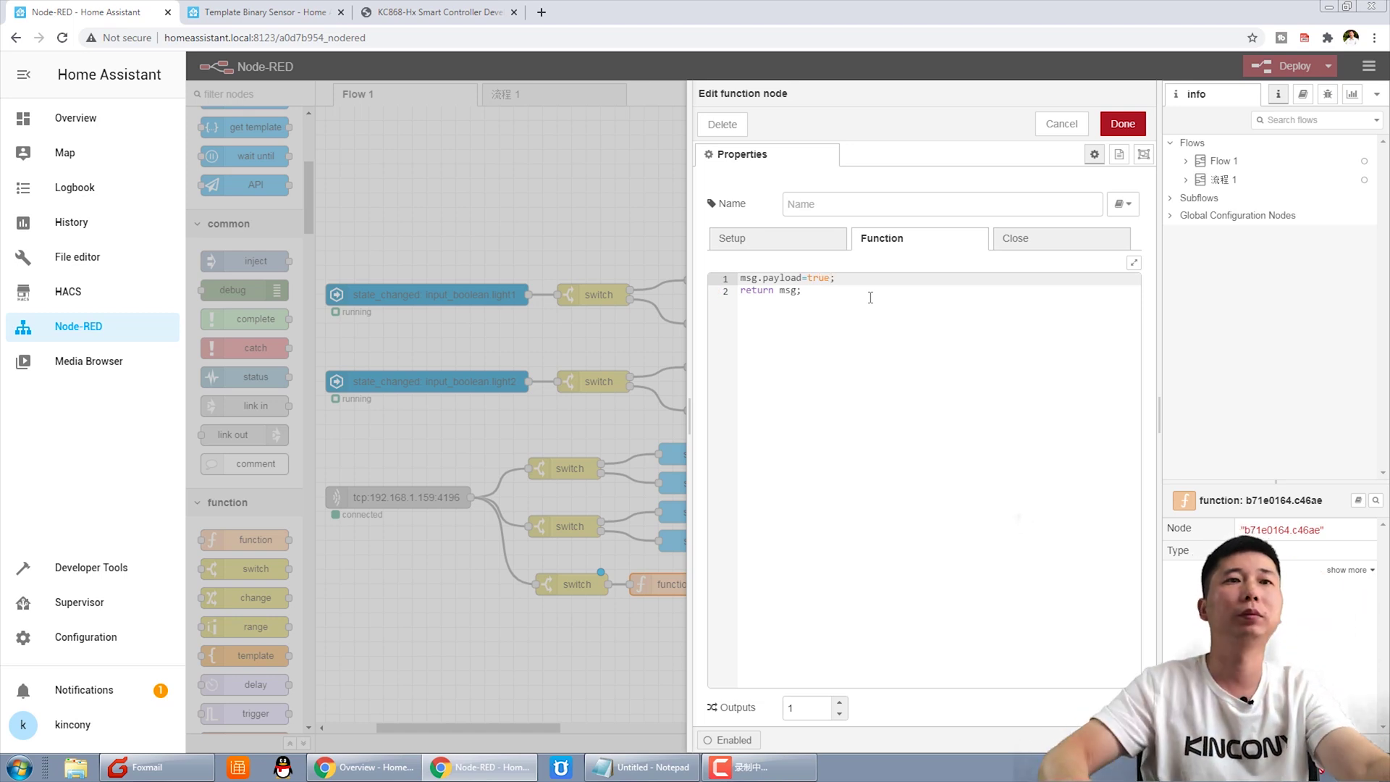
left_click(1126, 120)
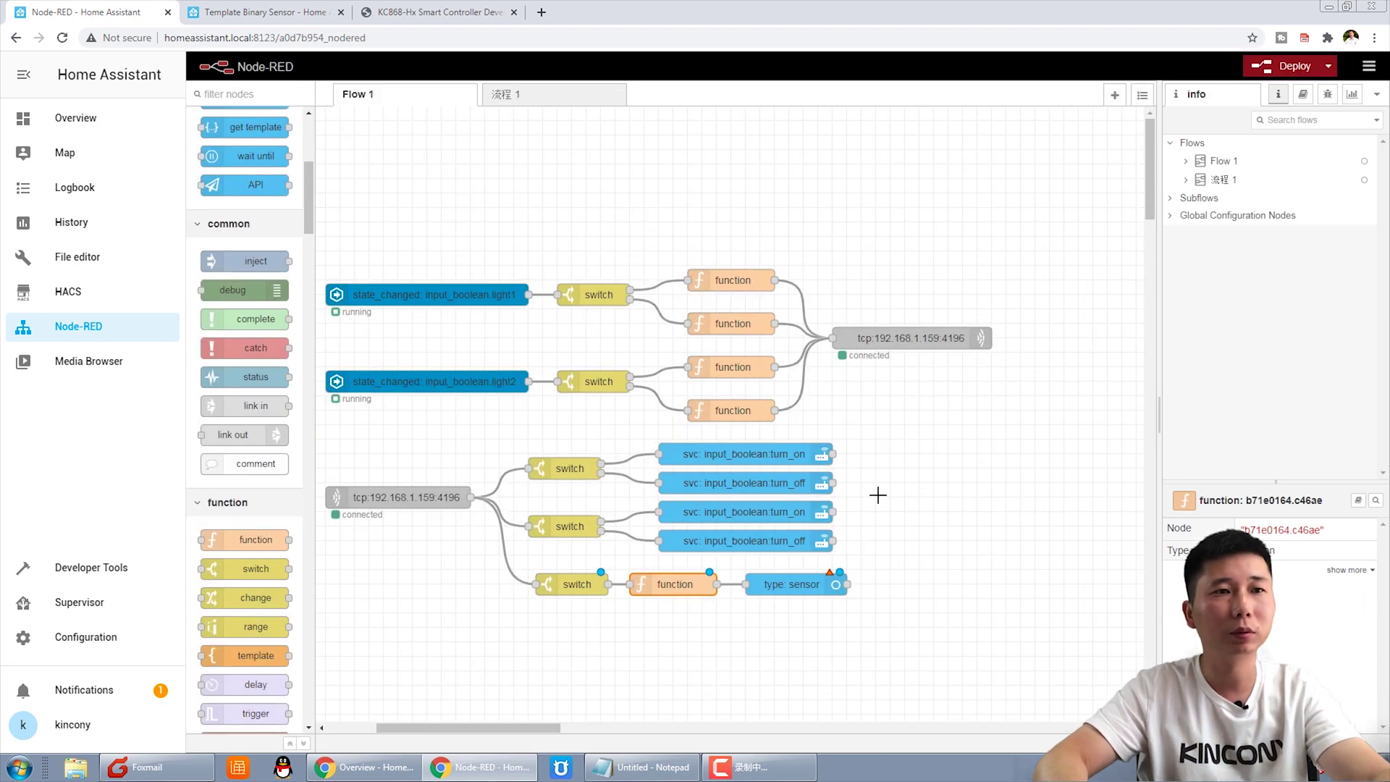
Change the entity node's type to Binary Sensor and bring the Home Assistant window up maximized.
double_click(796, 585)
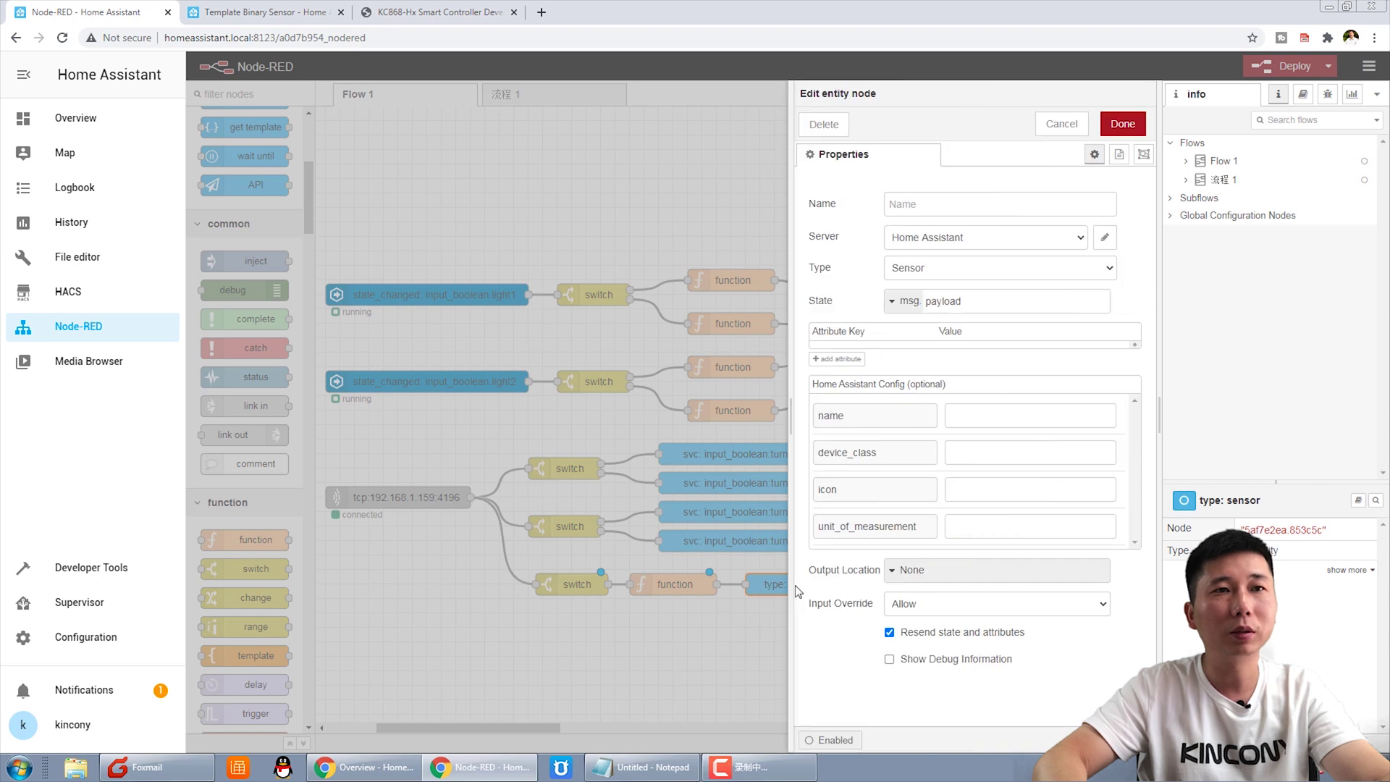
left_click(941, 269)
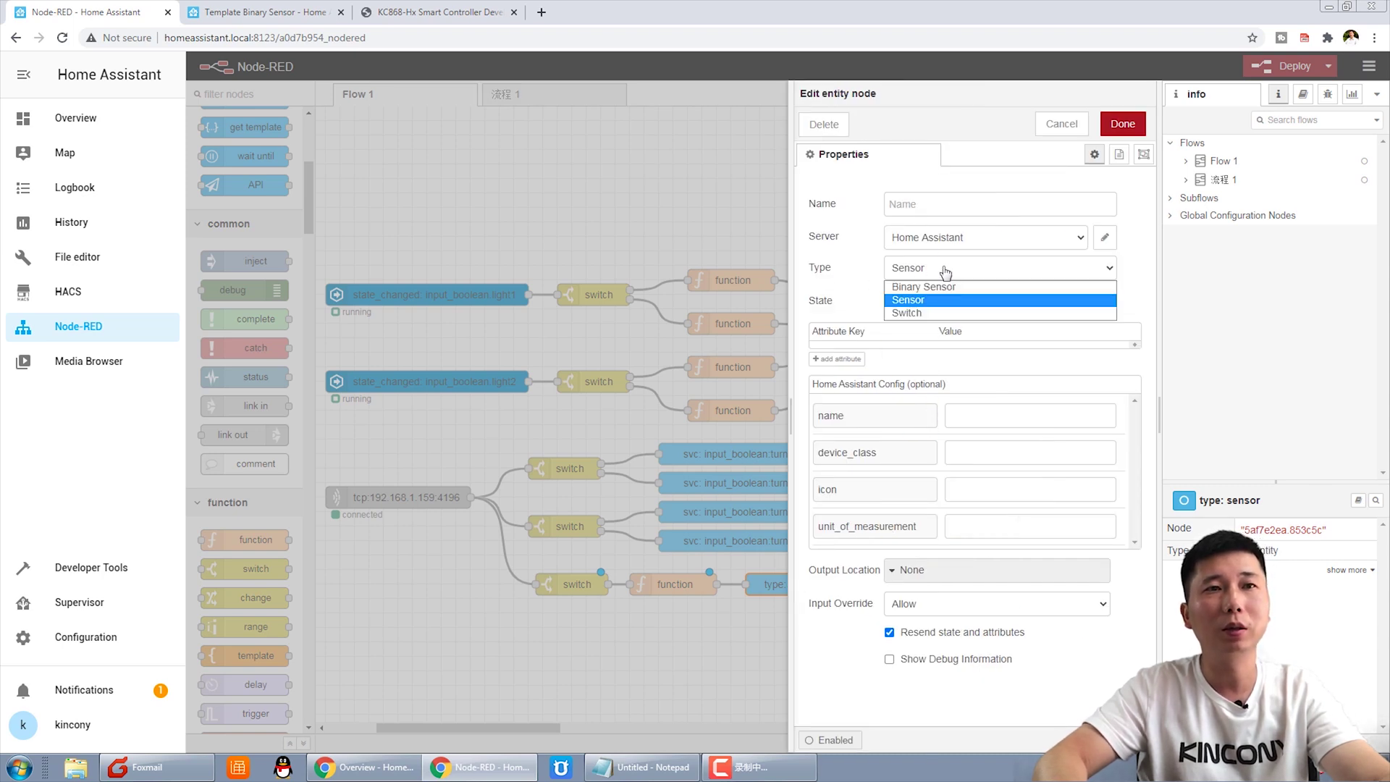
left_click(984, 288)
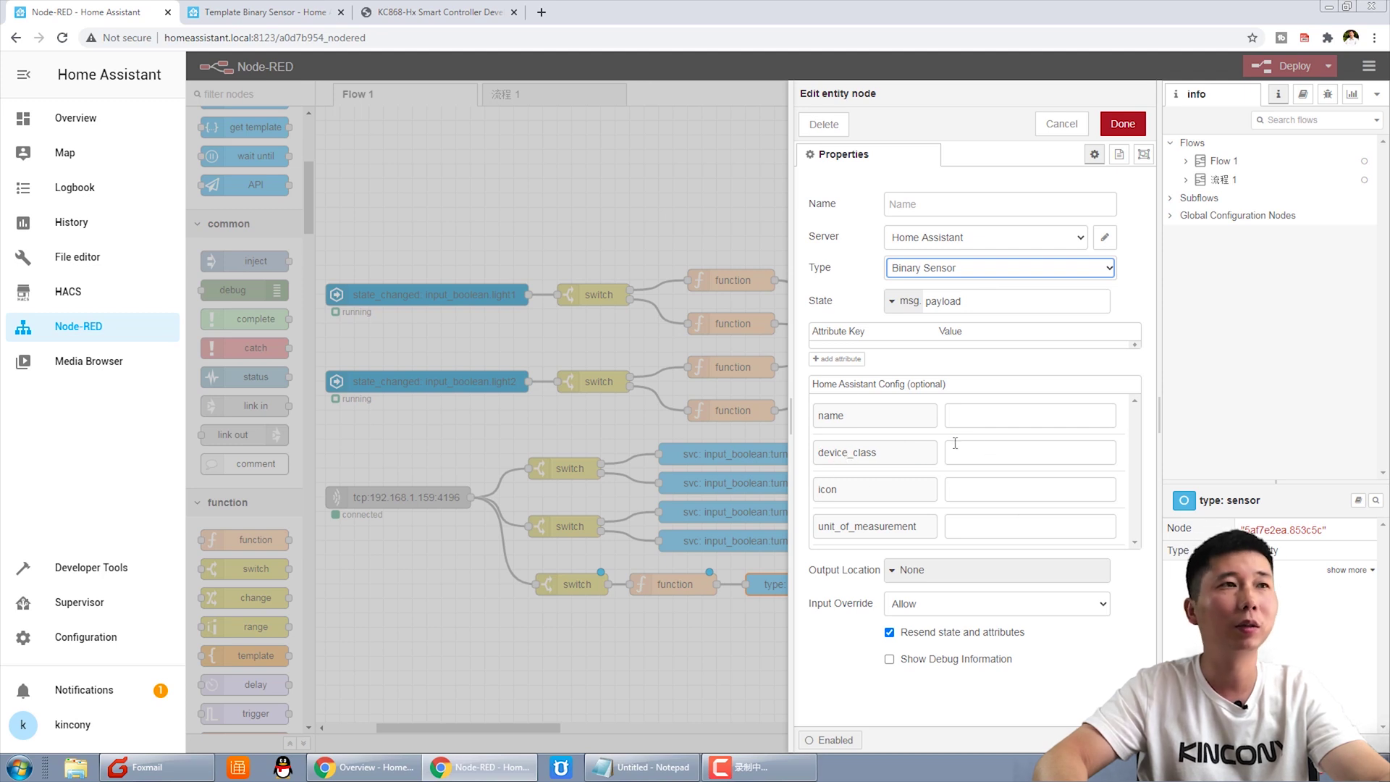
left_click(362, 767)
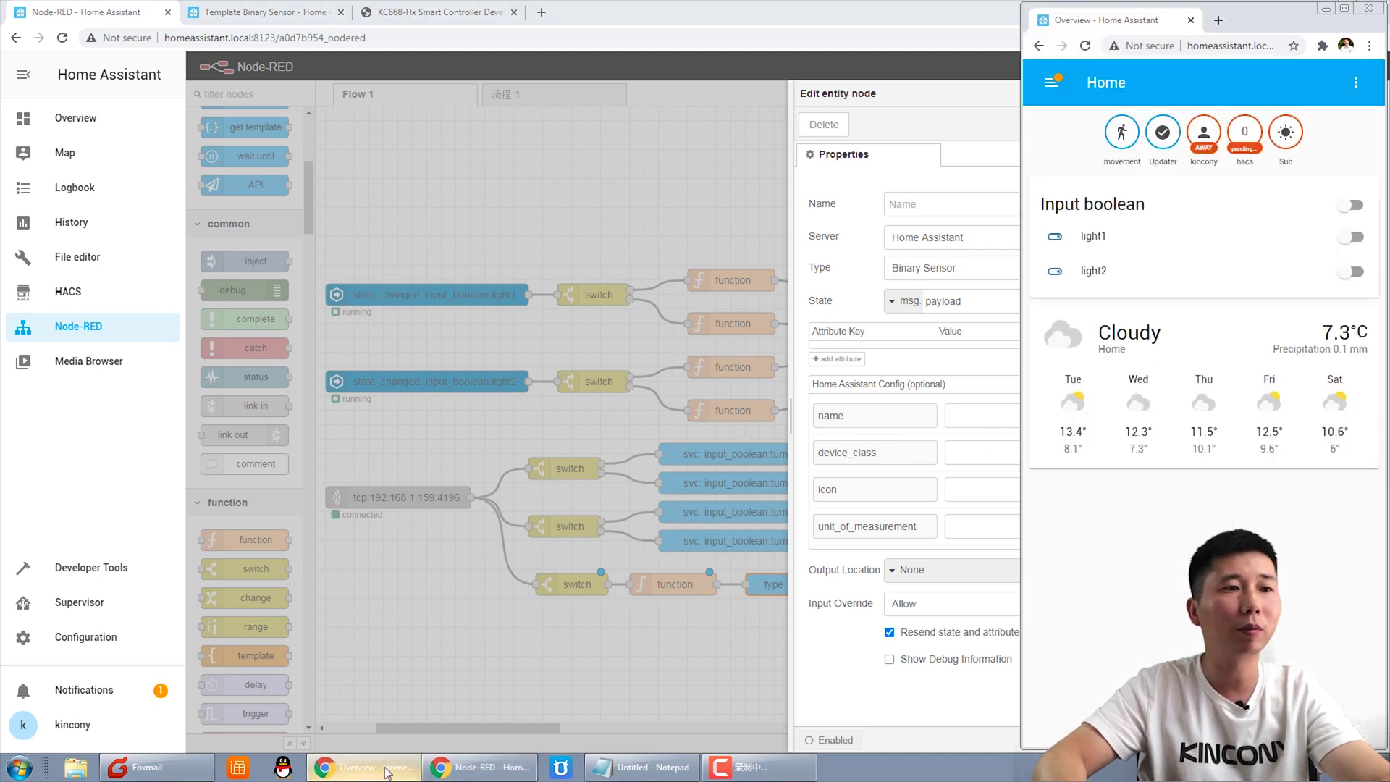
double_click(1275, 15)
Name the binary sensor node 'movement', copied from the entity states list.
left_click(85, 637)
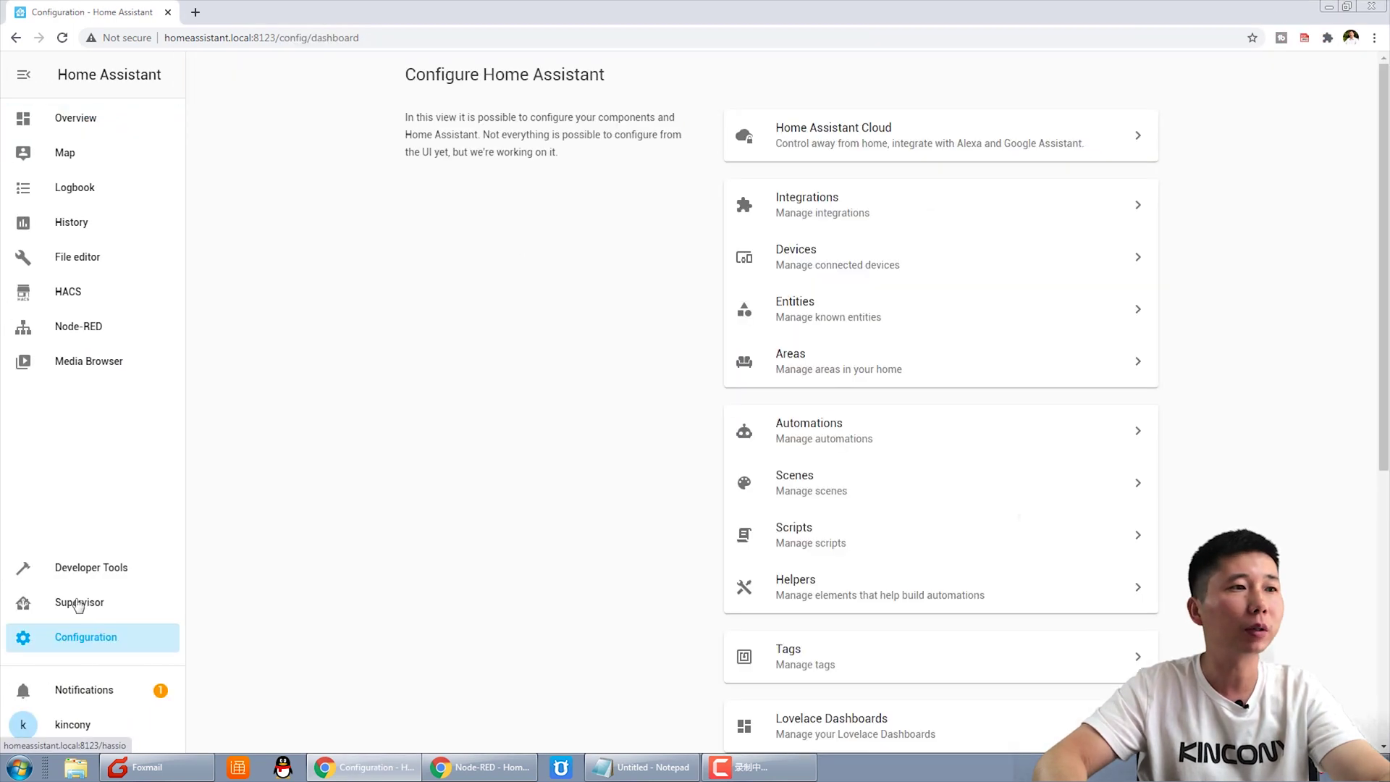
left_click(106, 572)
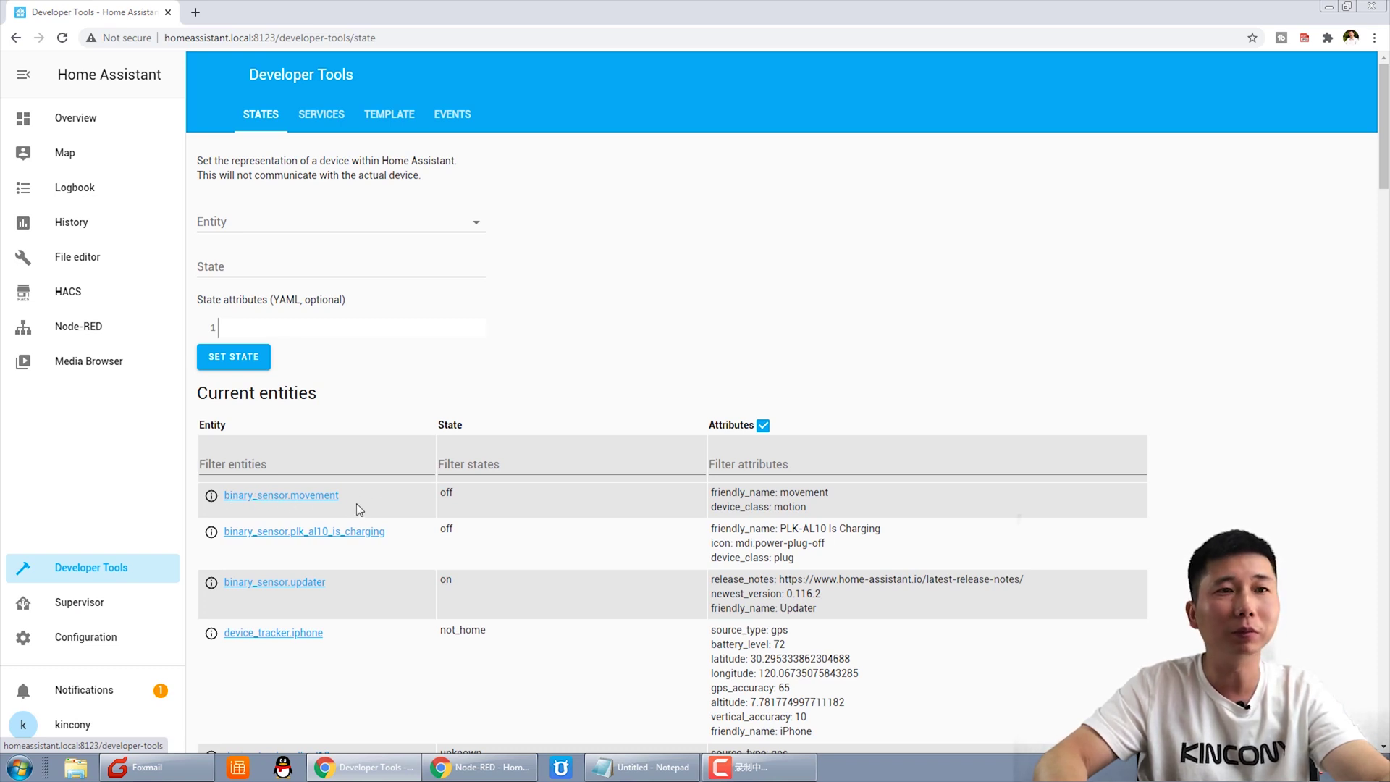
left_click_drag(781, 493, 833, 501)
key("ctrl+c")
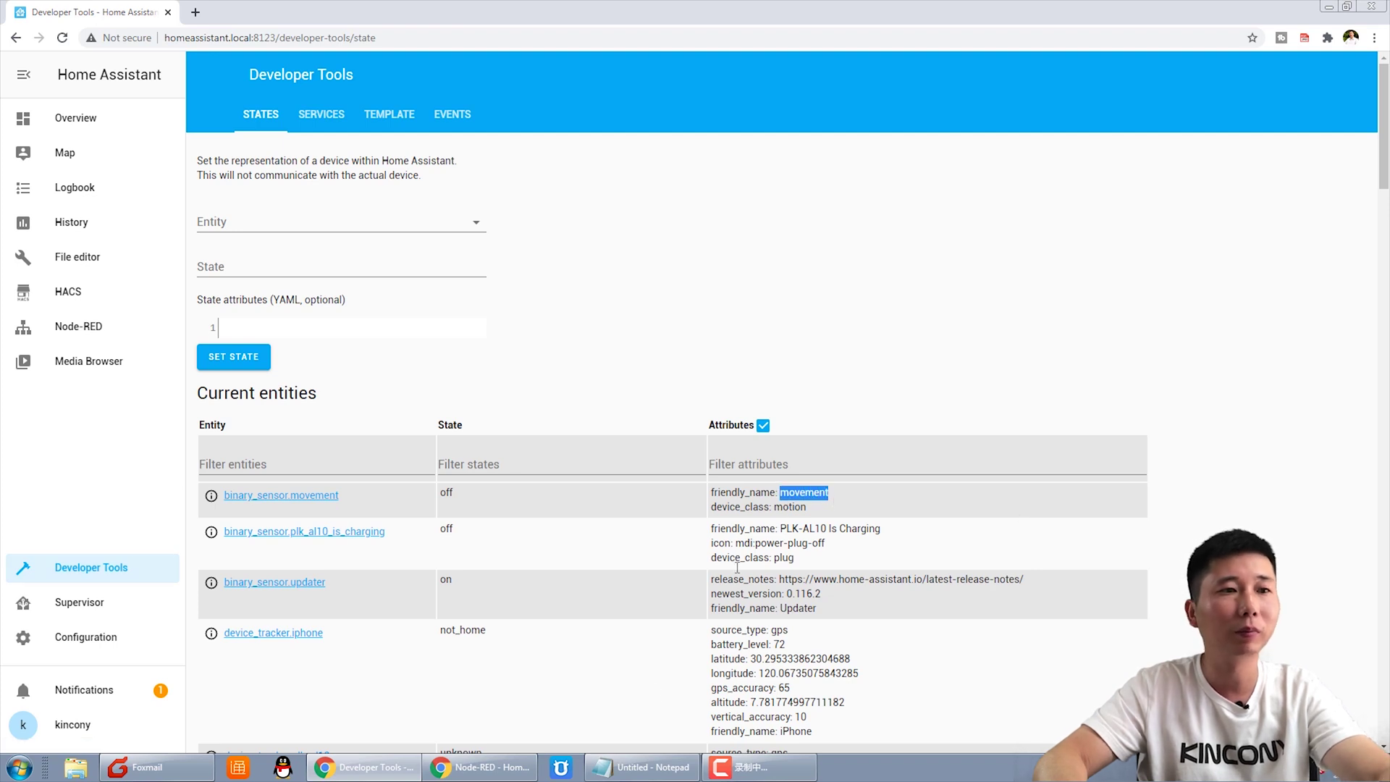
left_click(483, 769)
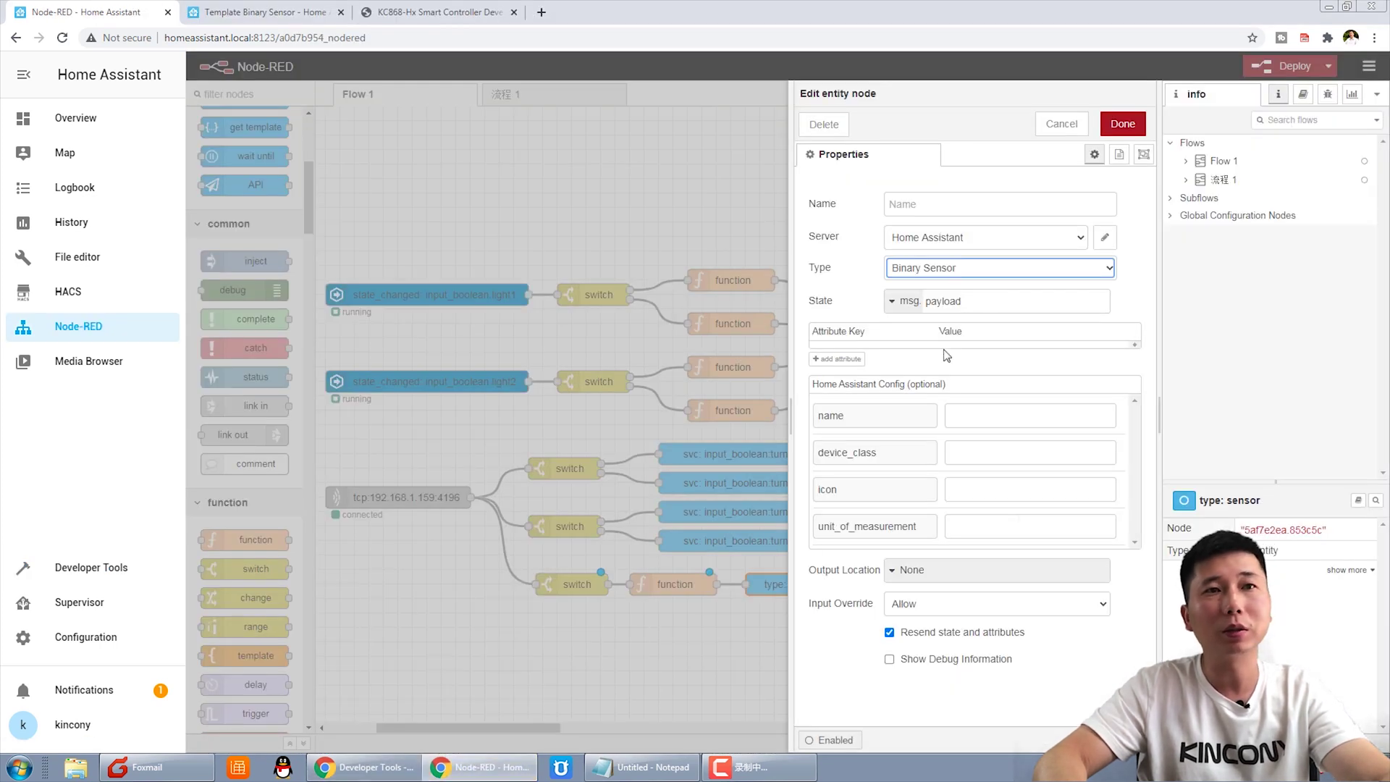
left_click(989, 418)
key("ctrl+v")
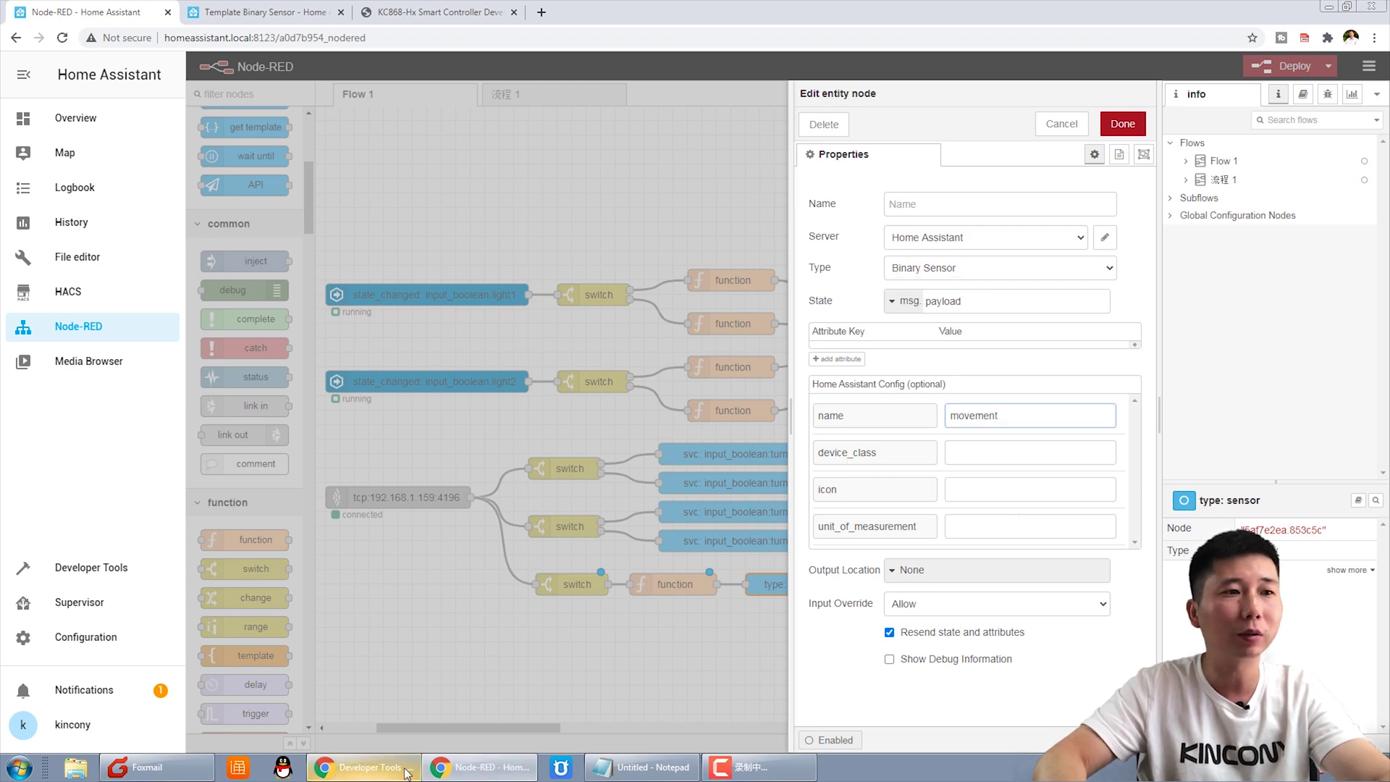
Set the node's device_class to motion, copied from the states list, and confirm.
left_click(355, 706)
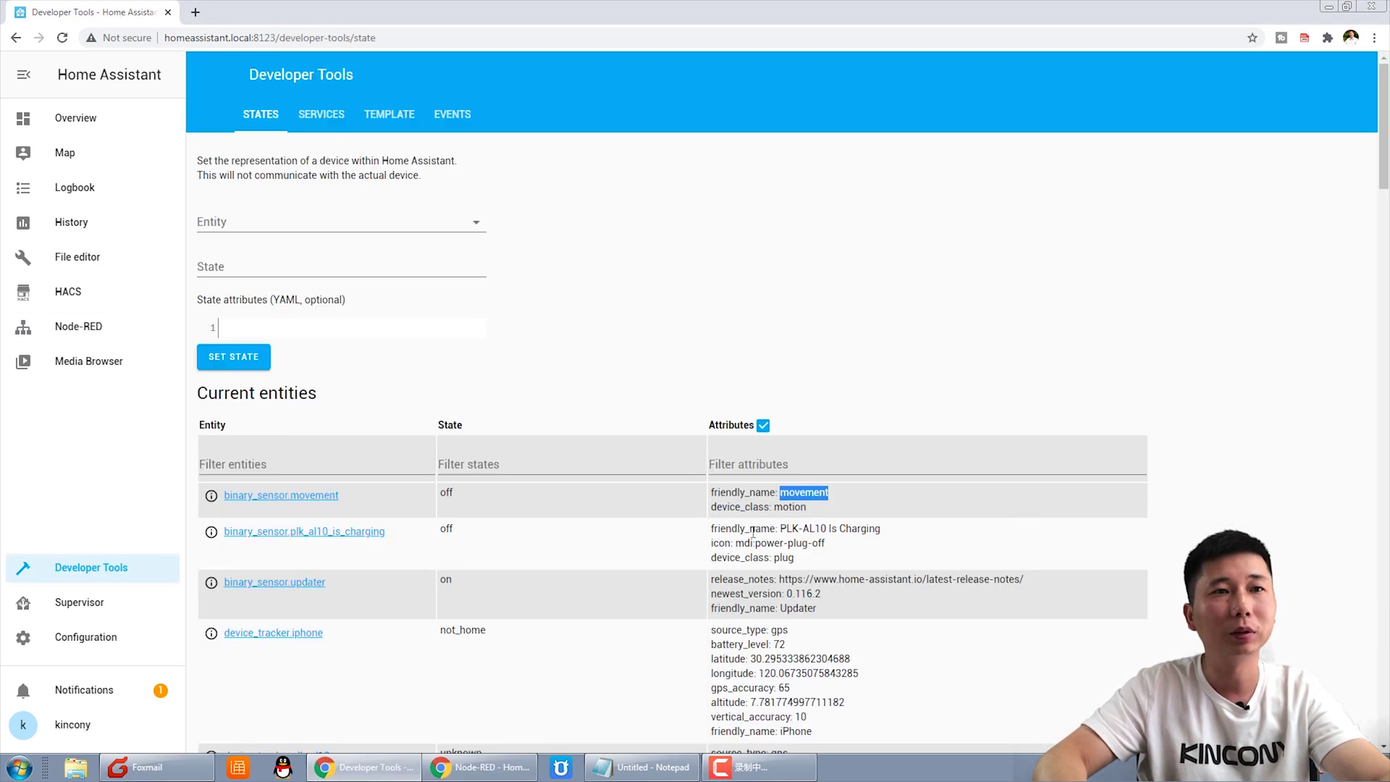
double_click(790, 507)
key("ctrl+c")
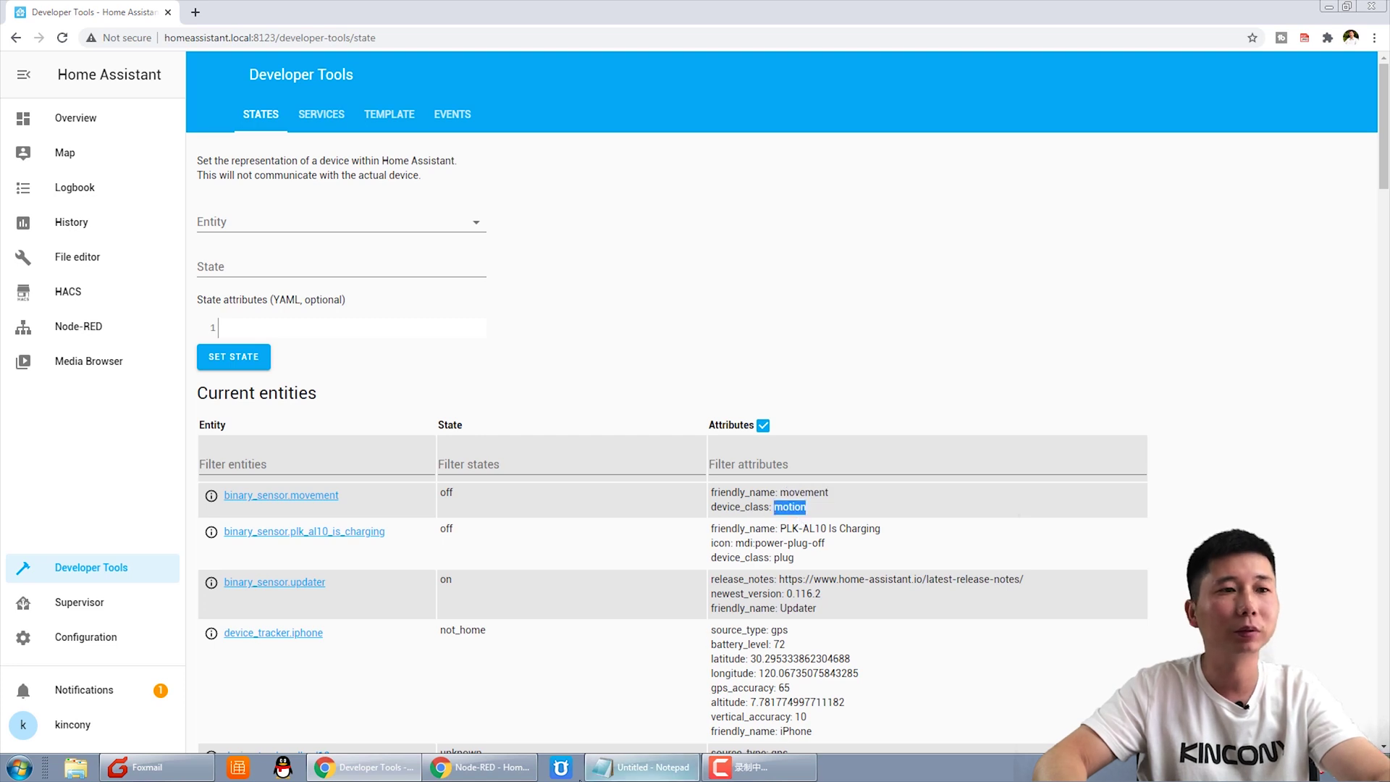
left_click(484, 766)
left_click(980, 457)
key("ctrl+v")
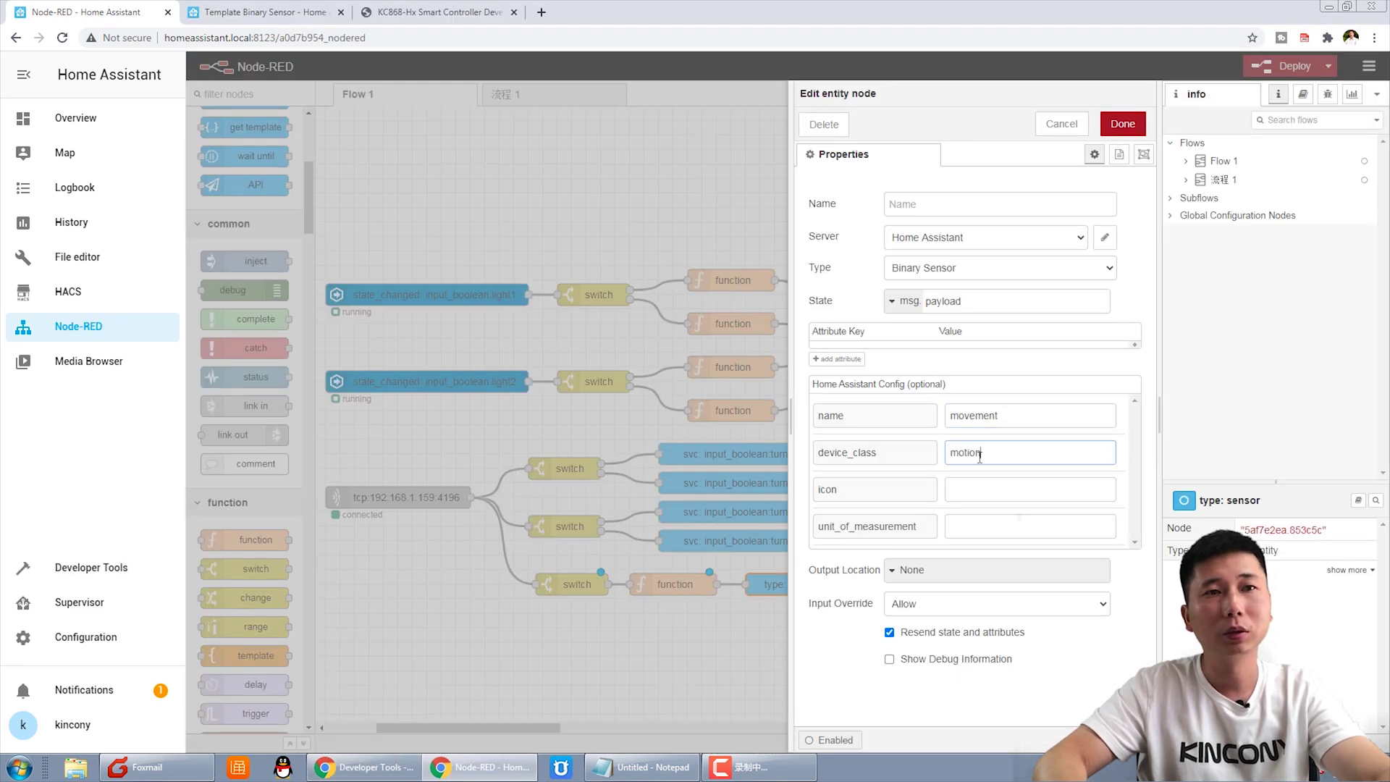
left_click(1123, 125)
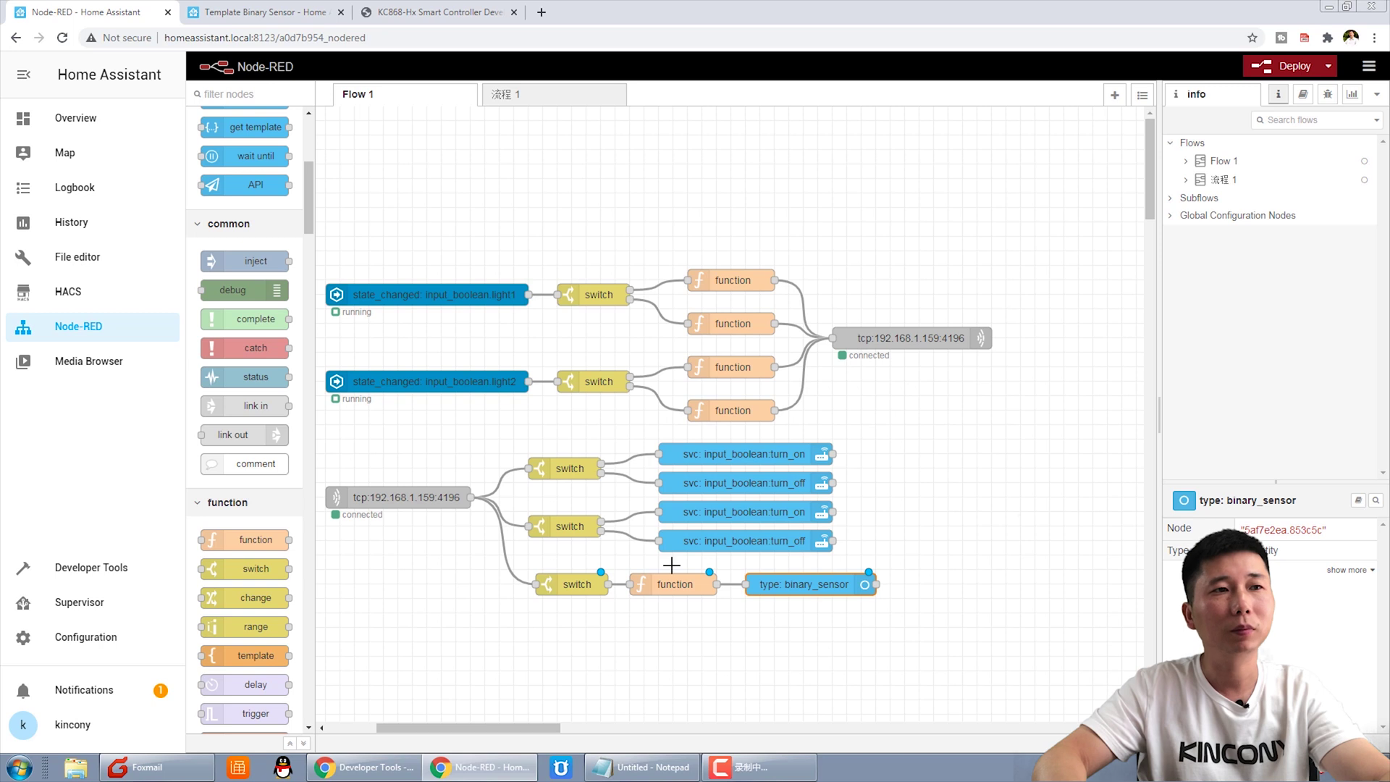
Add a debug node fed by the tcp input, deploy the flow, and restore the window beside Overview.
left_click_drag(236, 291, 616, 630)
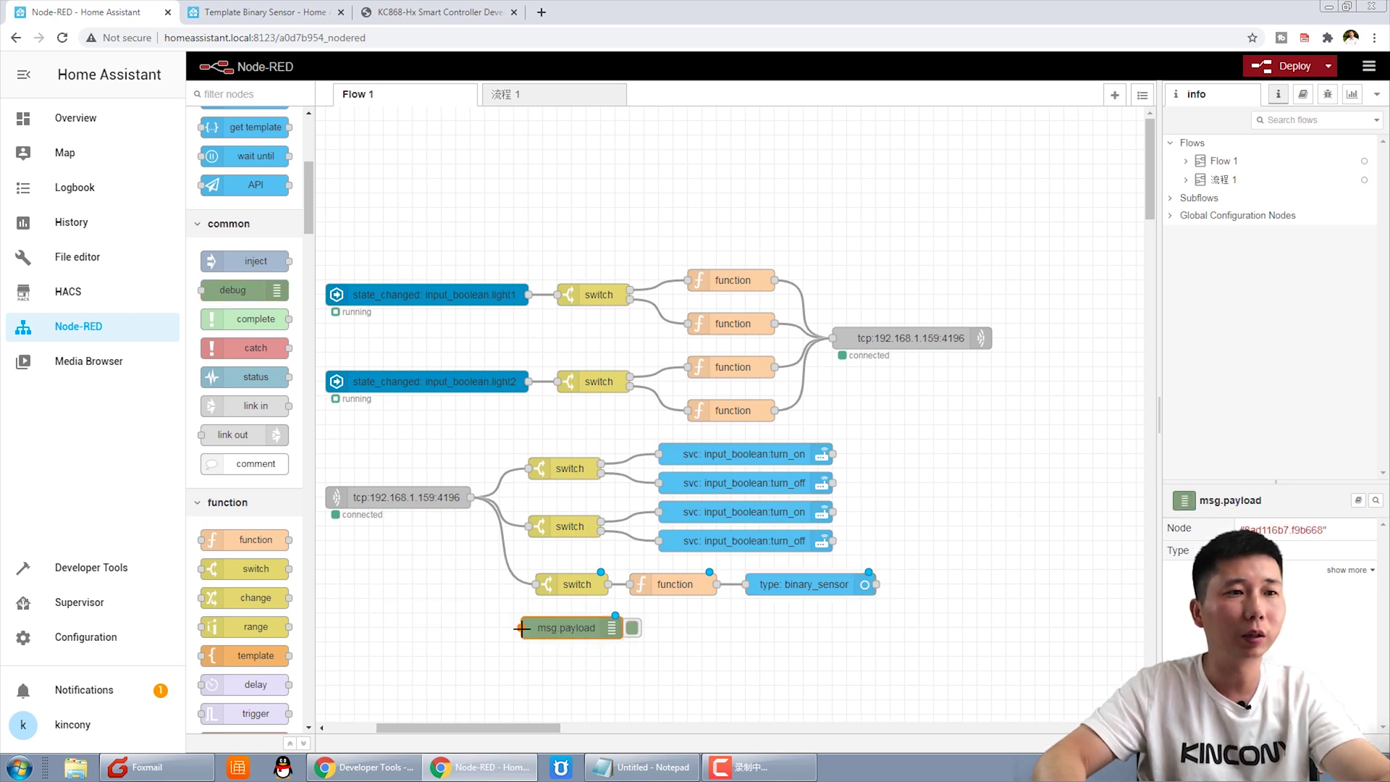
left_click_drag(520, 628, 471, 497)
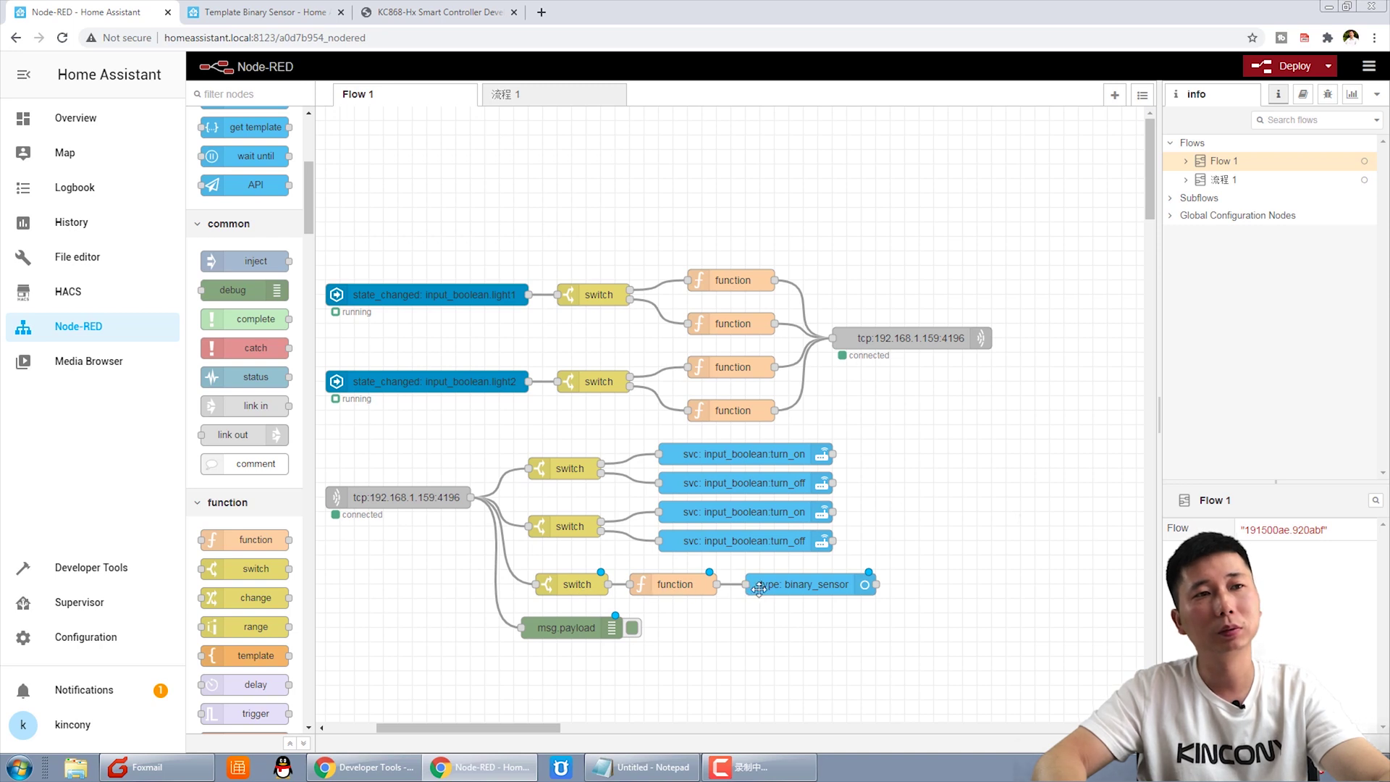
left_click(1289, 66)
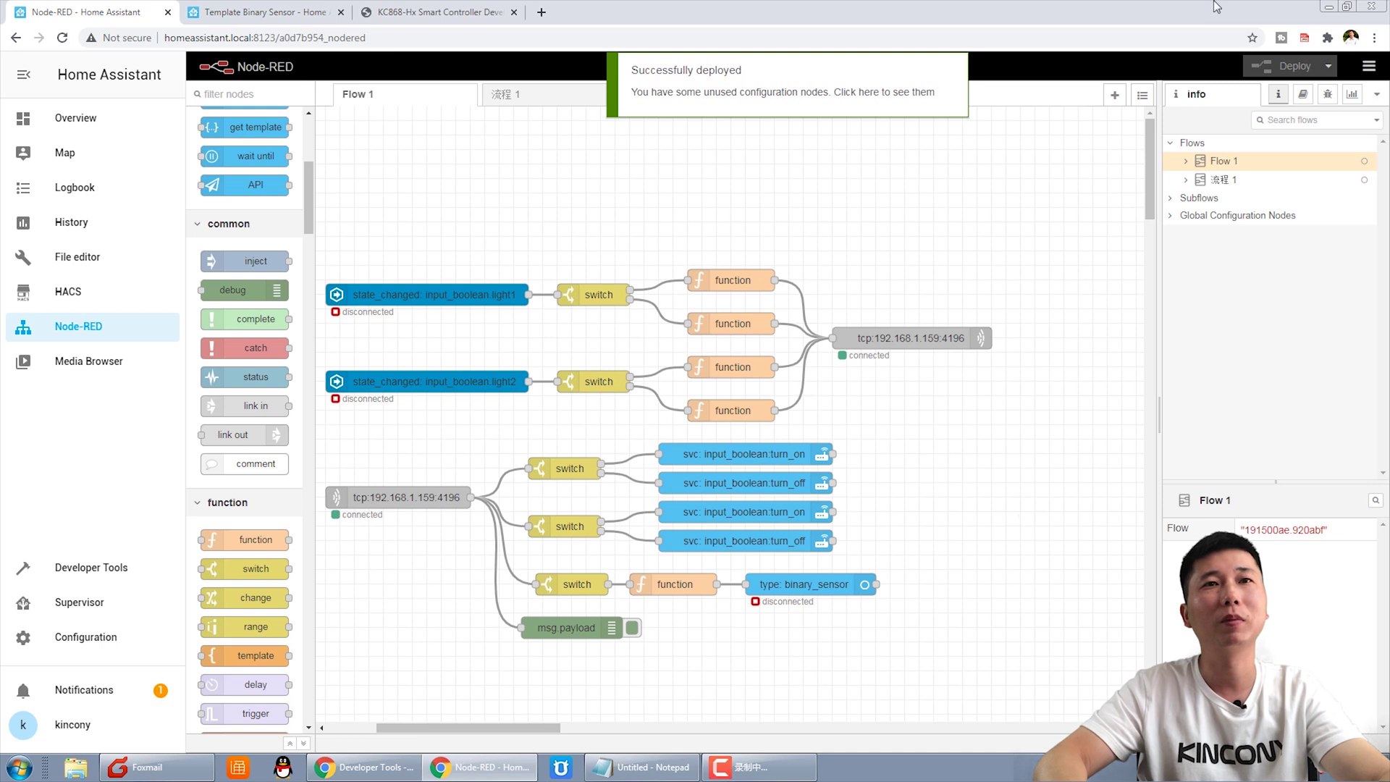
double_click(1216, 7)
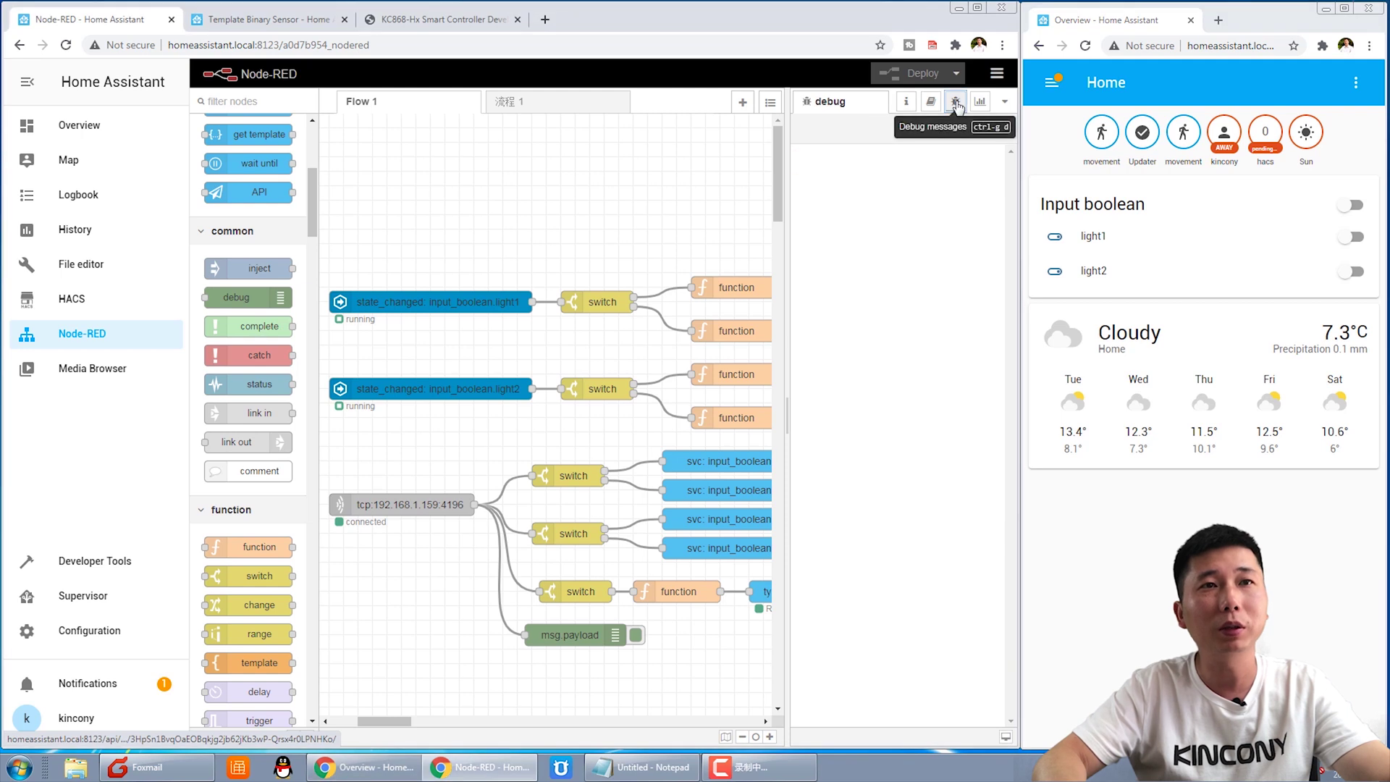
Watch the debug panel log four RELAY-ALARM-1,OK messages while the movement sensor reads true.
left_click_drag(405, 722, 418, 738)
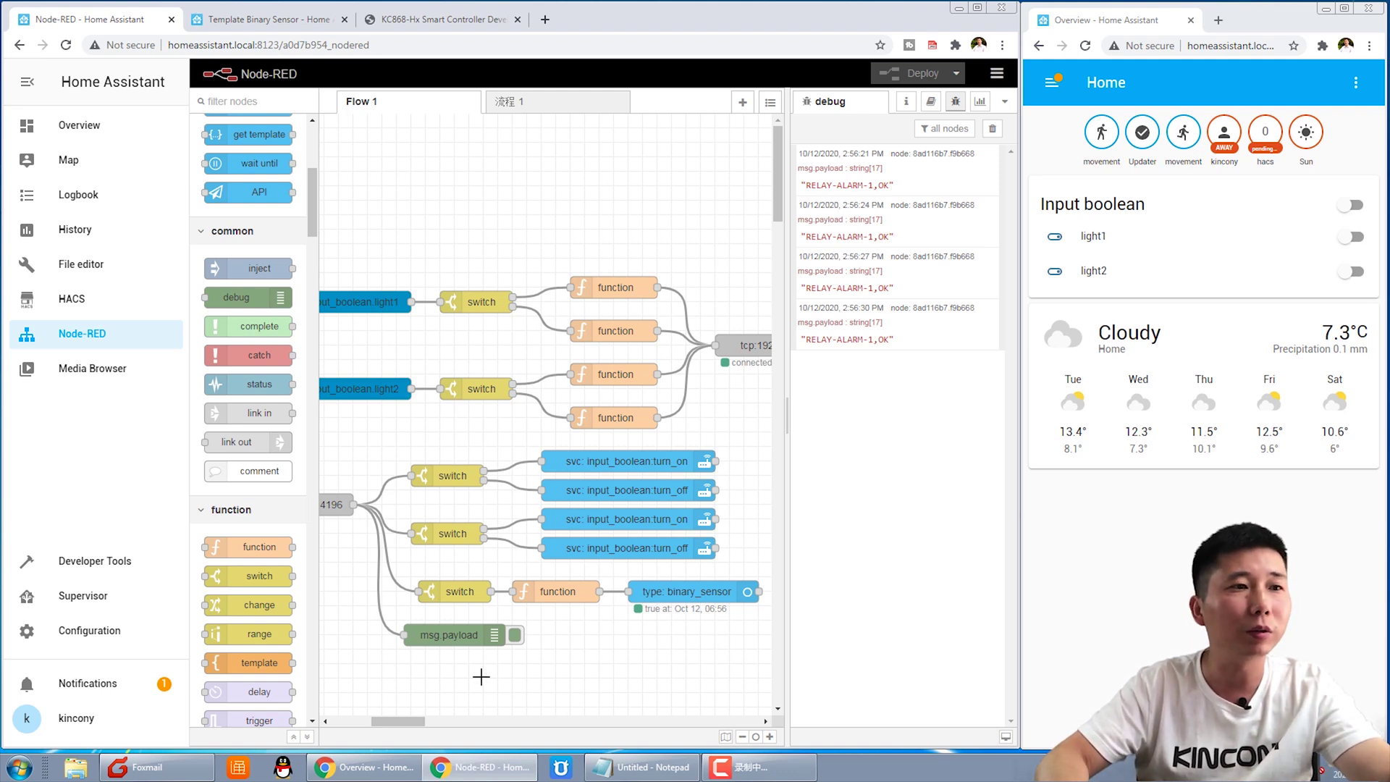
Move the msg.payload debug node left and place two inject nodes beneath it.
left_click_drag(391, 733, 385, 732)
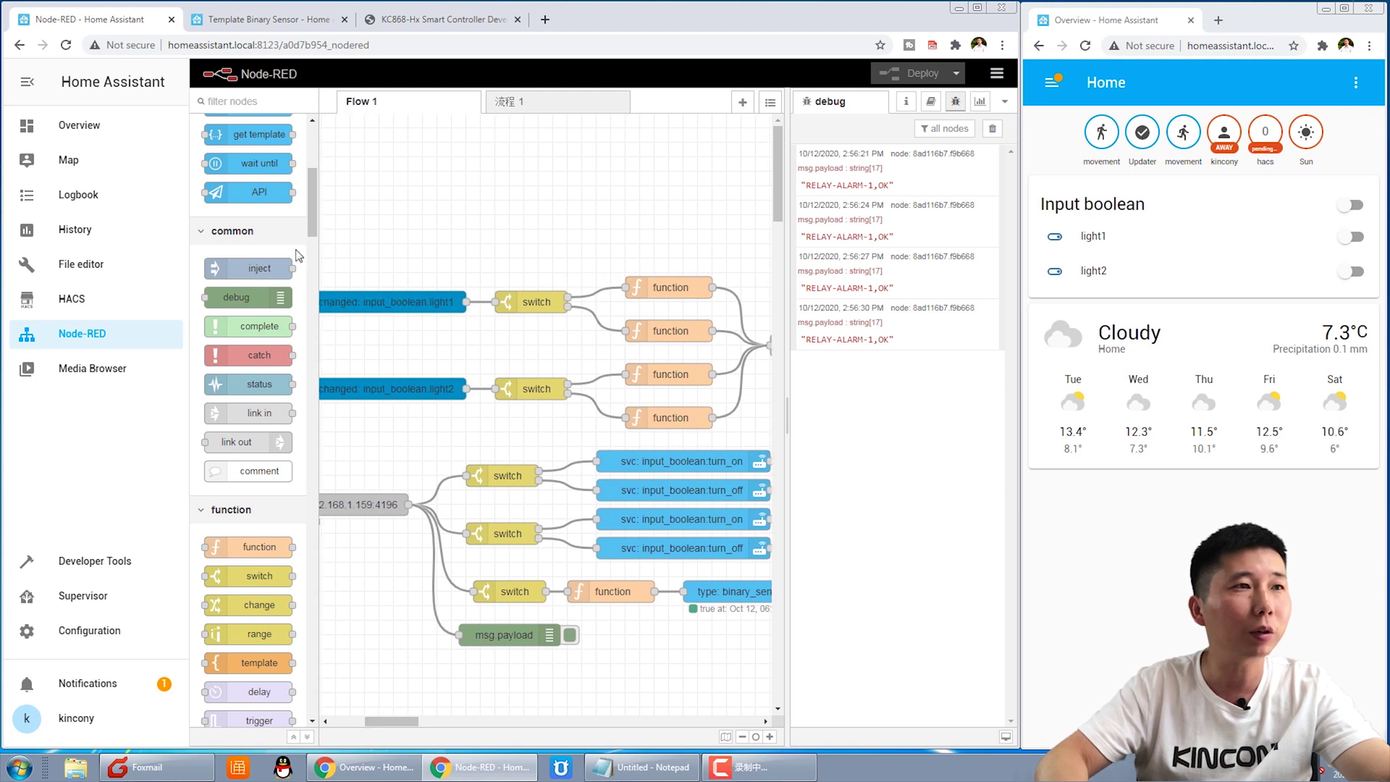
scroll(650, 492, "down", 3)
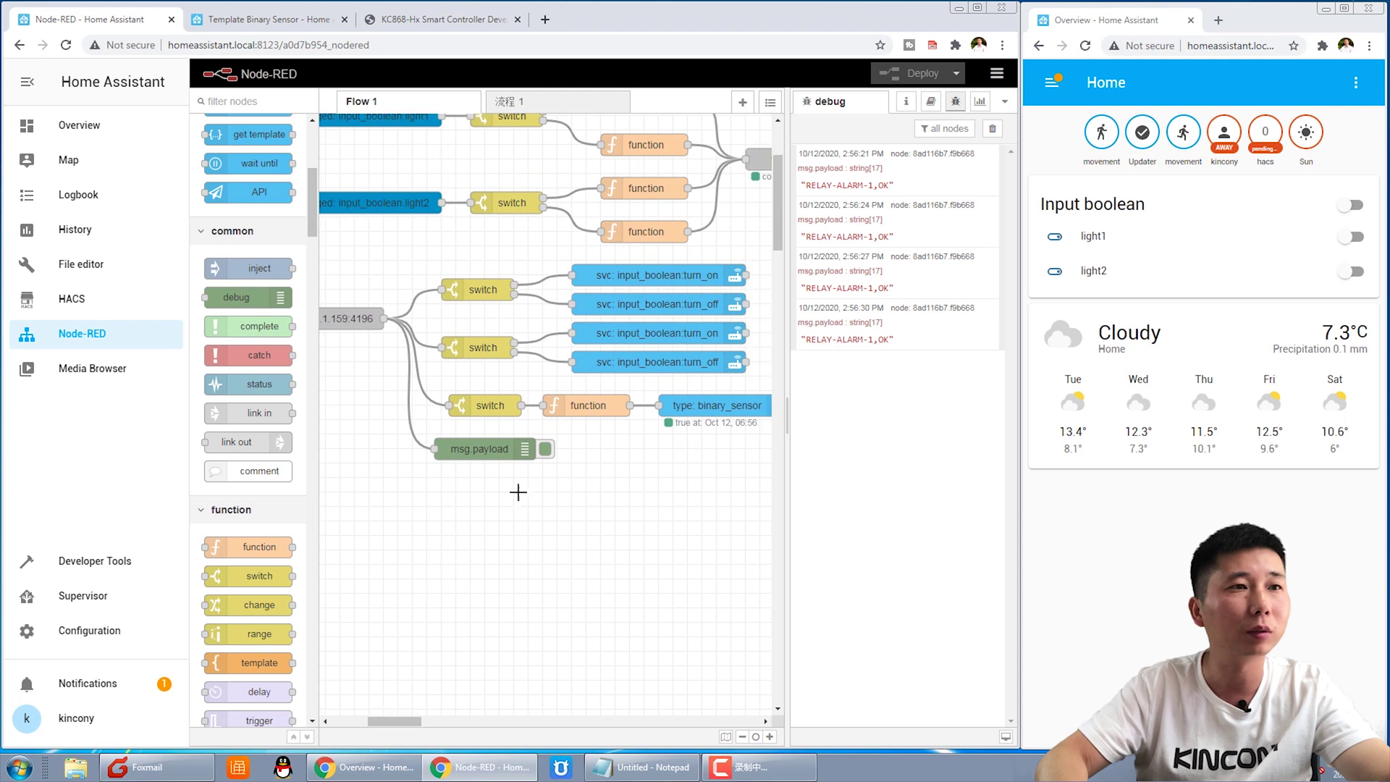
left_click_drag(492, 453, 384, 451)
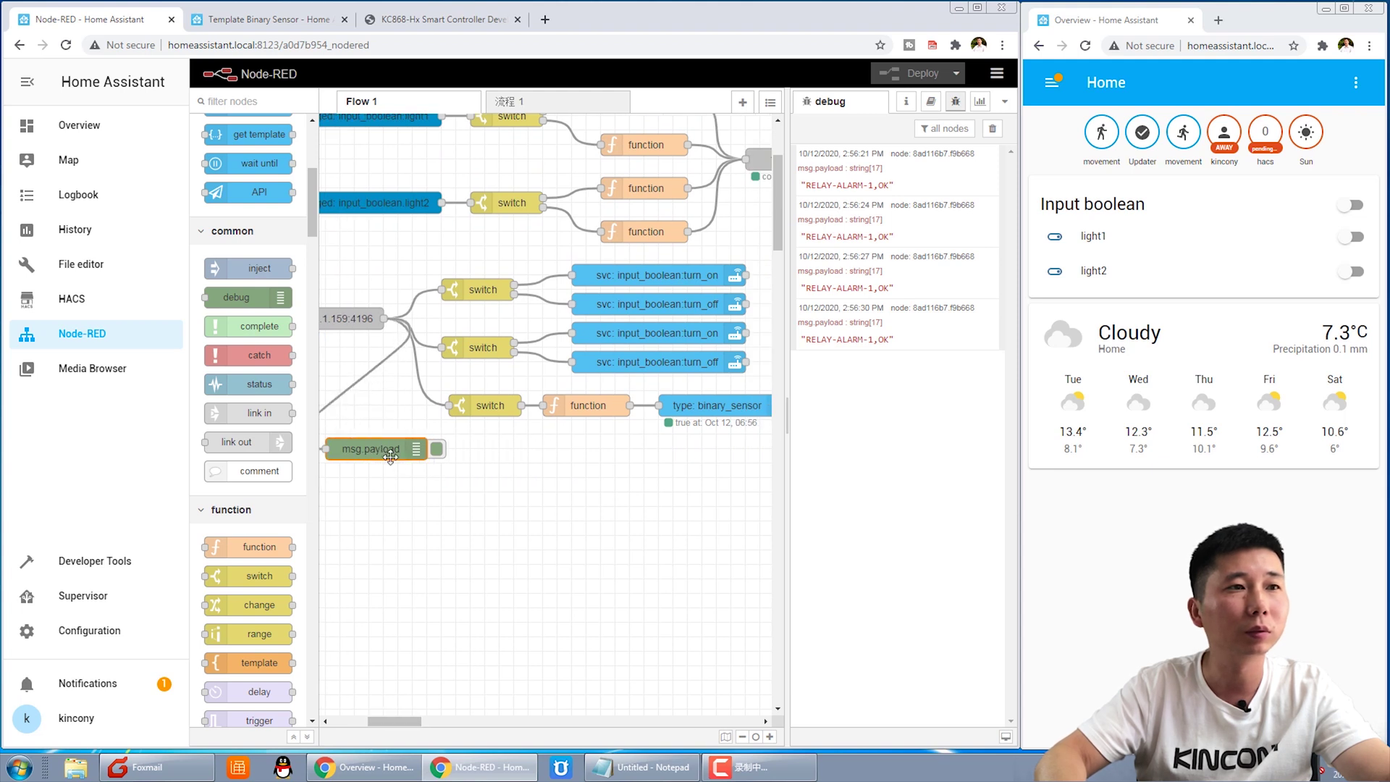
left_click_drag(260, 269, 613, 467)
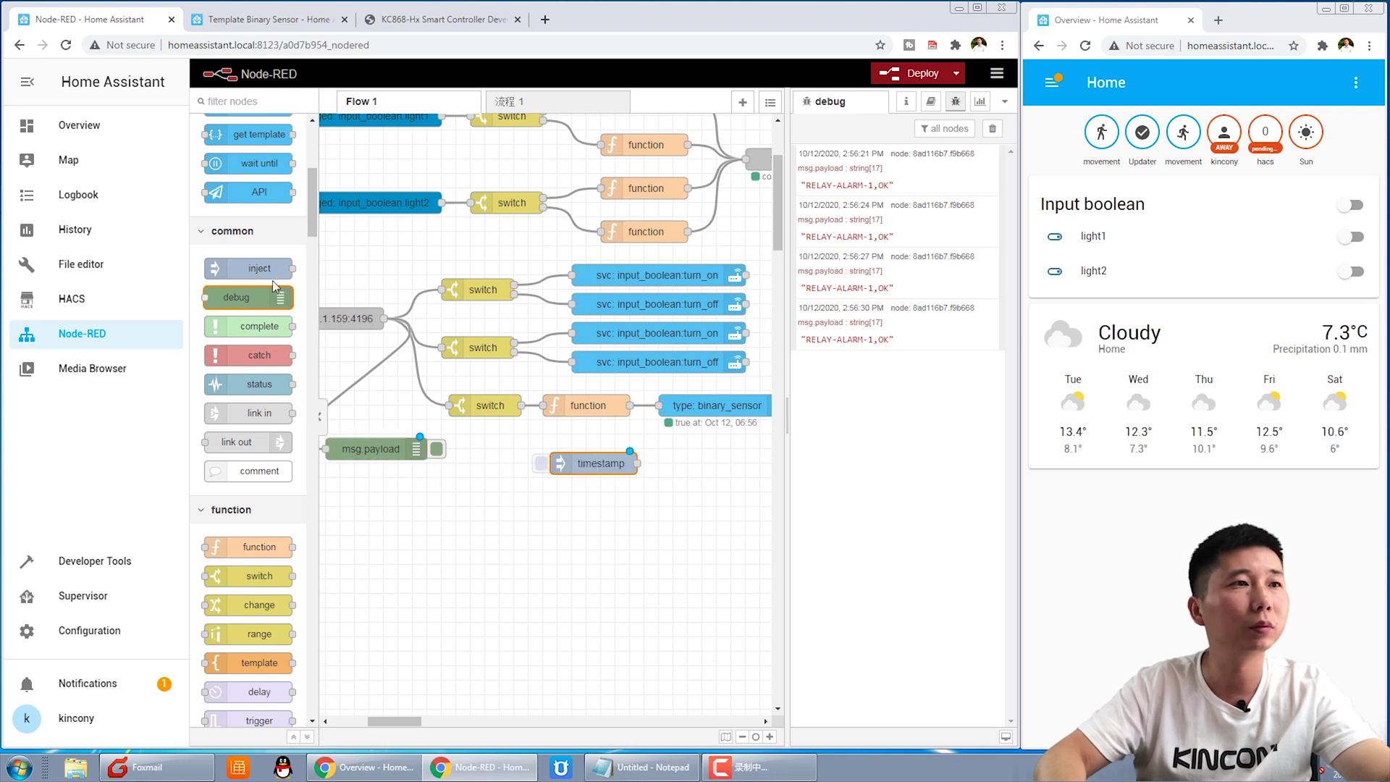
left_click_drag(274, 274, 612, 509)
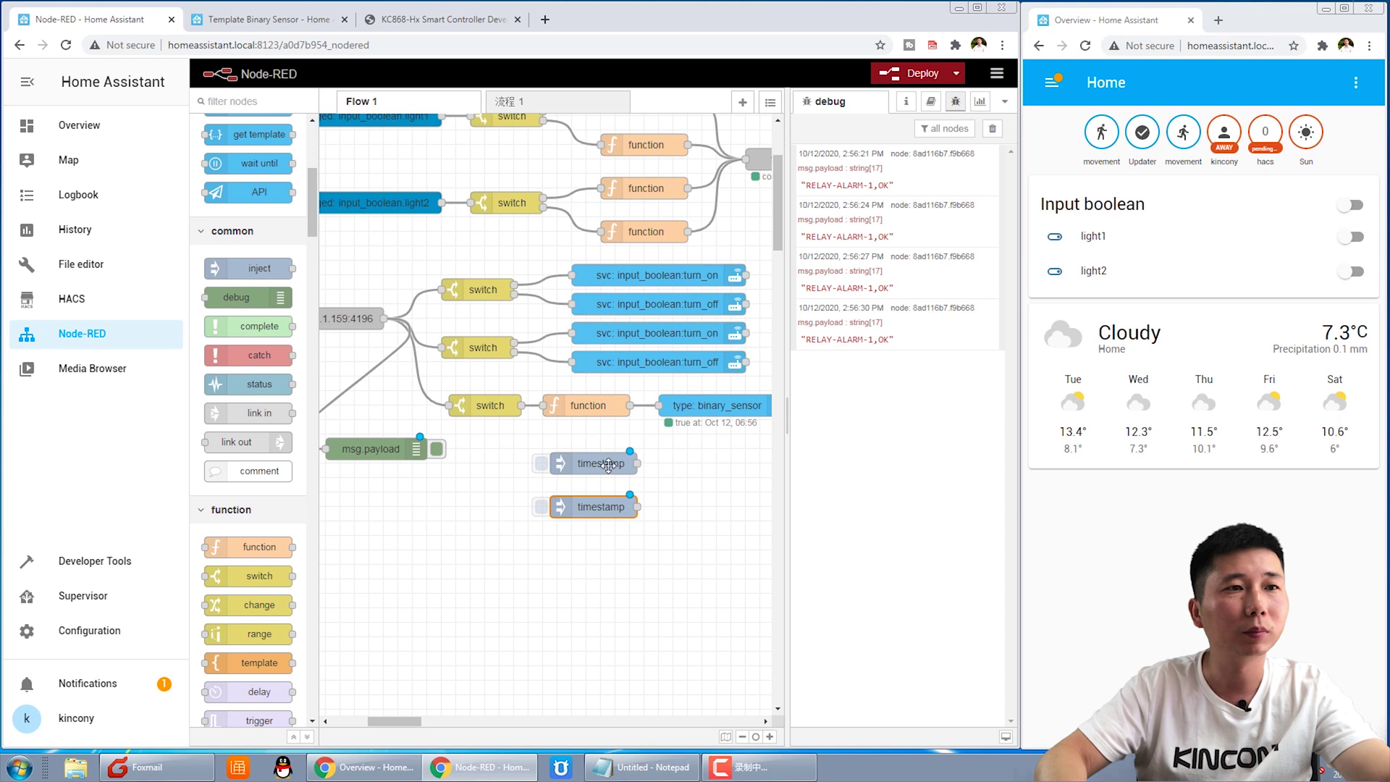
Set the upper inject node's payload to boolean true.
double_click(608, 465)
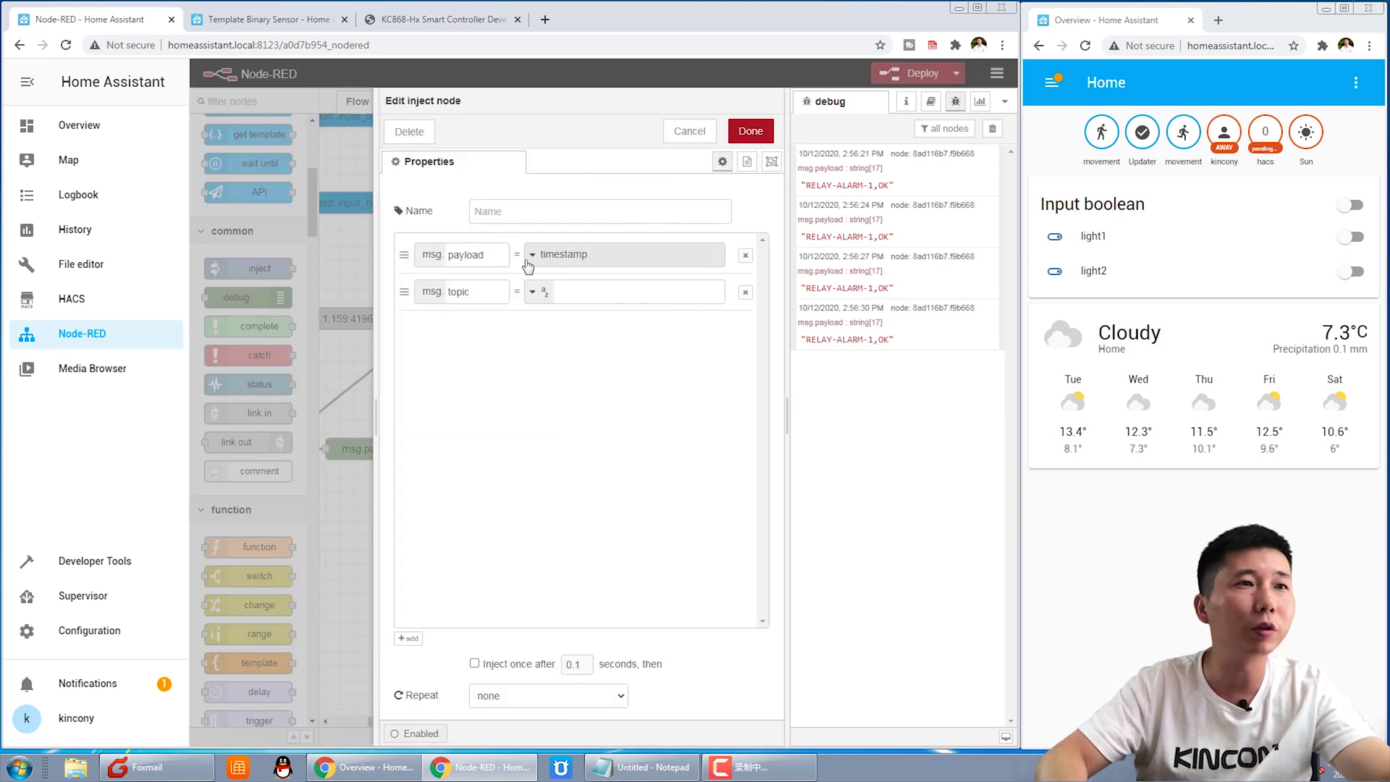
left_click(528, 265)
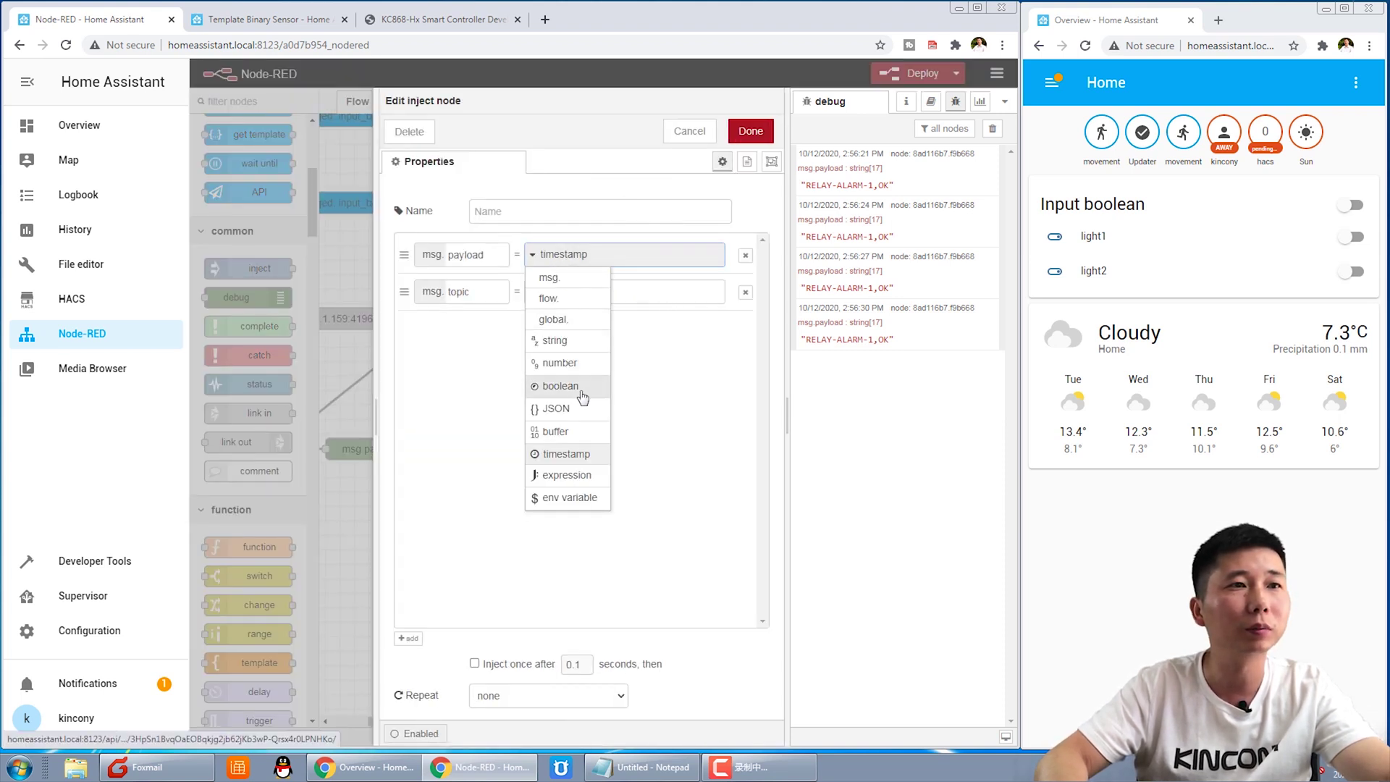
left_click(583, 387)
left_click(751, 131)
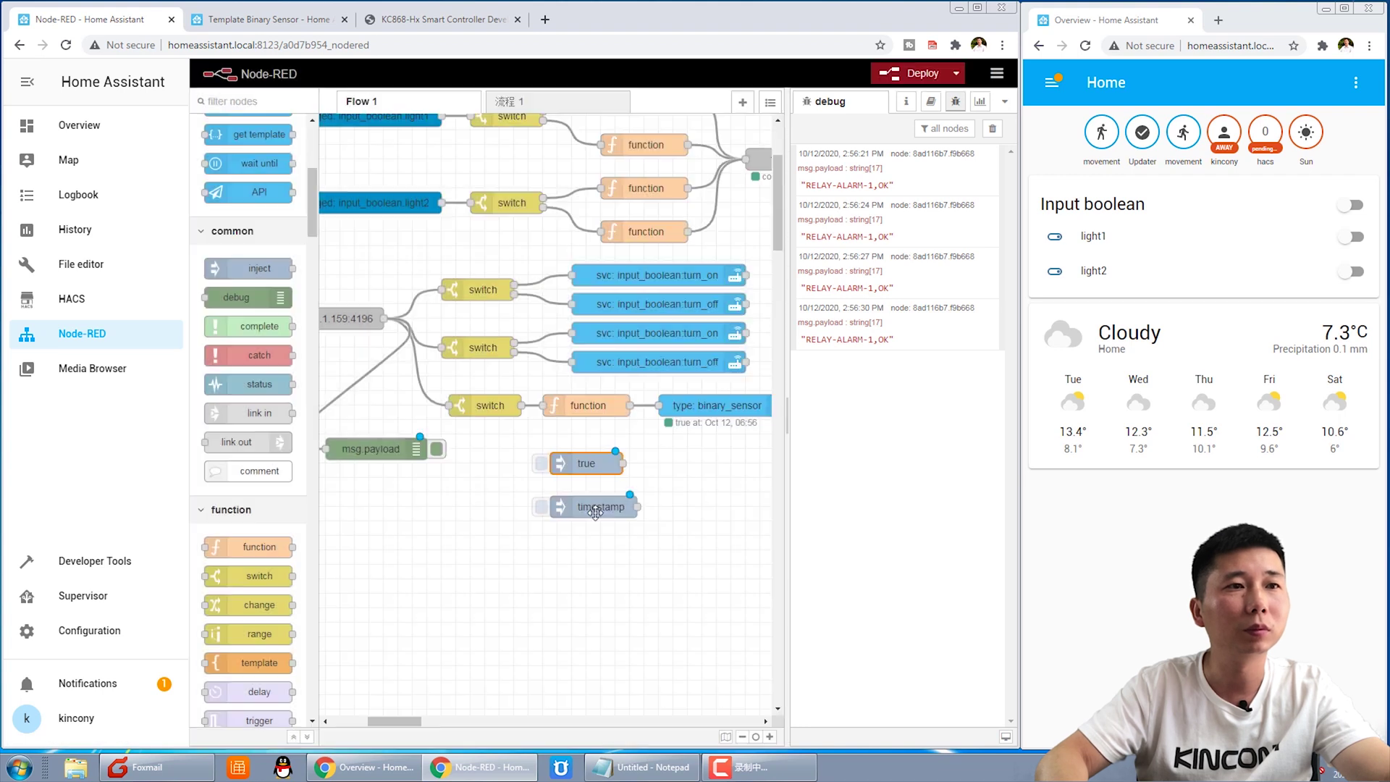
Set the lower inject node's payload to boolean false, and wire the true node into binary_sensor.
double_click(595, 511)
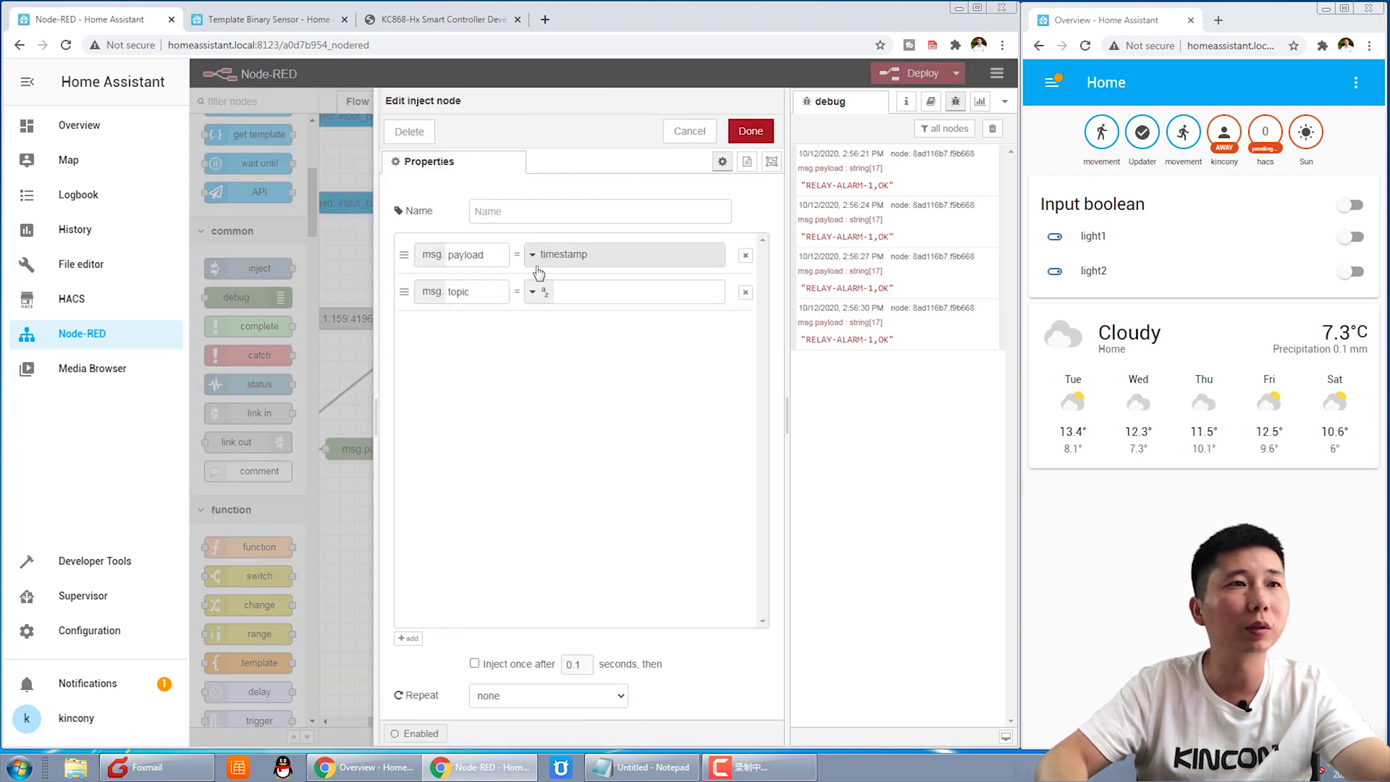
left_click(559, 260)
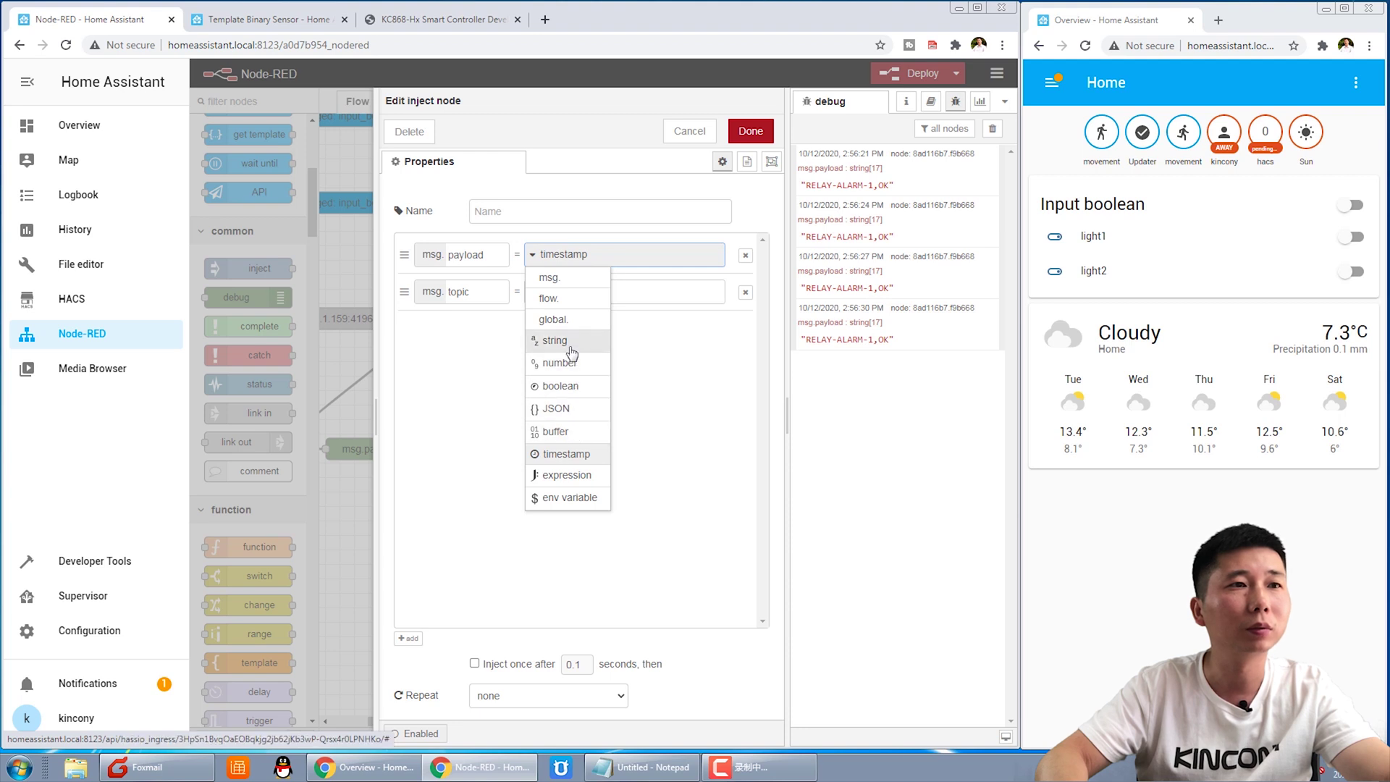
left_click(572, 386)
left_click(641, 257)
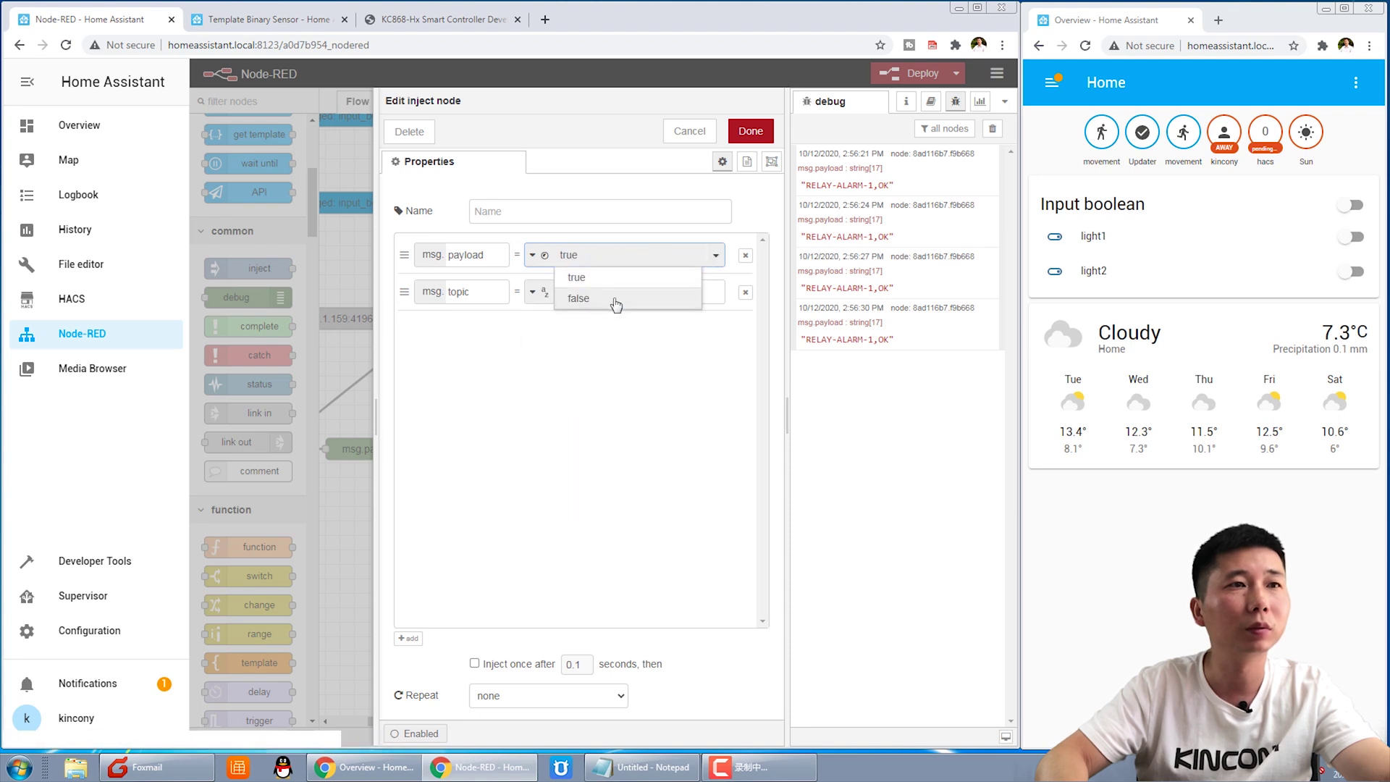
left_click(615, 301)
left_click(751, 131)
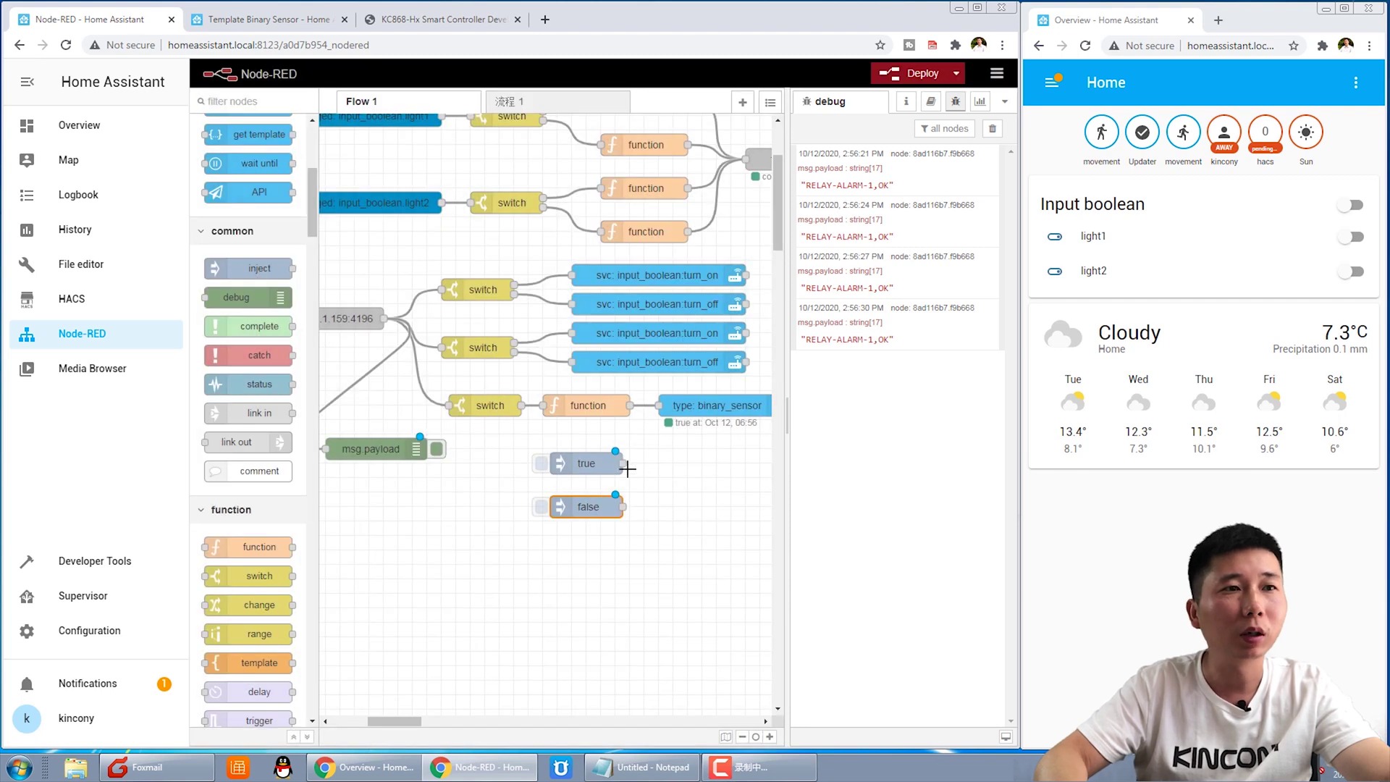
left_click_drag(622, 464, 658, 406)
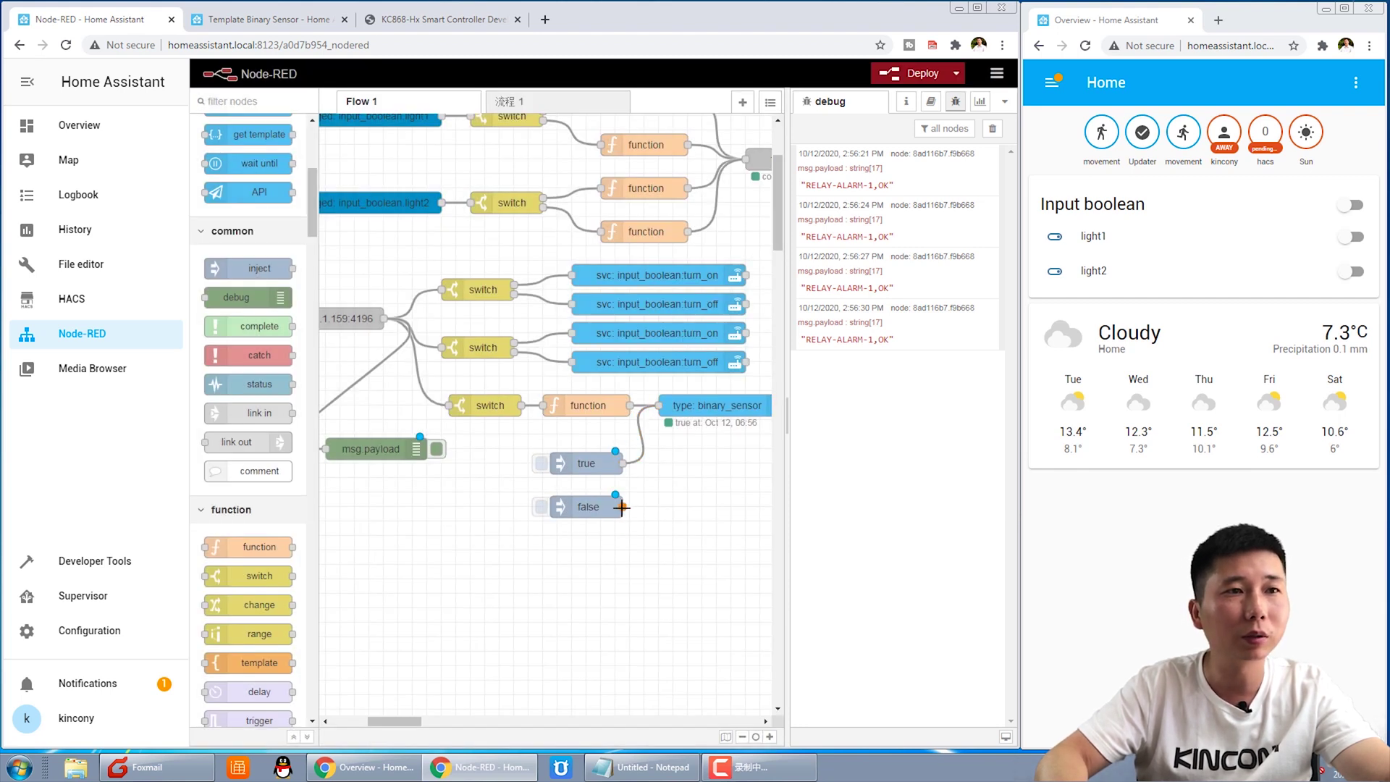
Wire the false inject node into binary_sensor, deploy, then inject false and then true to test.
left_click_drag(621, 507, 658, 406)
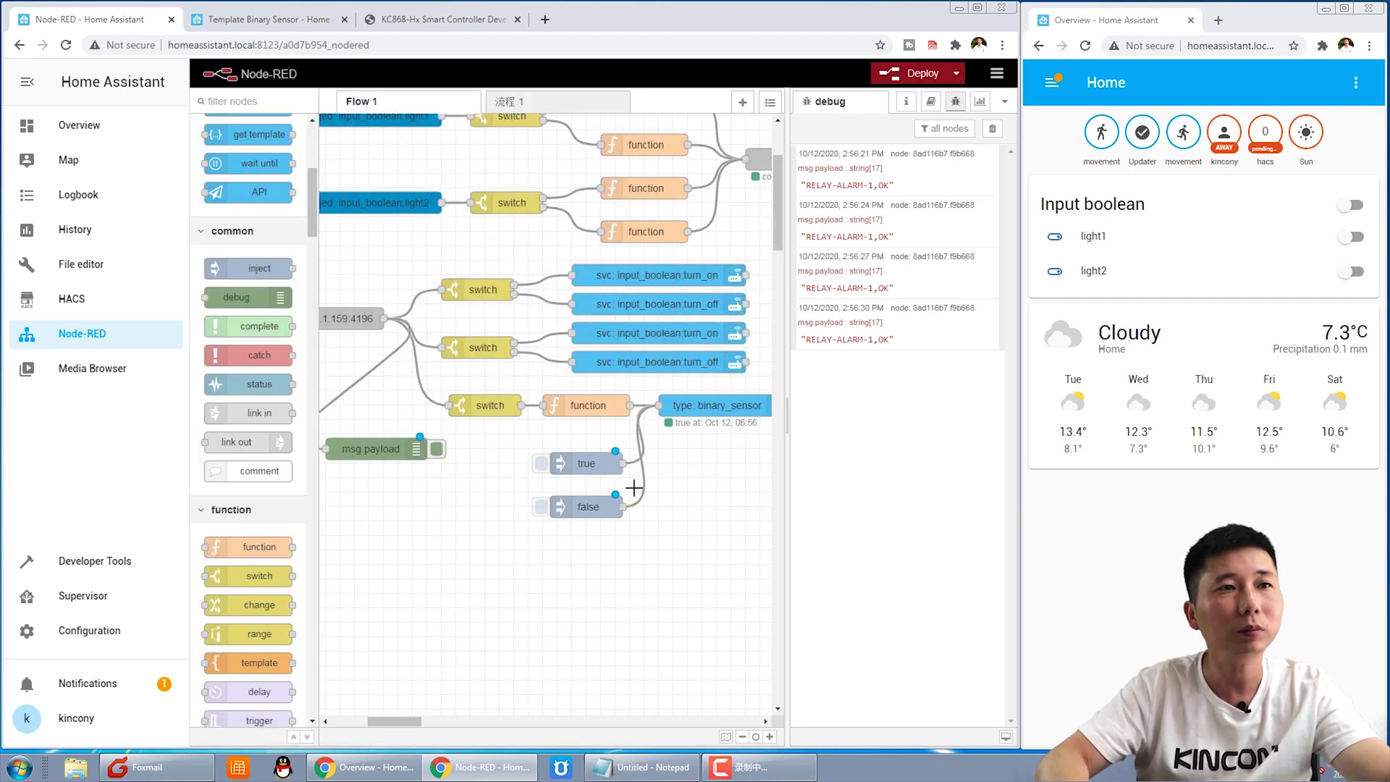
left_click(916, 76)
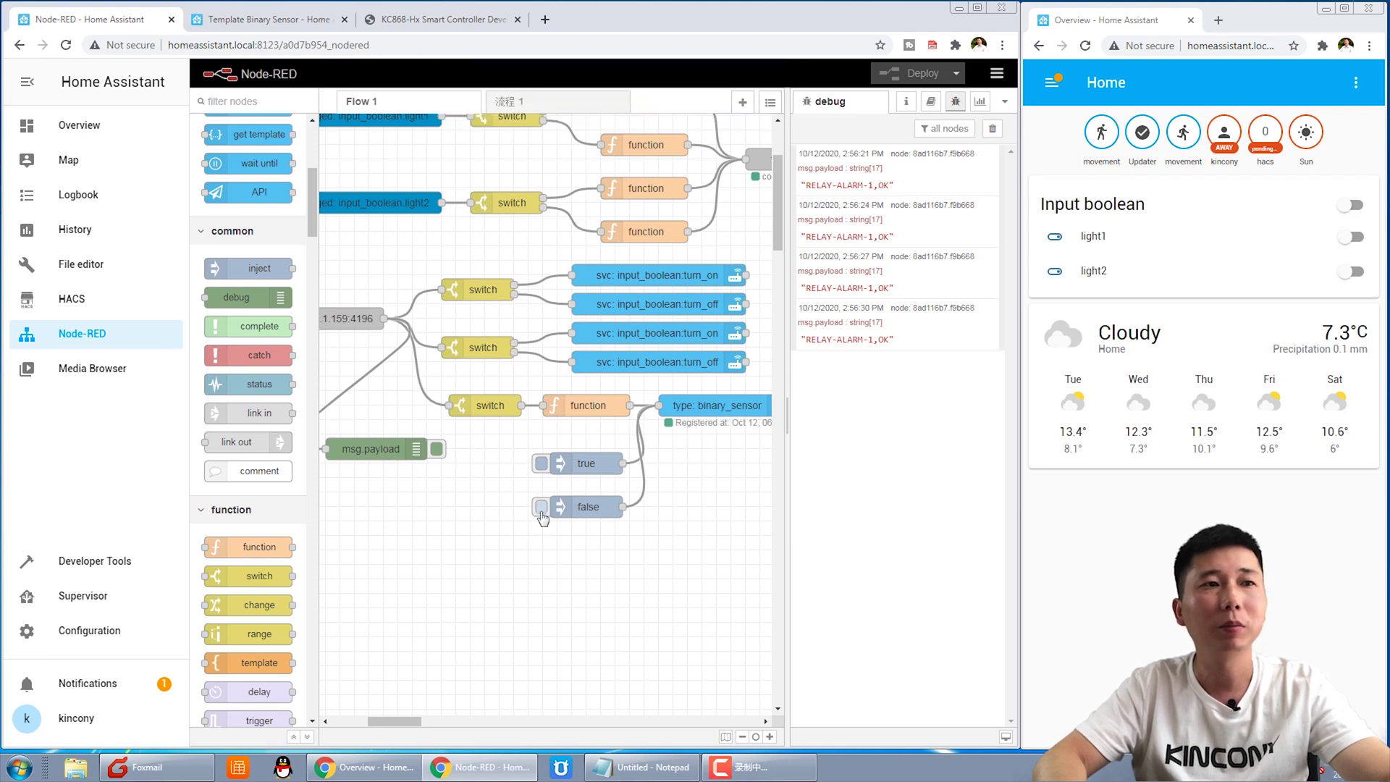
left_click(541, 506)
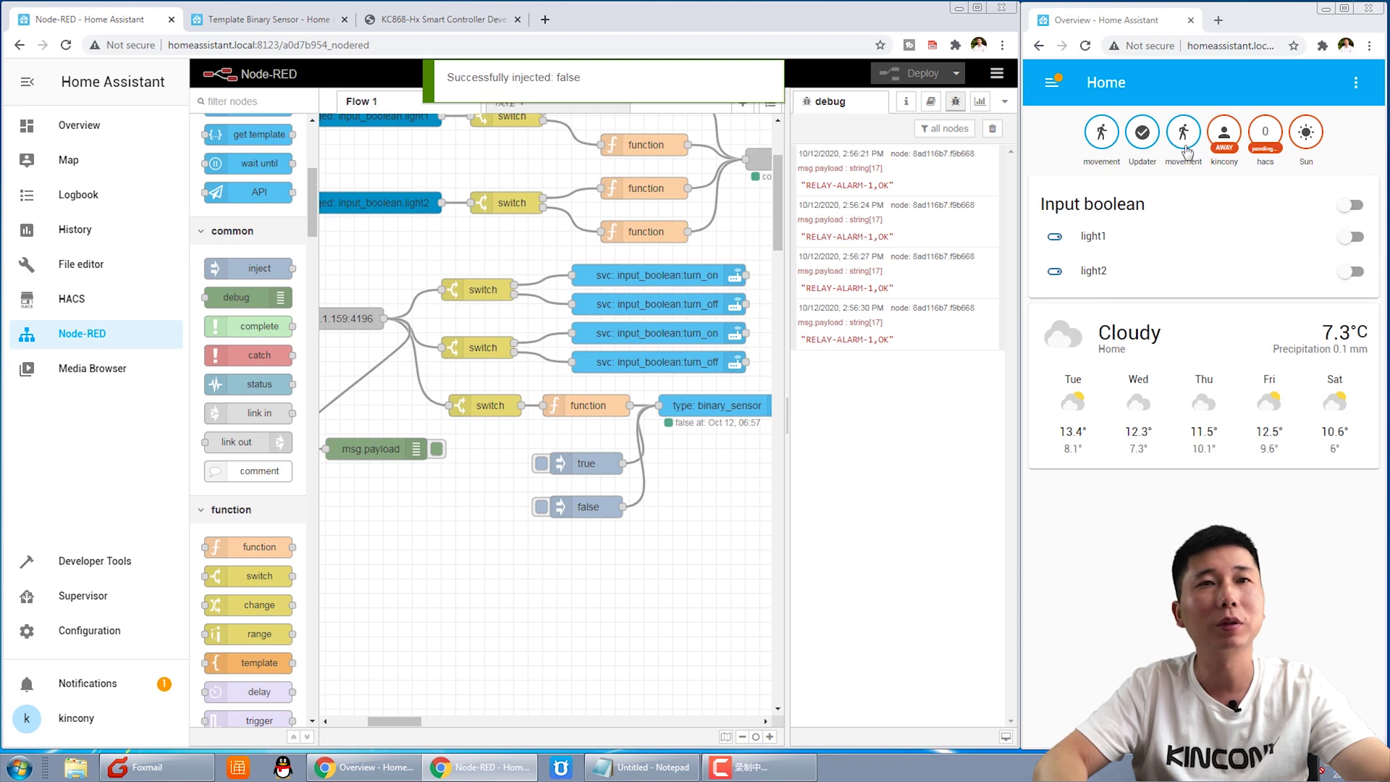
left_click(540, 467)
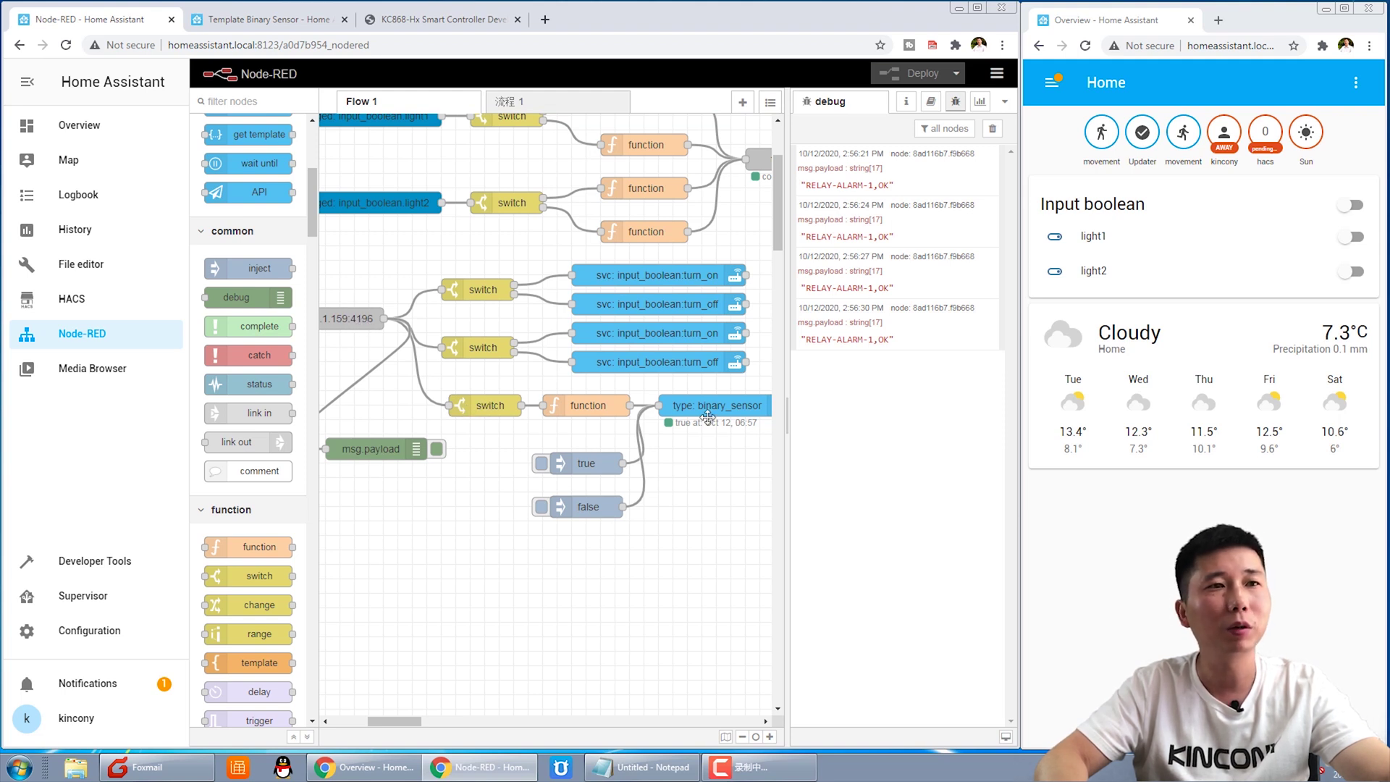
left_click_drag(394, 722, 409, 721)
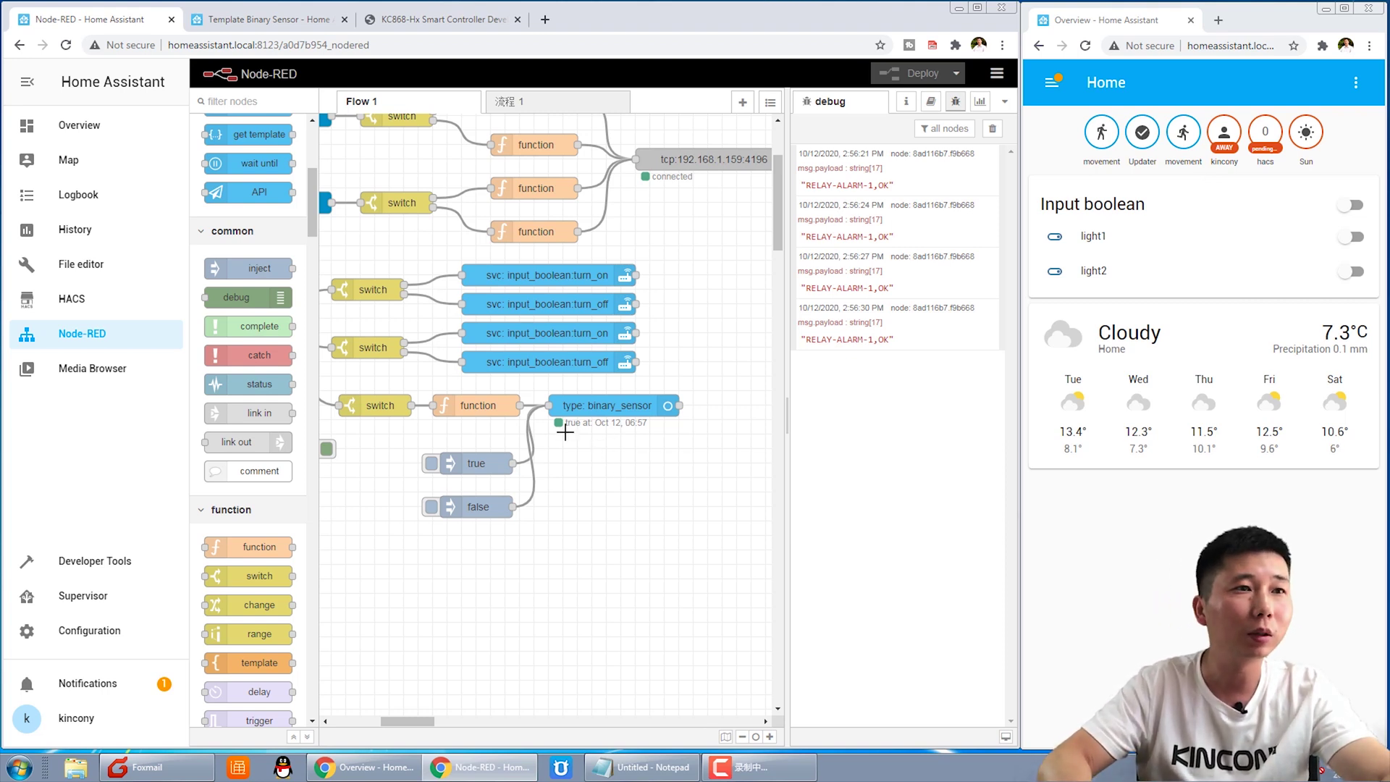
Maximize the editor, wire binary_sensor's output to the top relay function node, and deploy.
left_click_drag(408, 721, 412, 721)
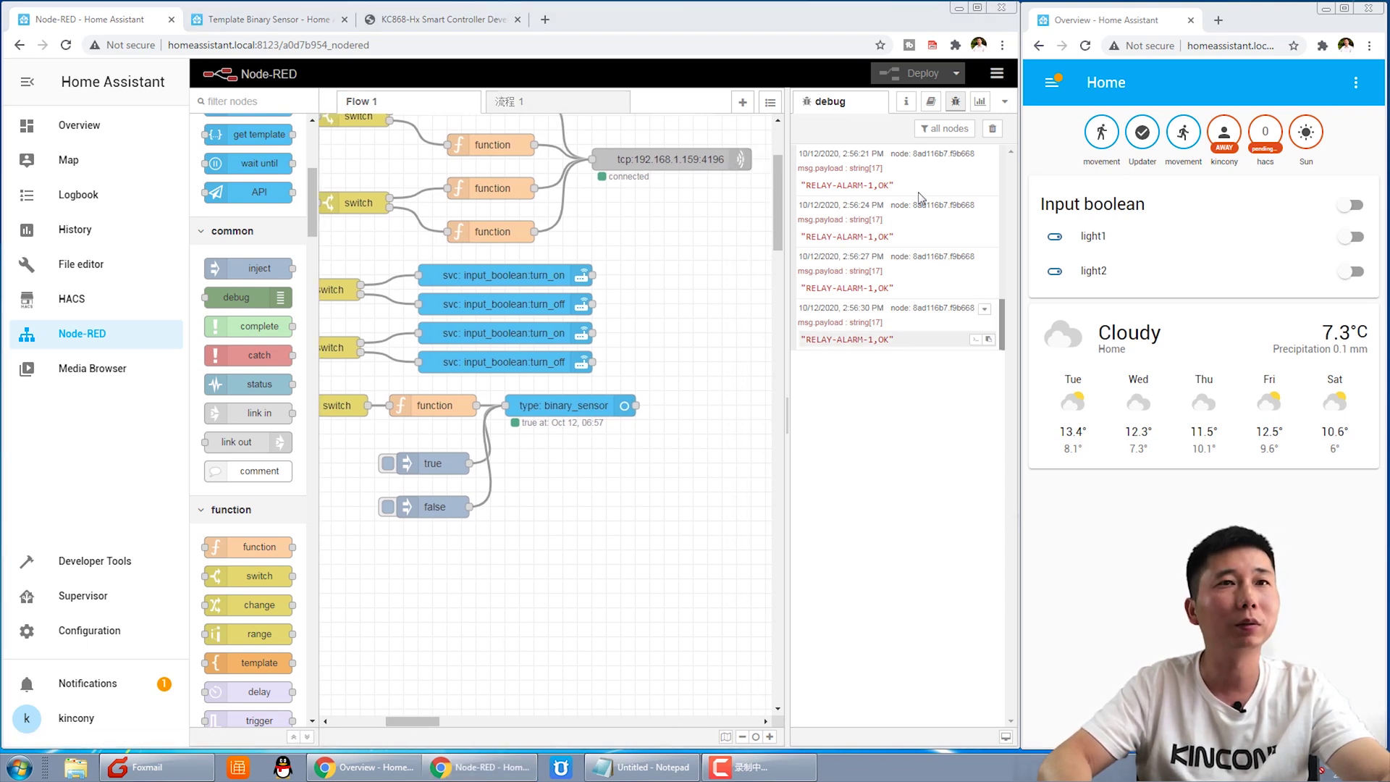
left_click(977, 7)
left_click_drag(578, 211, 767, 519)
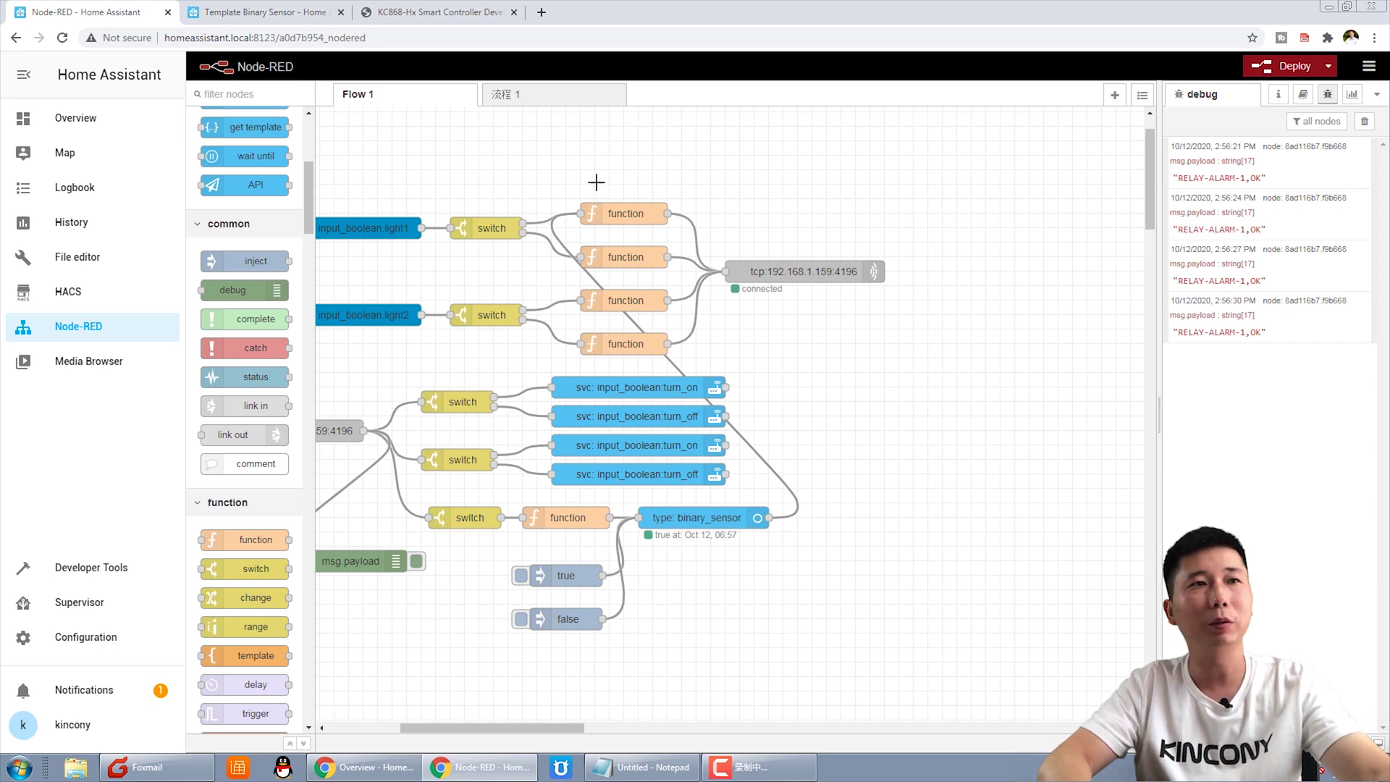
left_click(1288, 66)
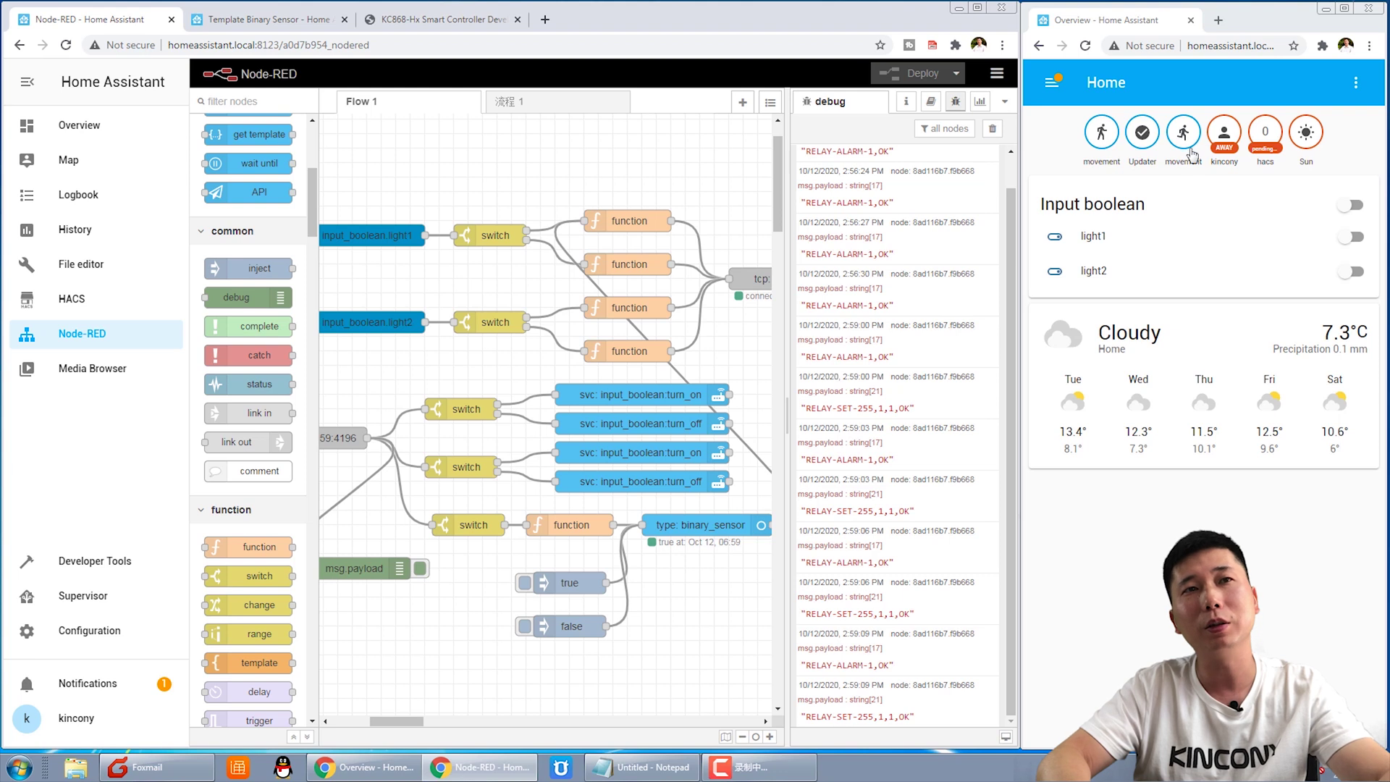
left_click(978, 7)
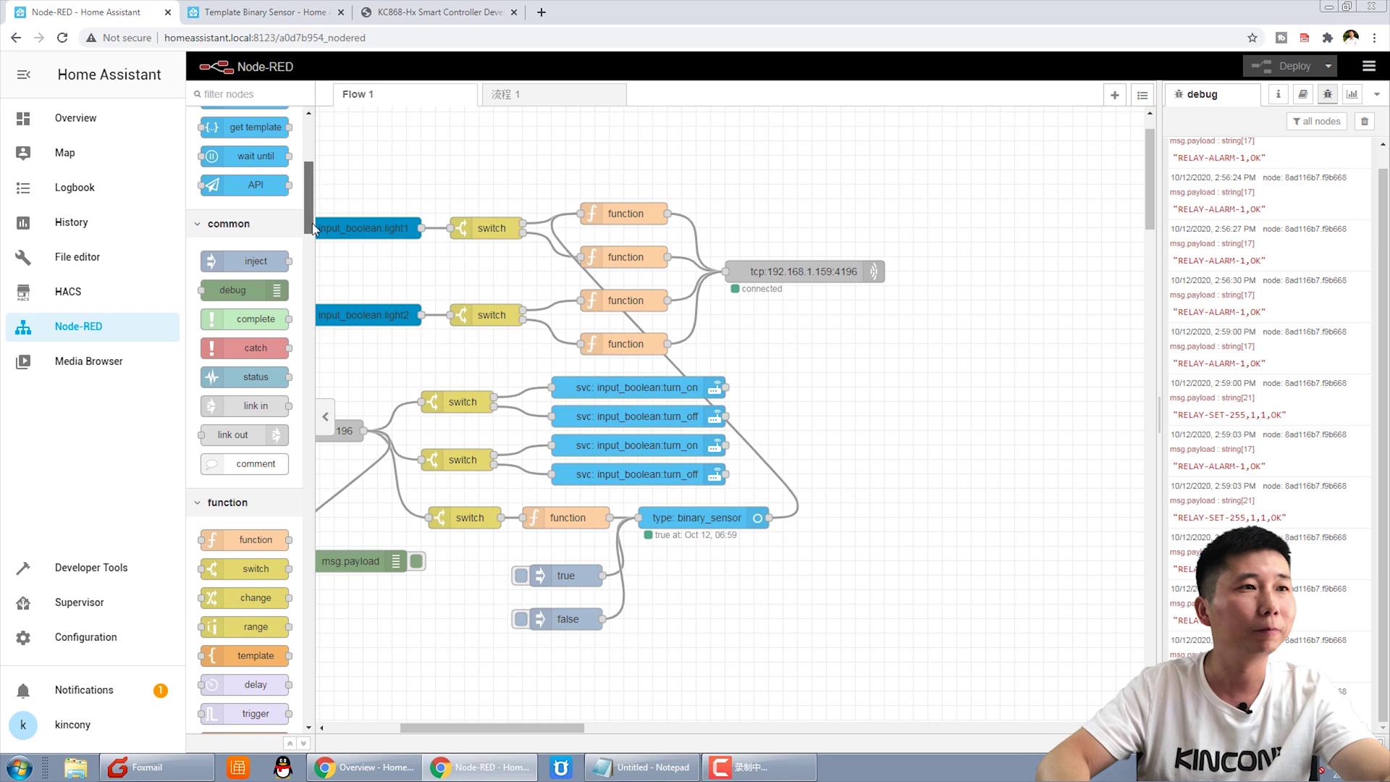
Insert a delay node into the binary_sensor output wire and set it to 3 seconds.
scroll(247, 378, "down", 4)
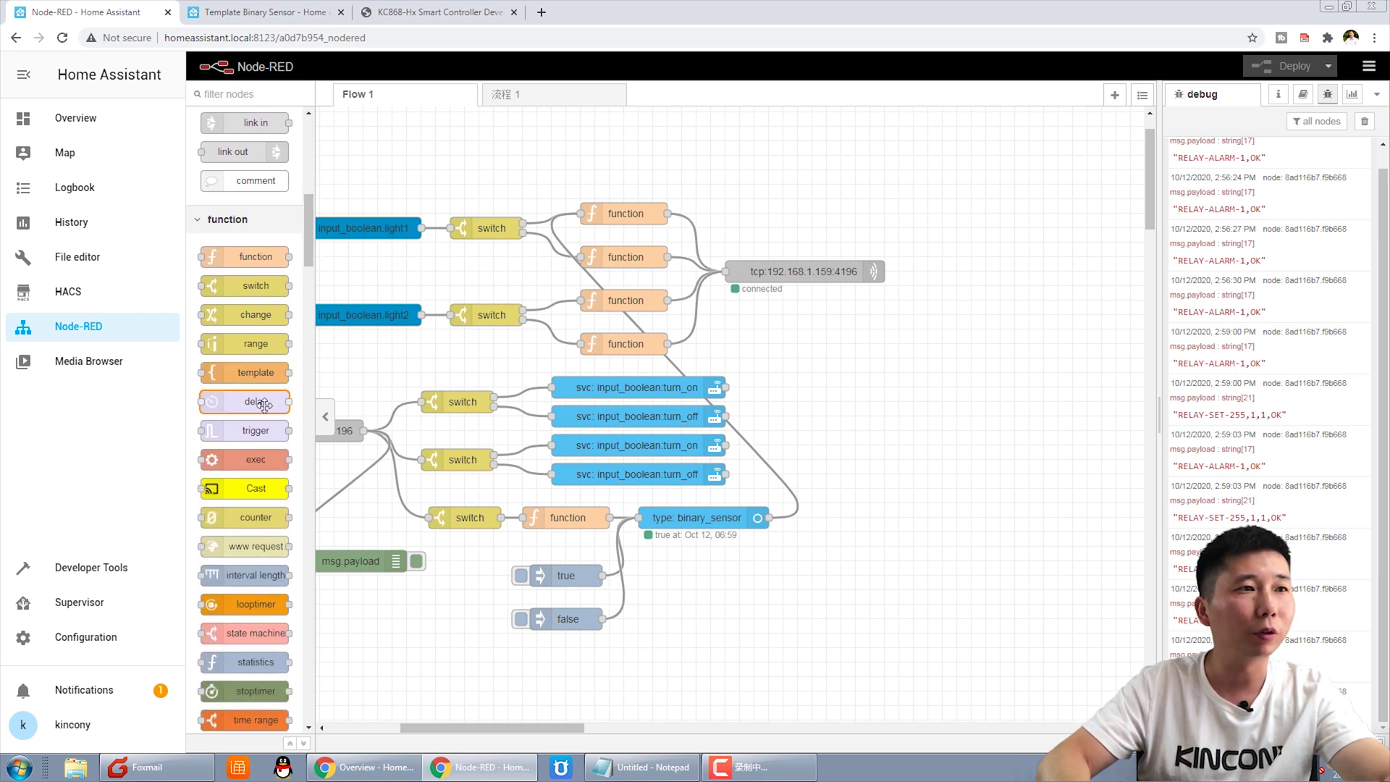
left_click_drag(262, 402, 877, 534)
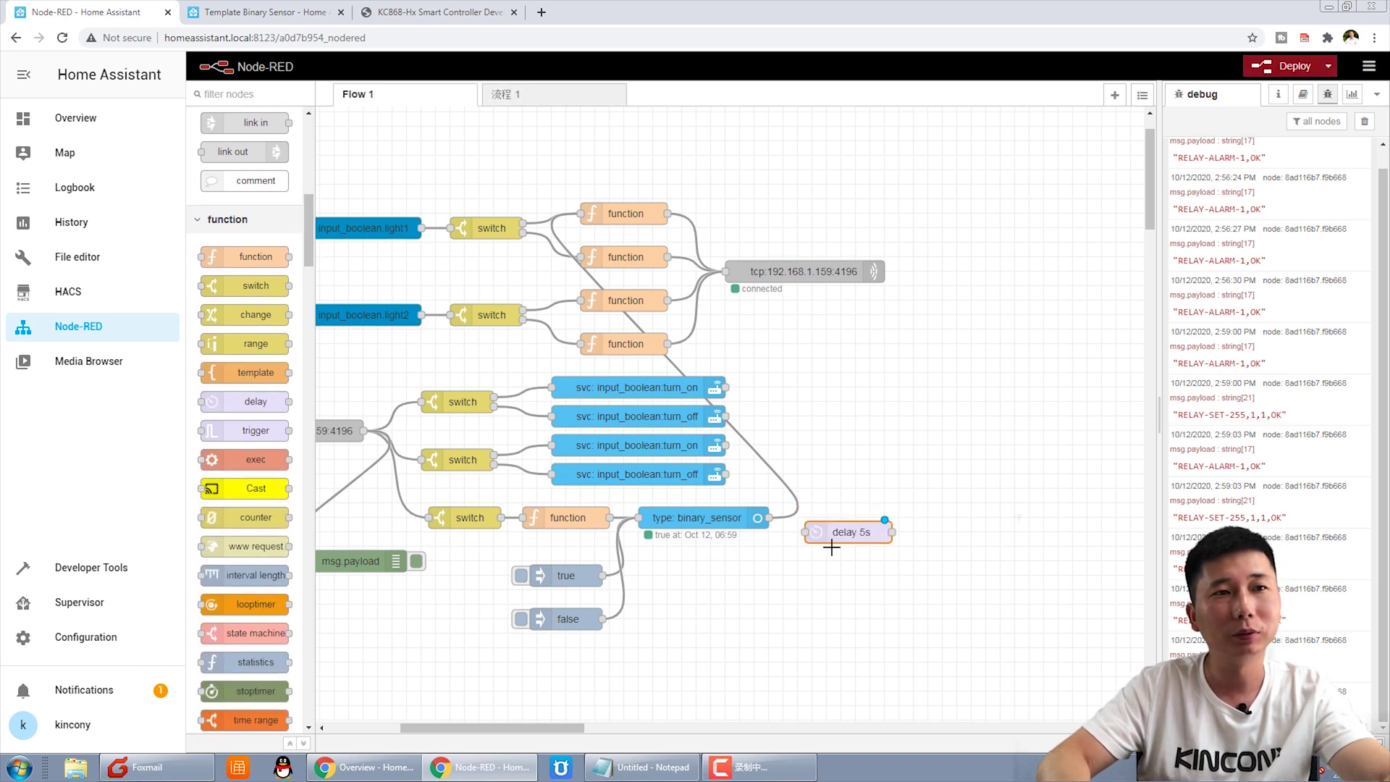
left_click(779, 519)
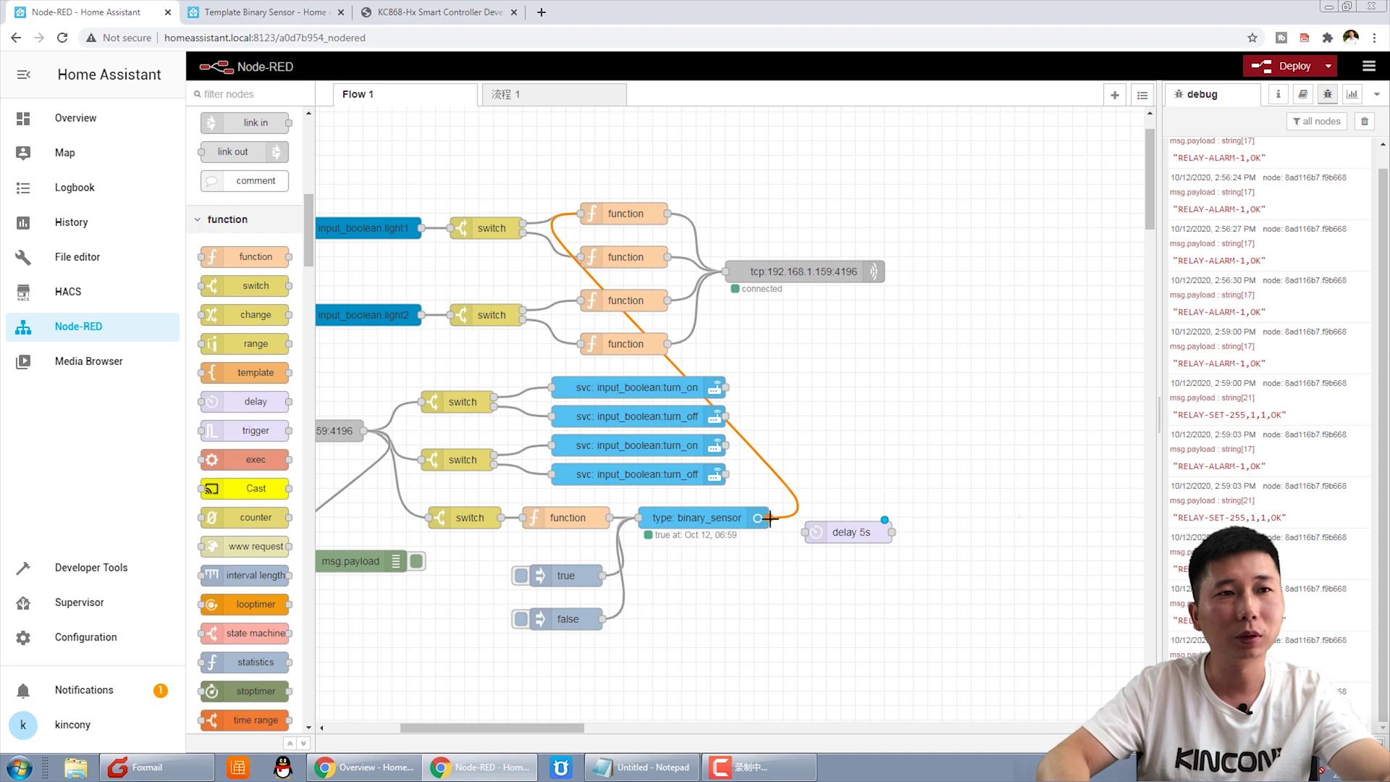
left_click_drag(844, 534, 839, 522)
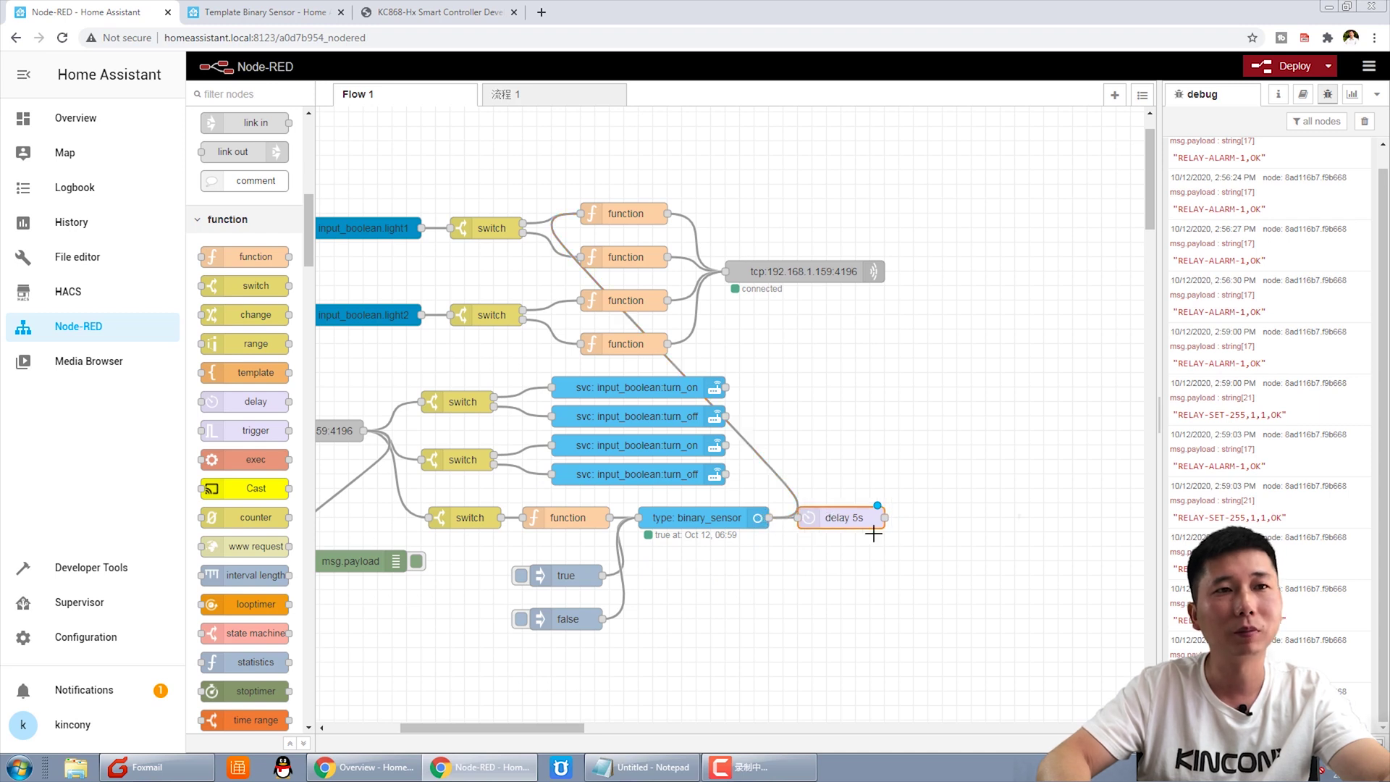
double_click(845, 517)
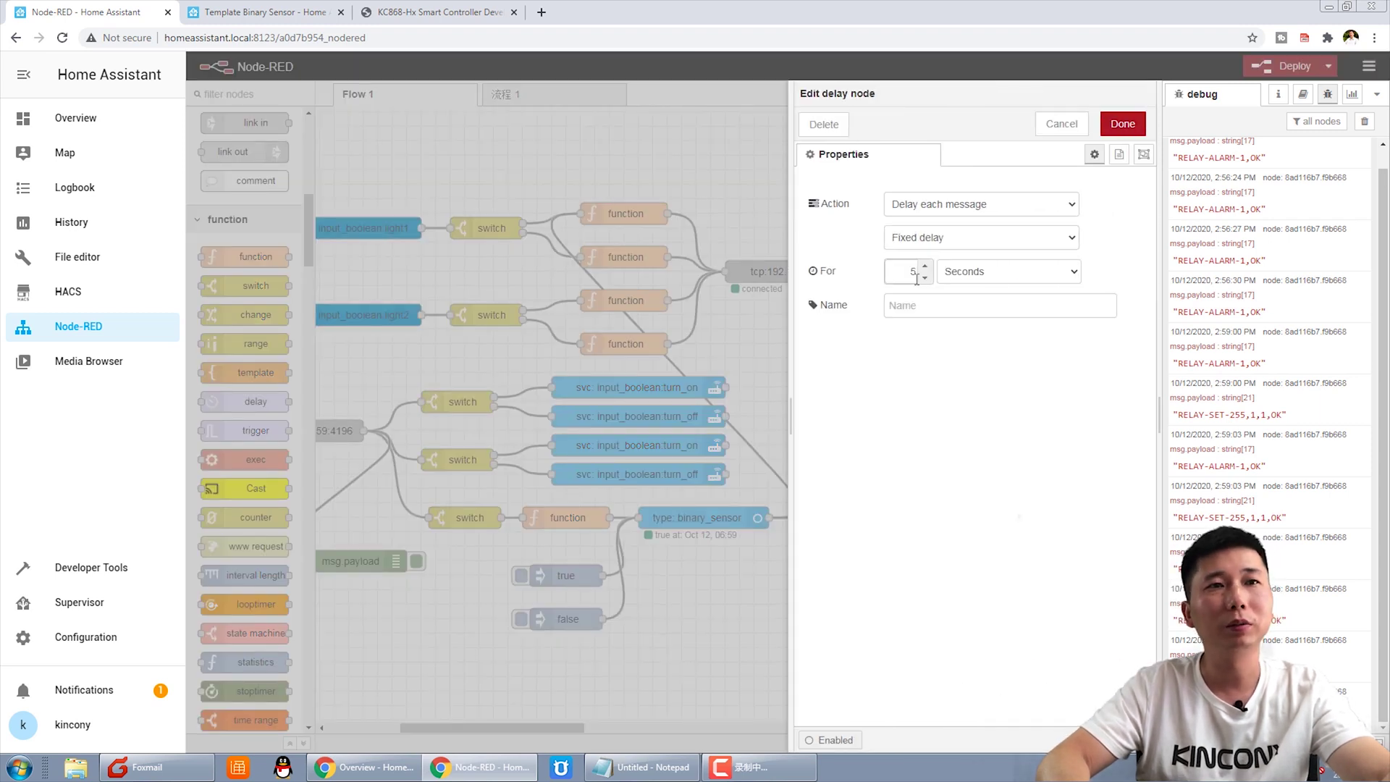
double_click(913, 271)
type("3")
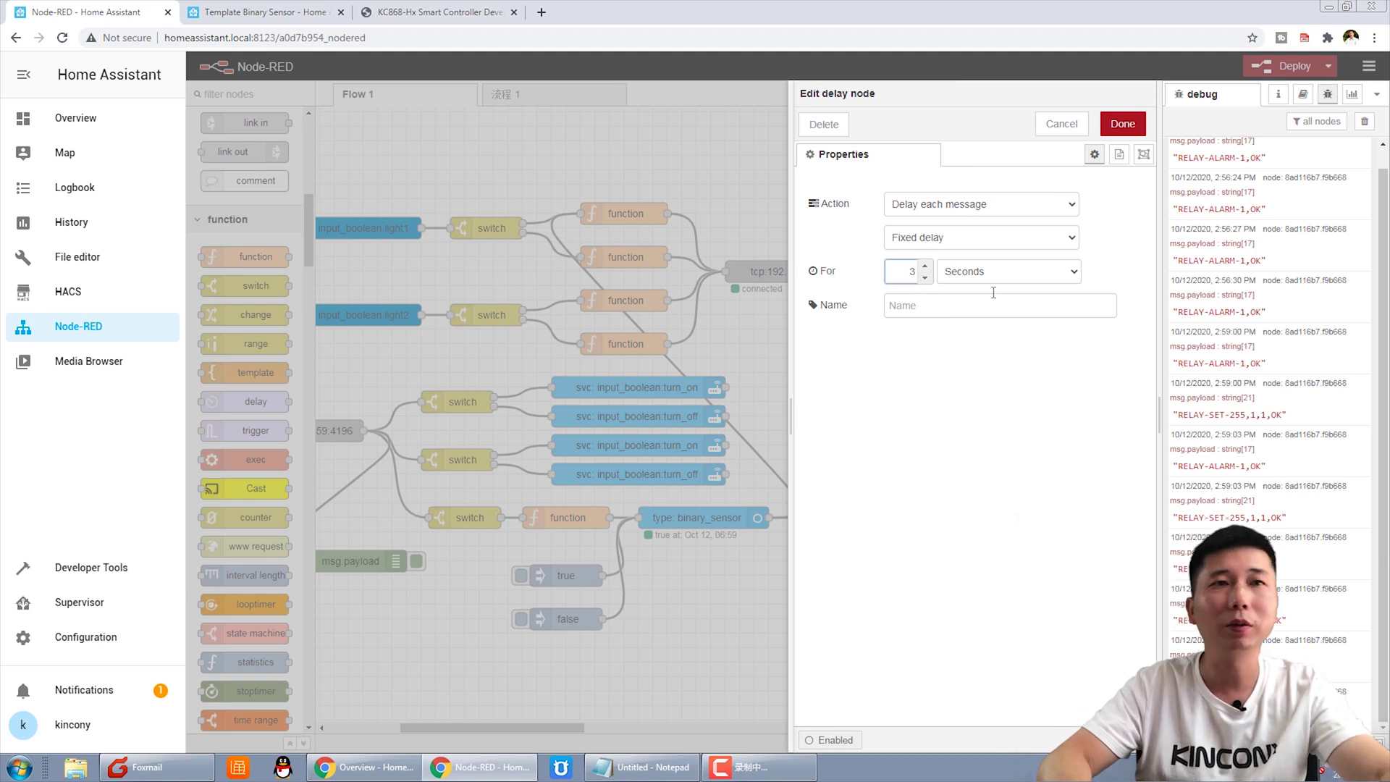
left_click(1124, 123)
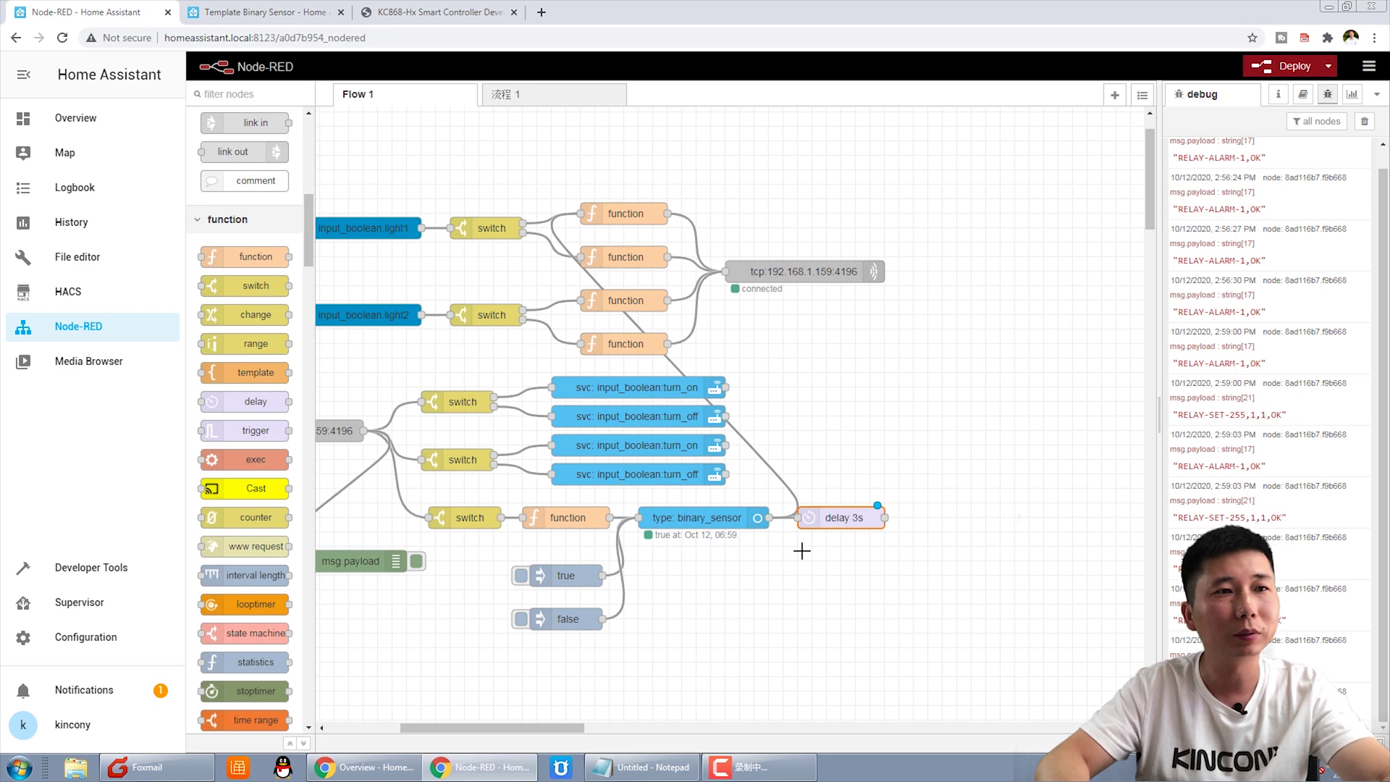
Add a function node setting msg.payload=false after the delay and loop it back into binary_sensor.
left_click_drag(268, 259, 976, 521)
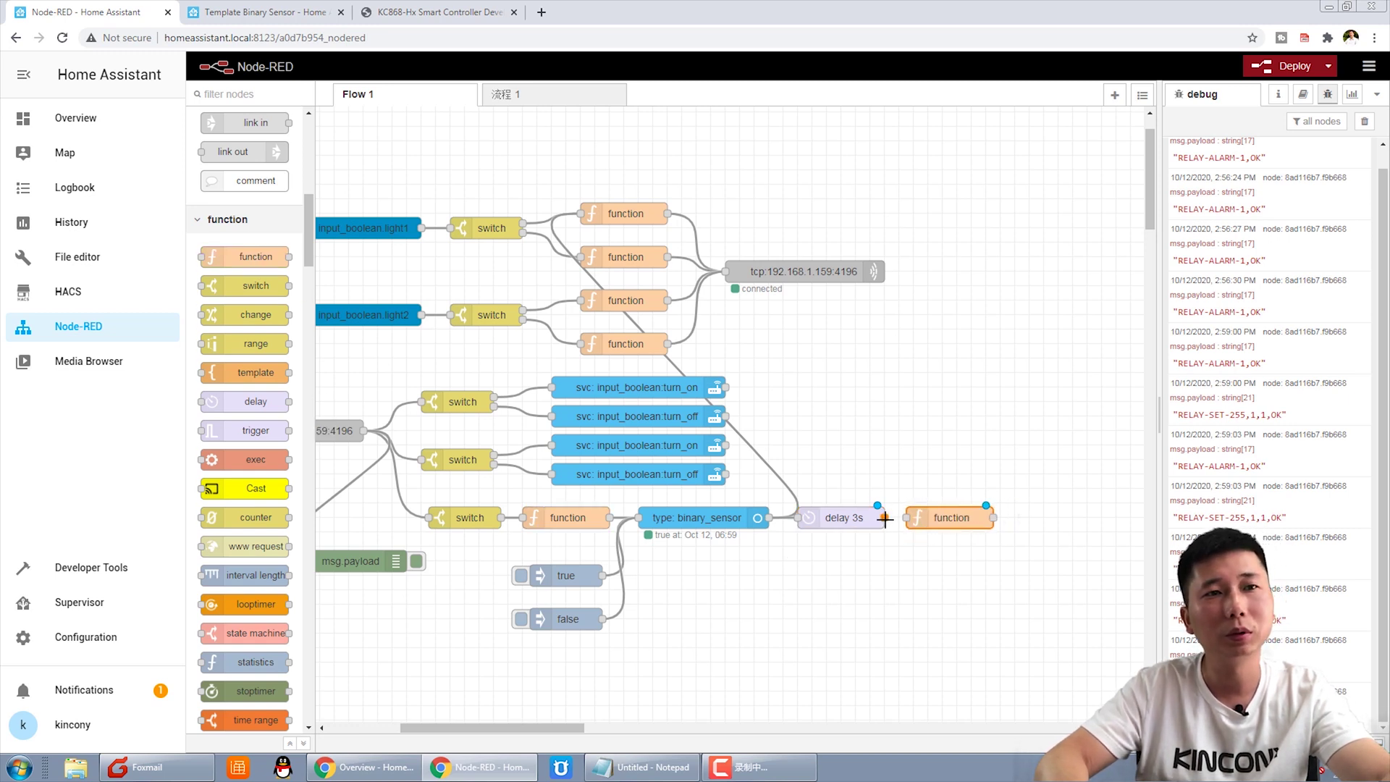
left_click(911, 536)
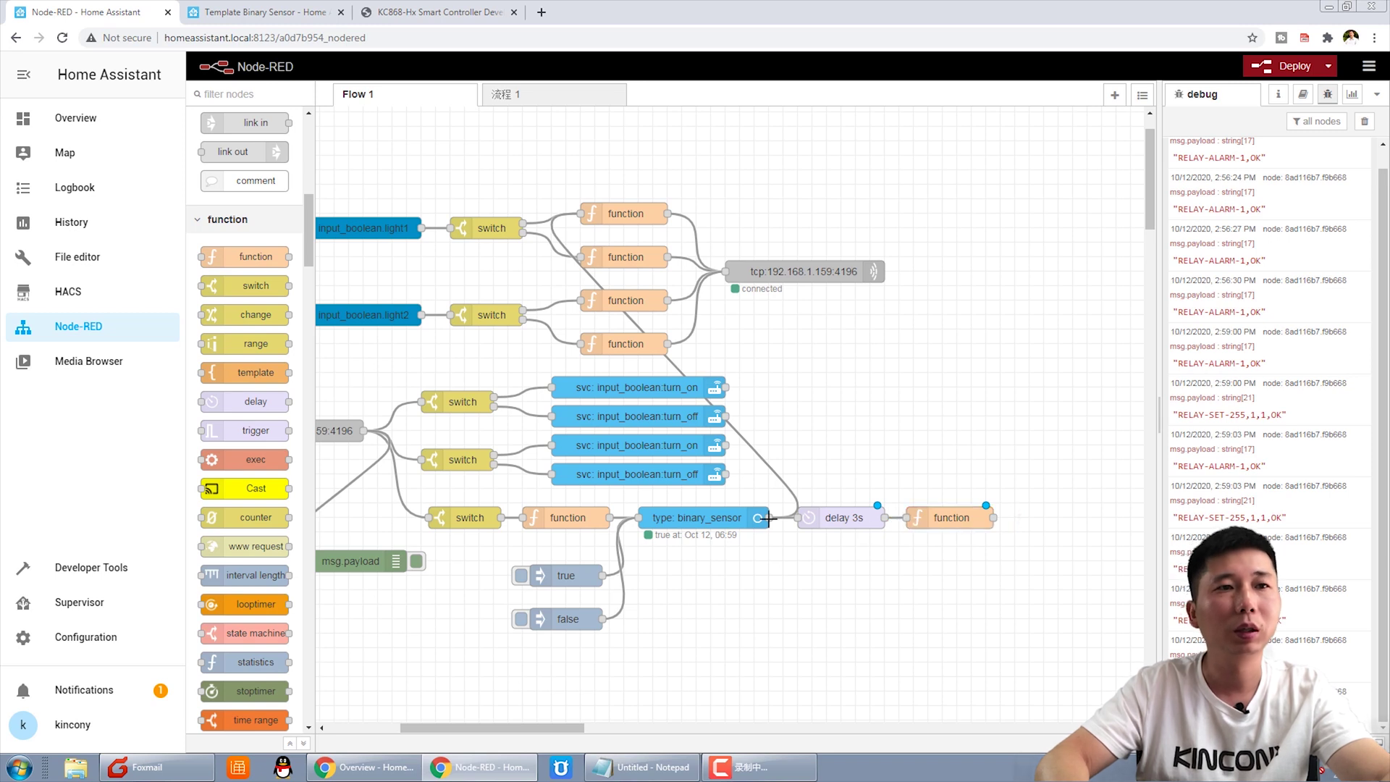
double_click(579, 515)
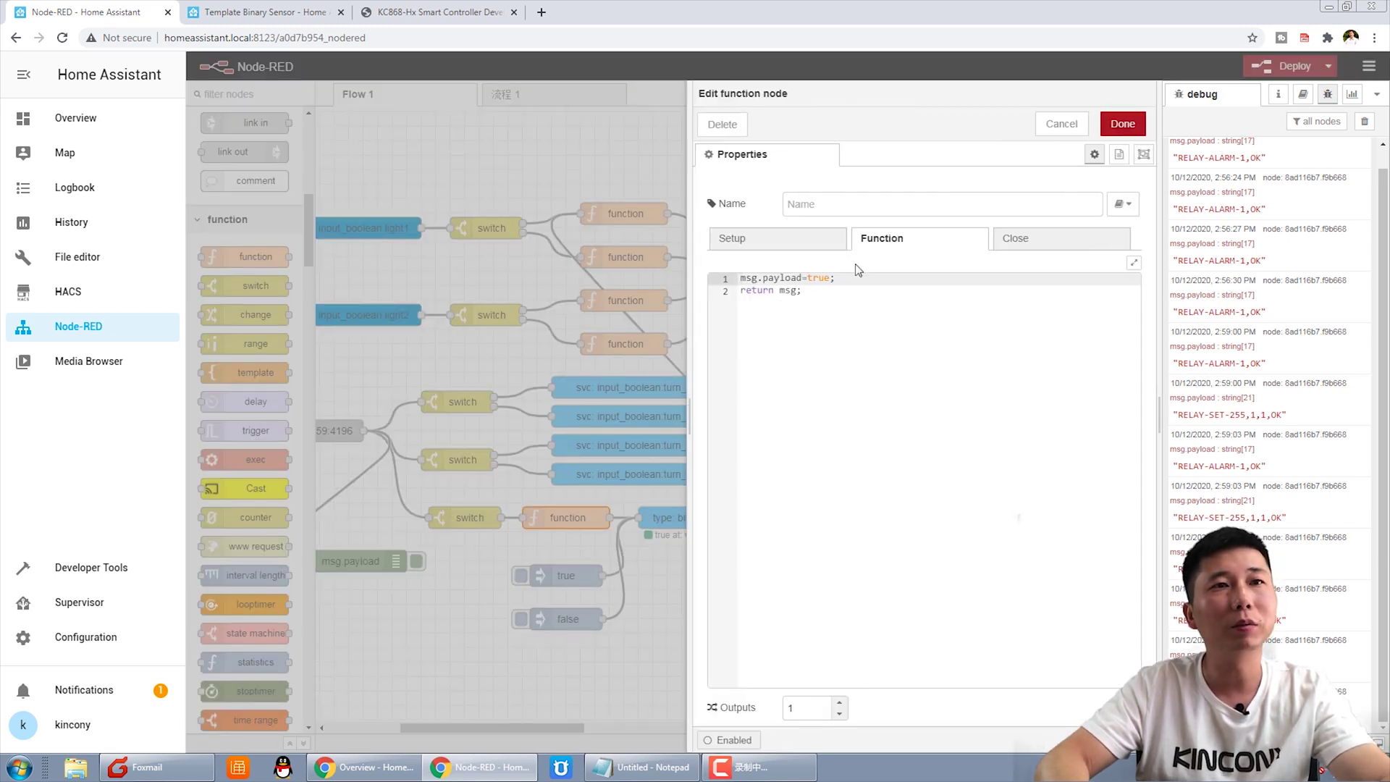
left_click_drag(865, 282, 724, 279)
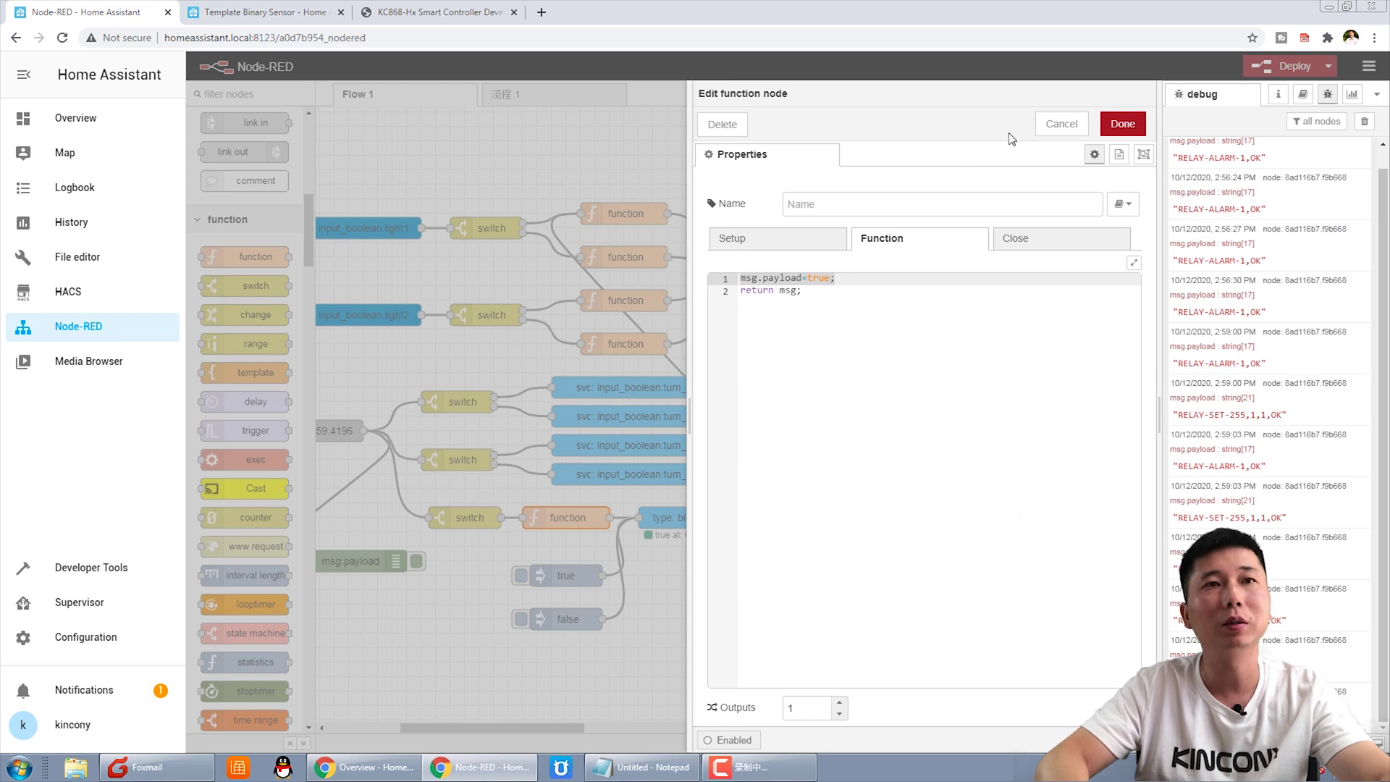
left_click(1059, 124)
double_click(942, 518)
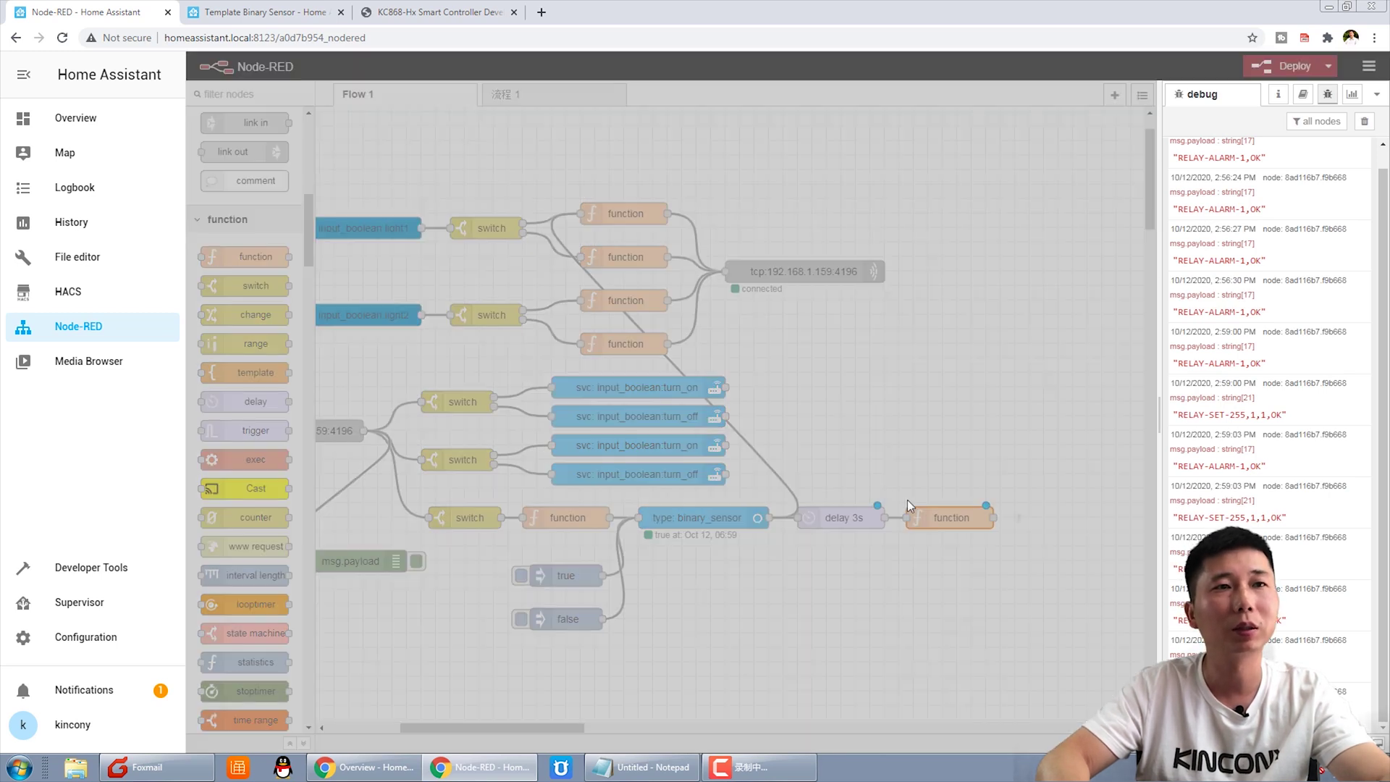
type("msg.payload=true;")
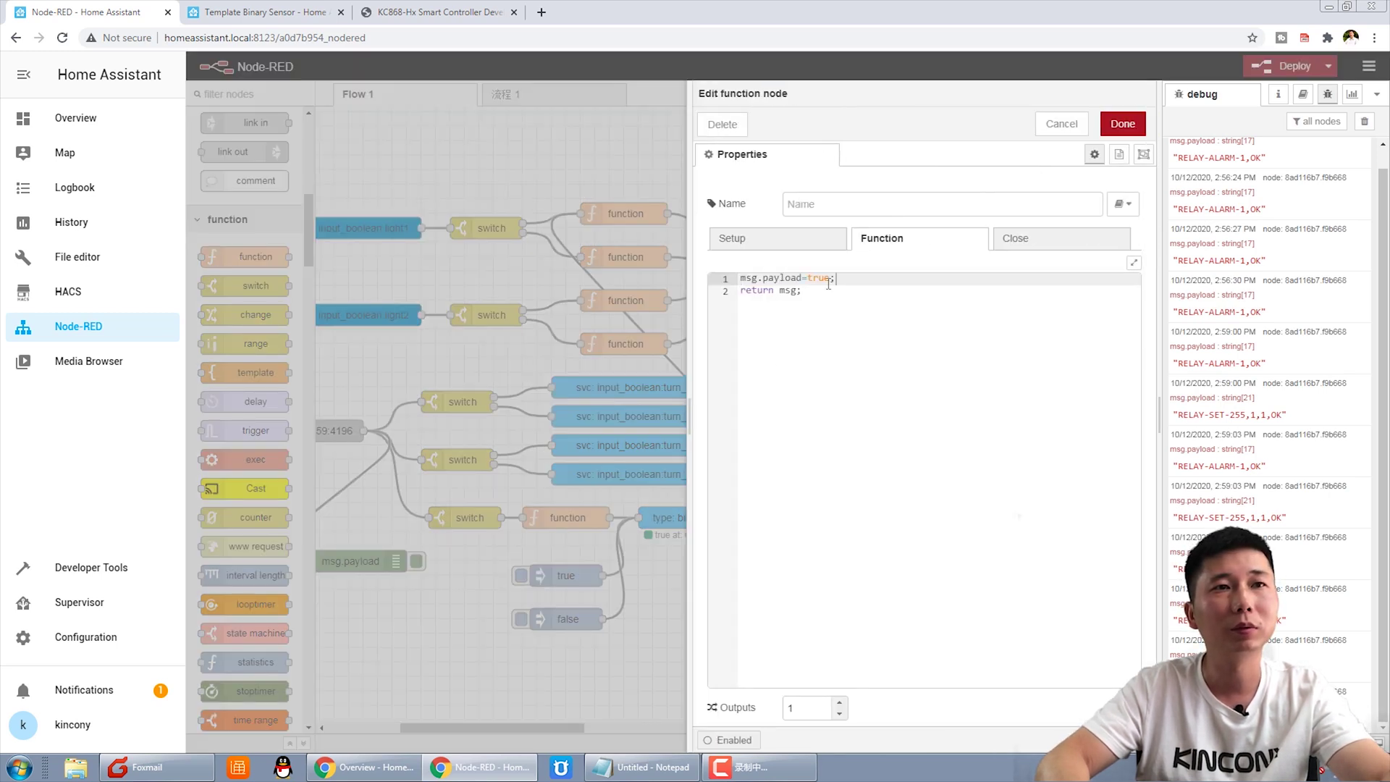
type("f")
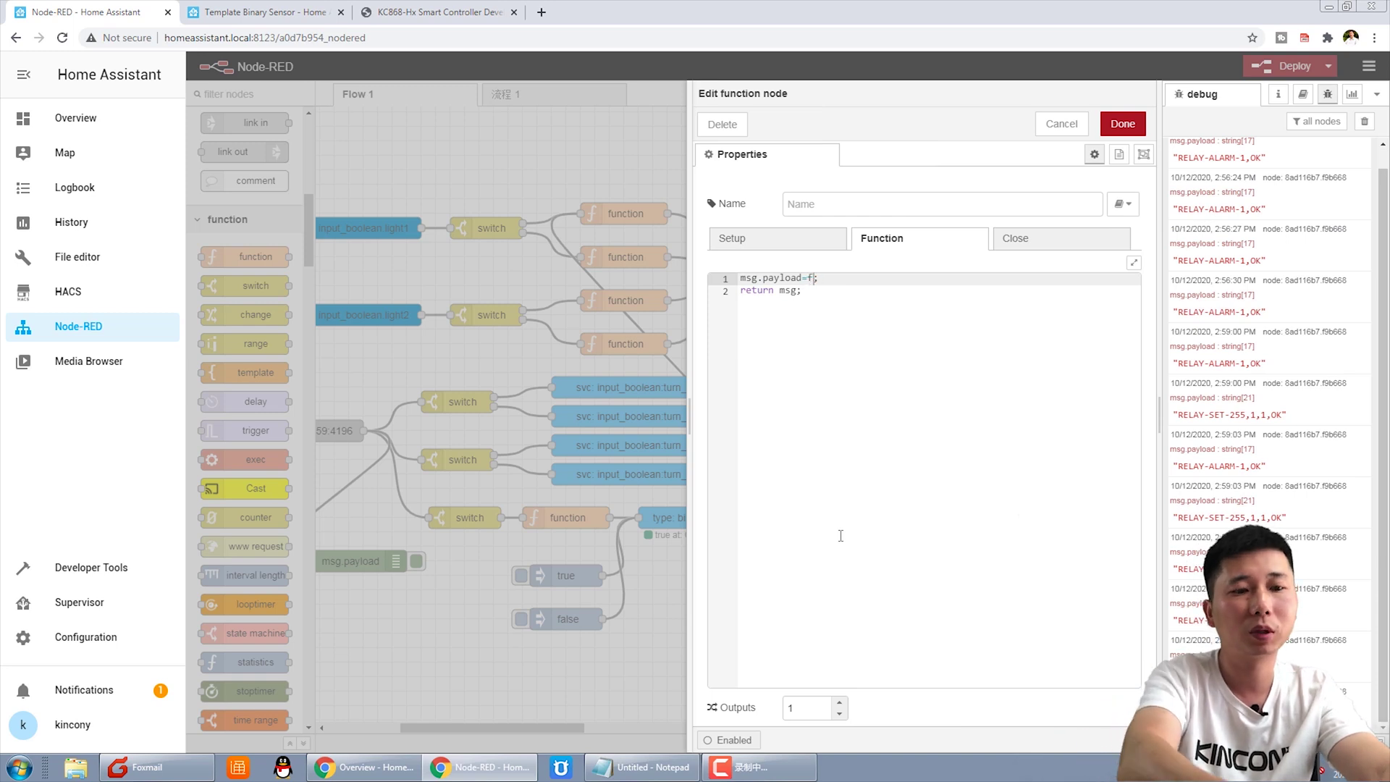
type("alsae")
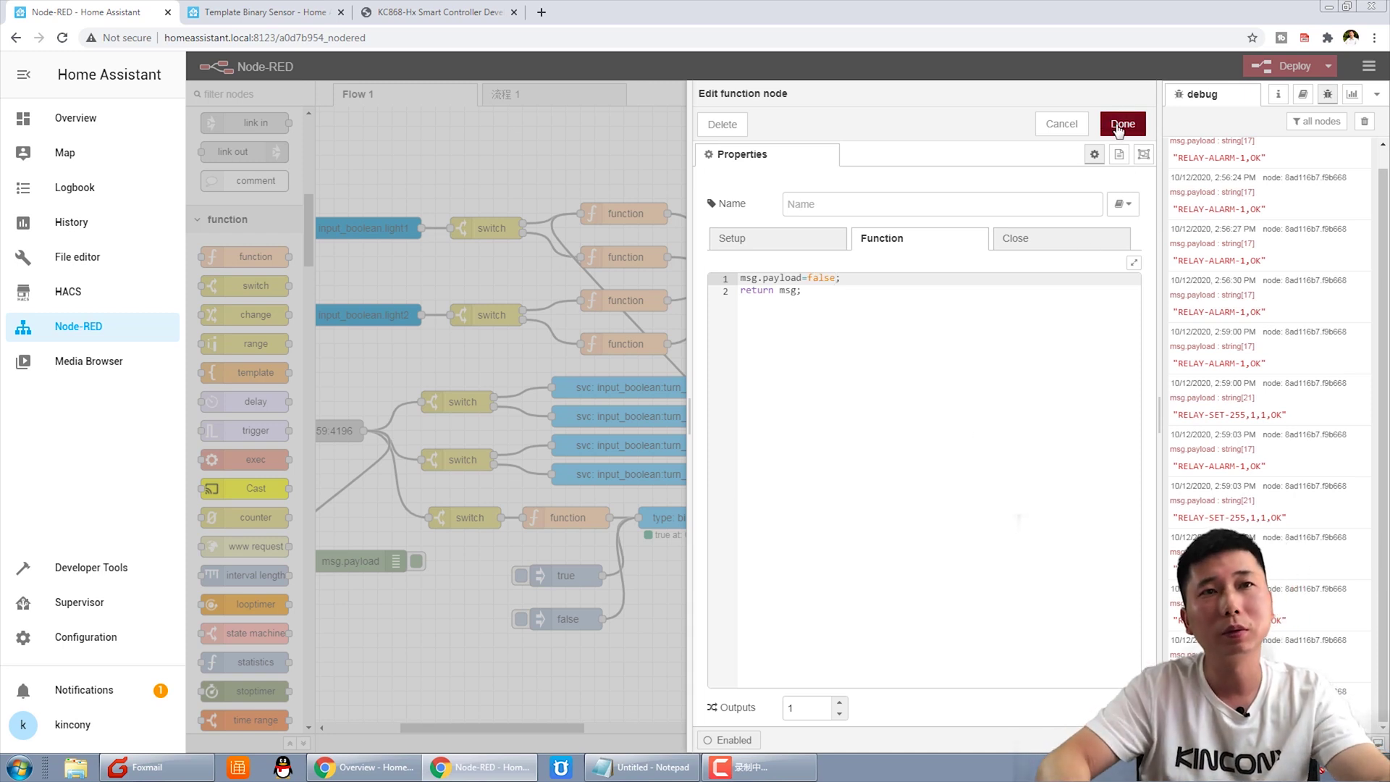
left_click(1123, 124)
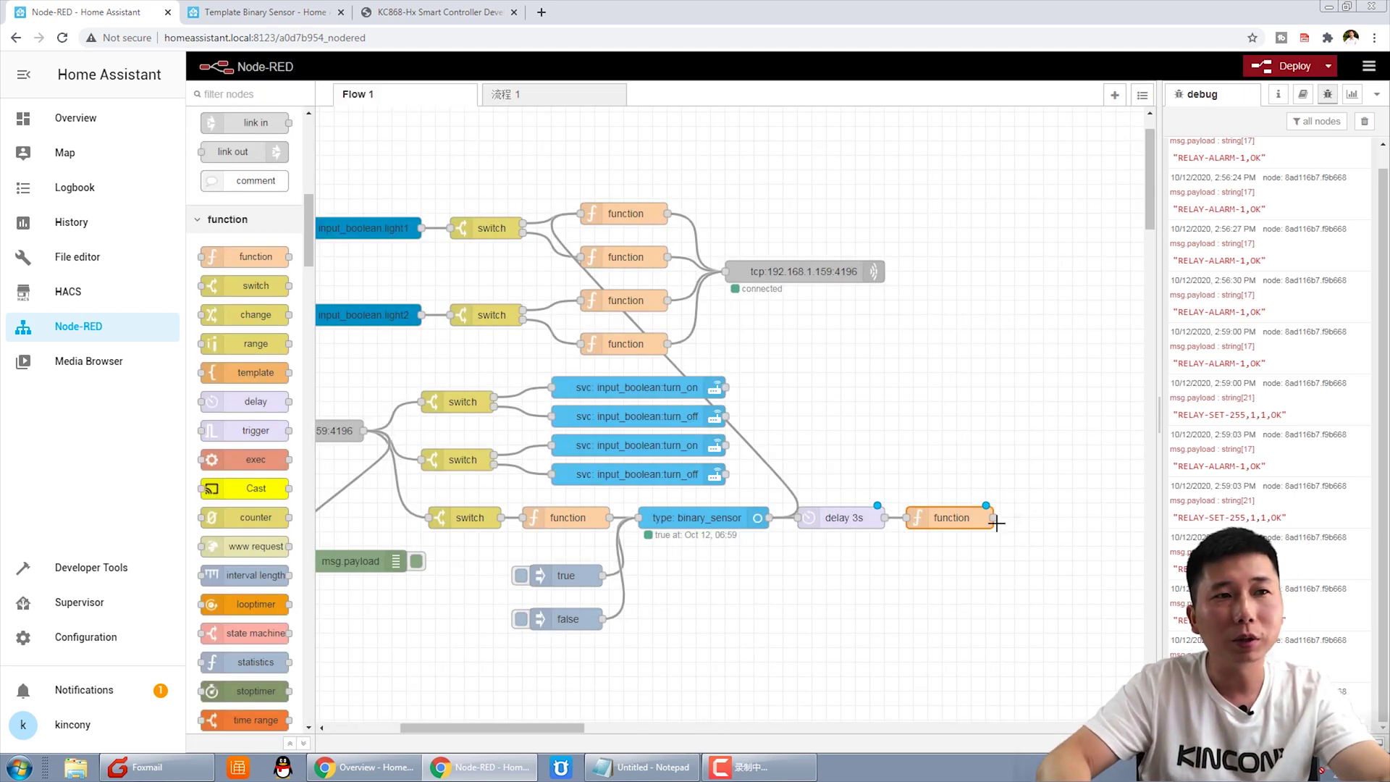
left_click_drag(996, 520, 636, 518)
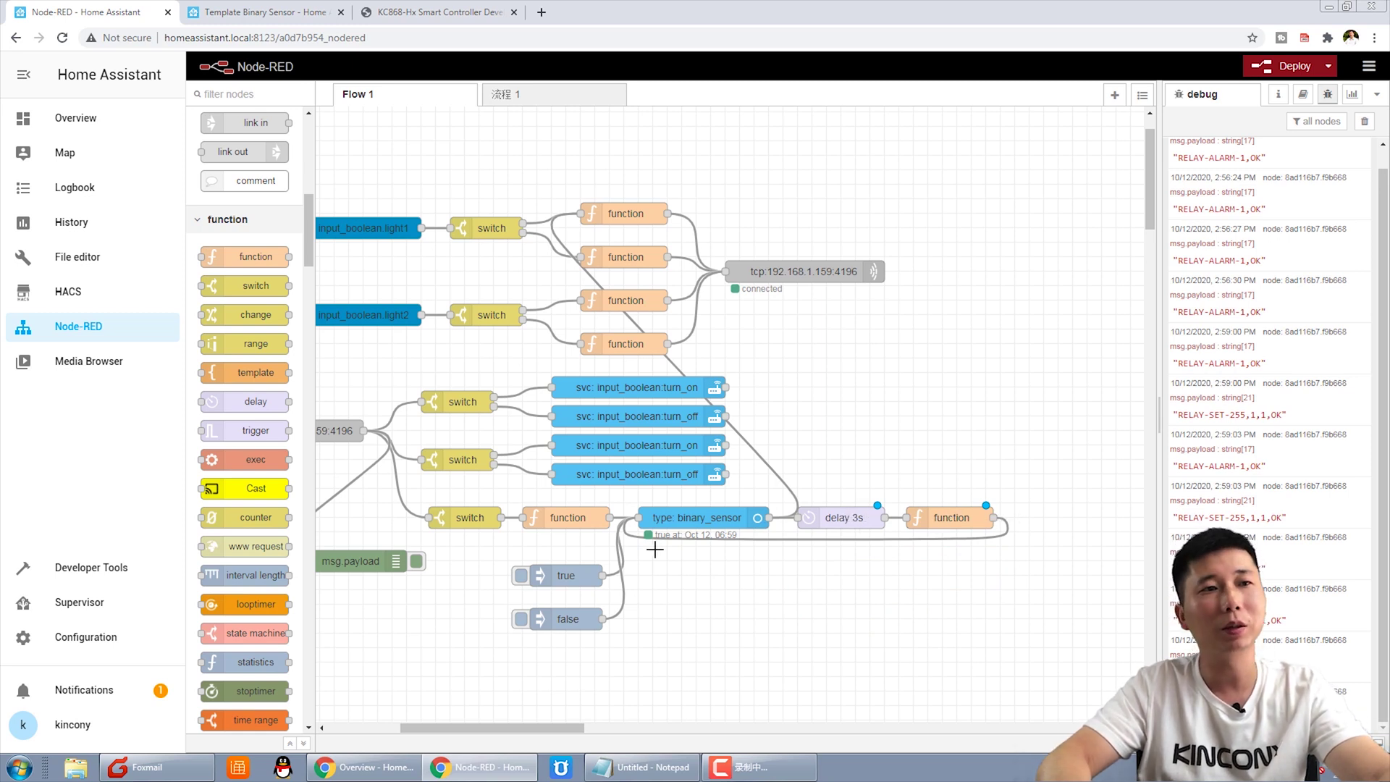
Deploy, replace the link into delay 3s with a new one, redeploy, and check the Overview dashboard.
left_click(1288, 68)
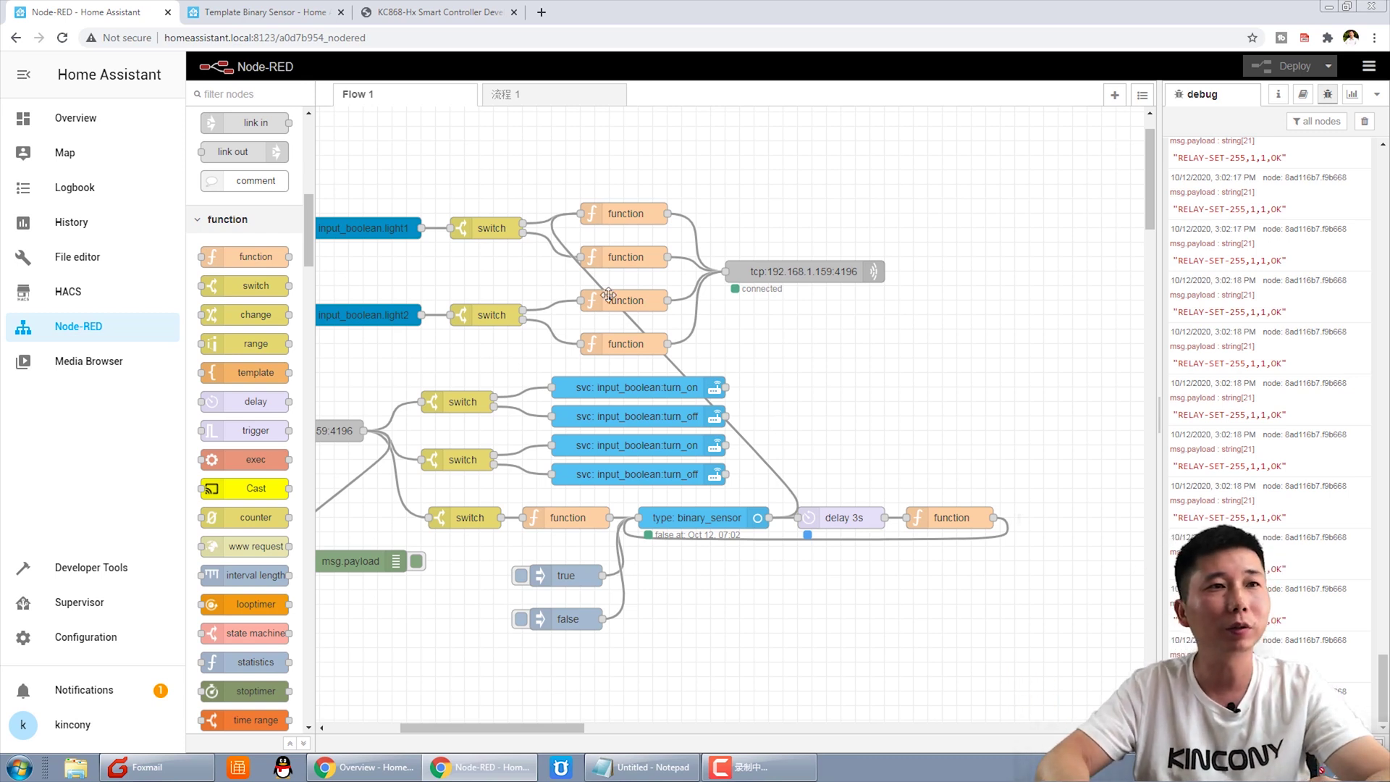
left_click(557, 241)
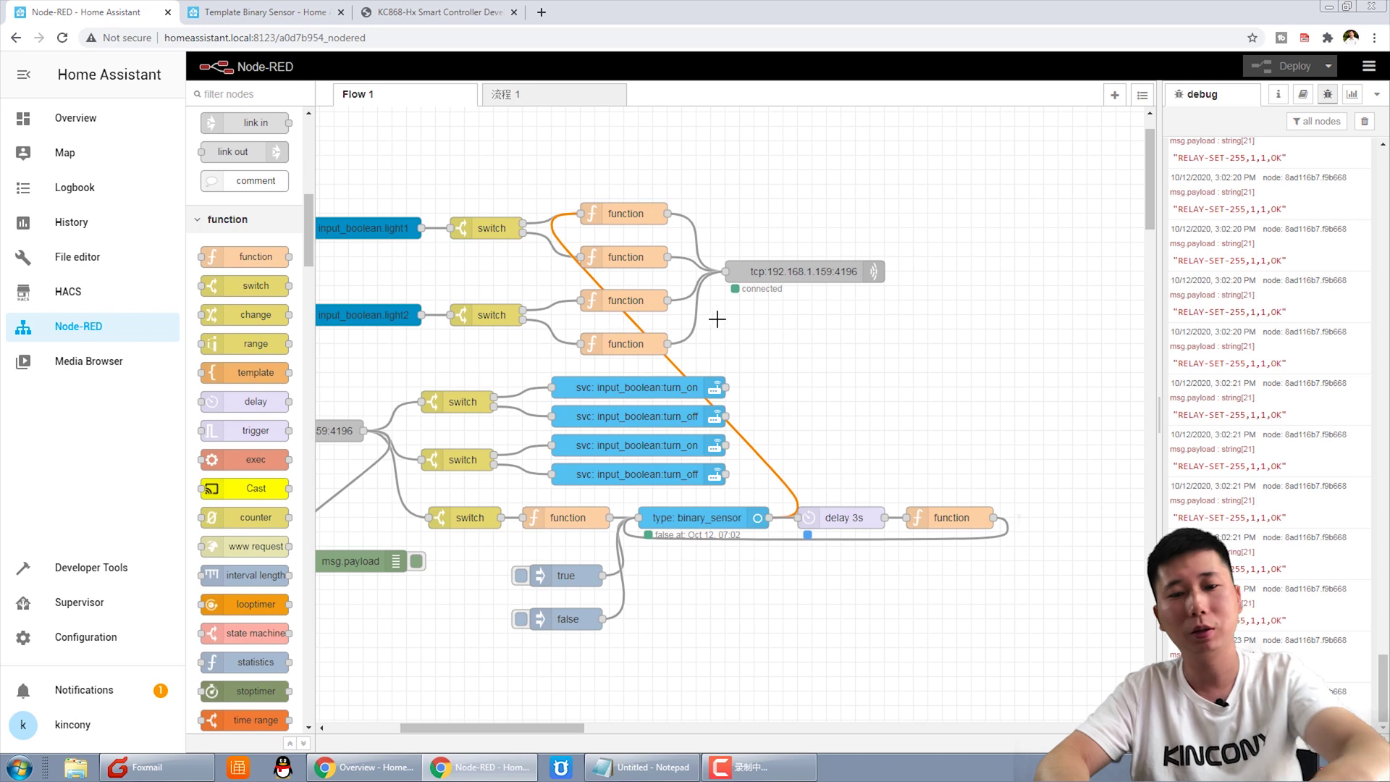
key("Delete")
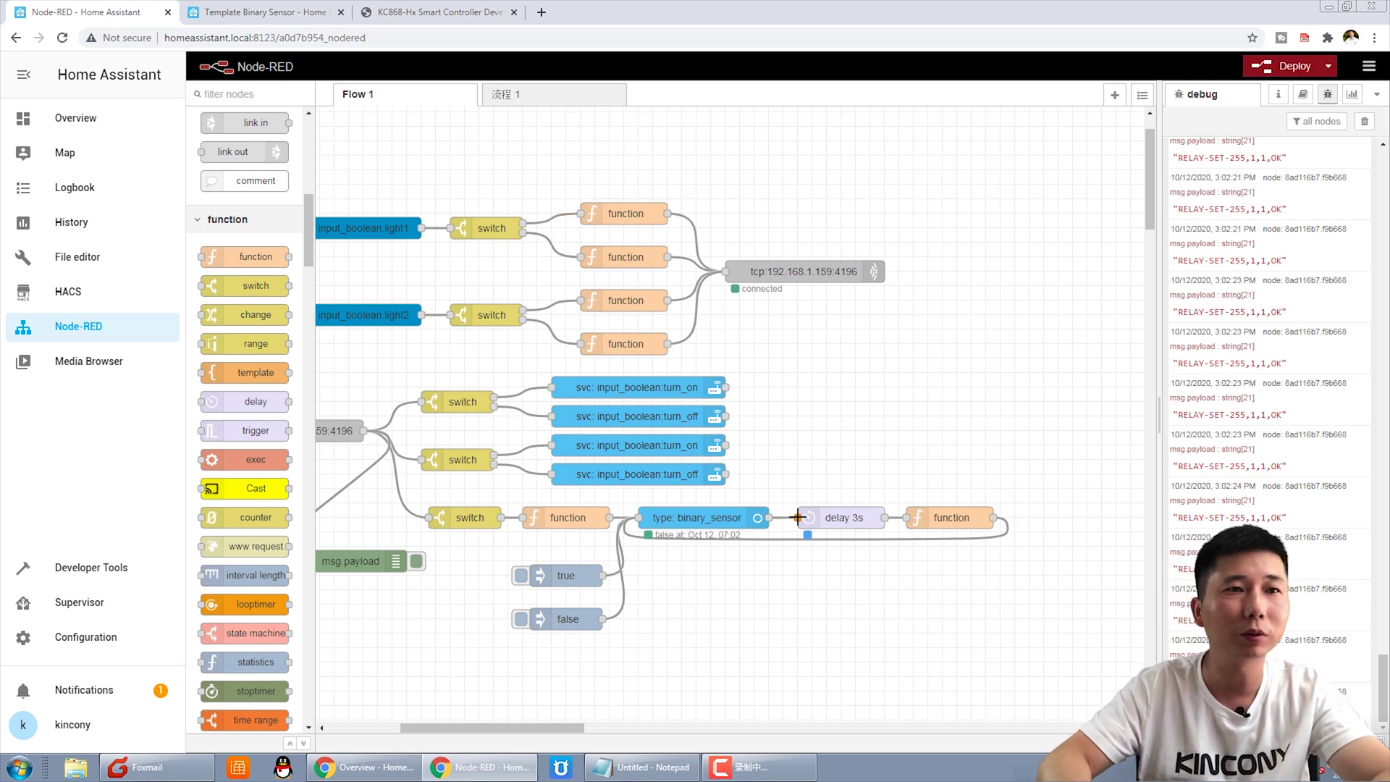
mouse_move(797, 517)
left_mouse_down()
mouse_move(667, 369)
mouse_move(579, 306)
mouse_move(641, 387)
mouse_move(795, 501)
mouse_move(766, 517)
mouse_move(797, 517)
left_mouse_up()
left_click(1280, 70)
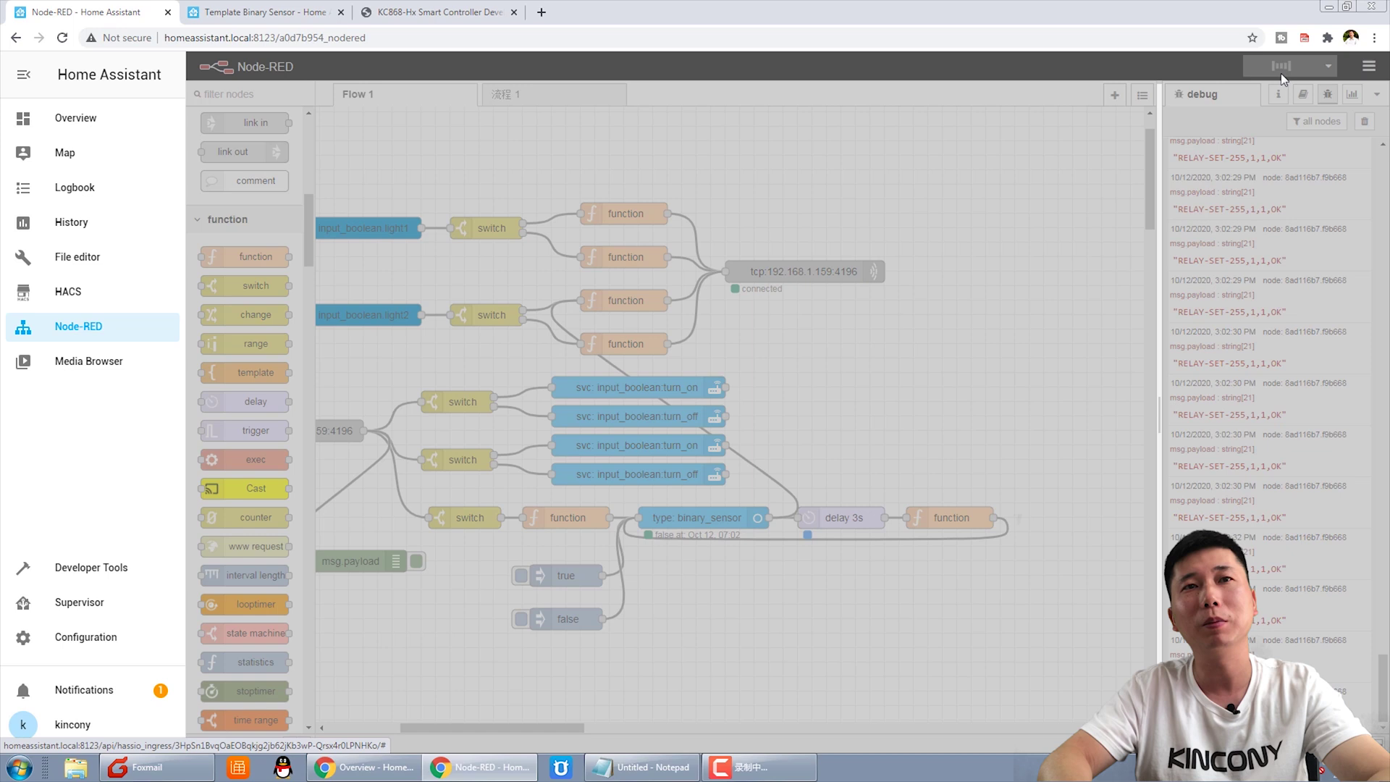
key("super+Down")
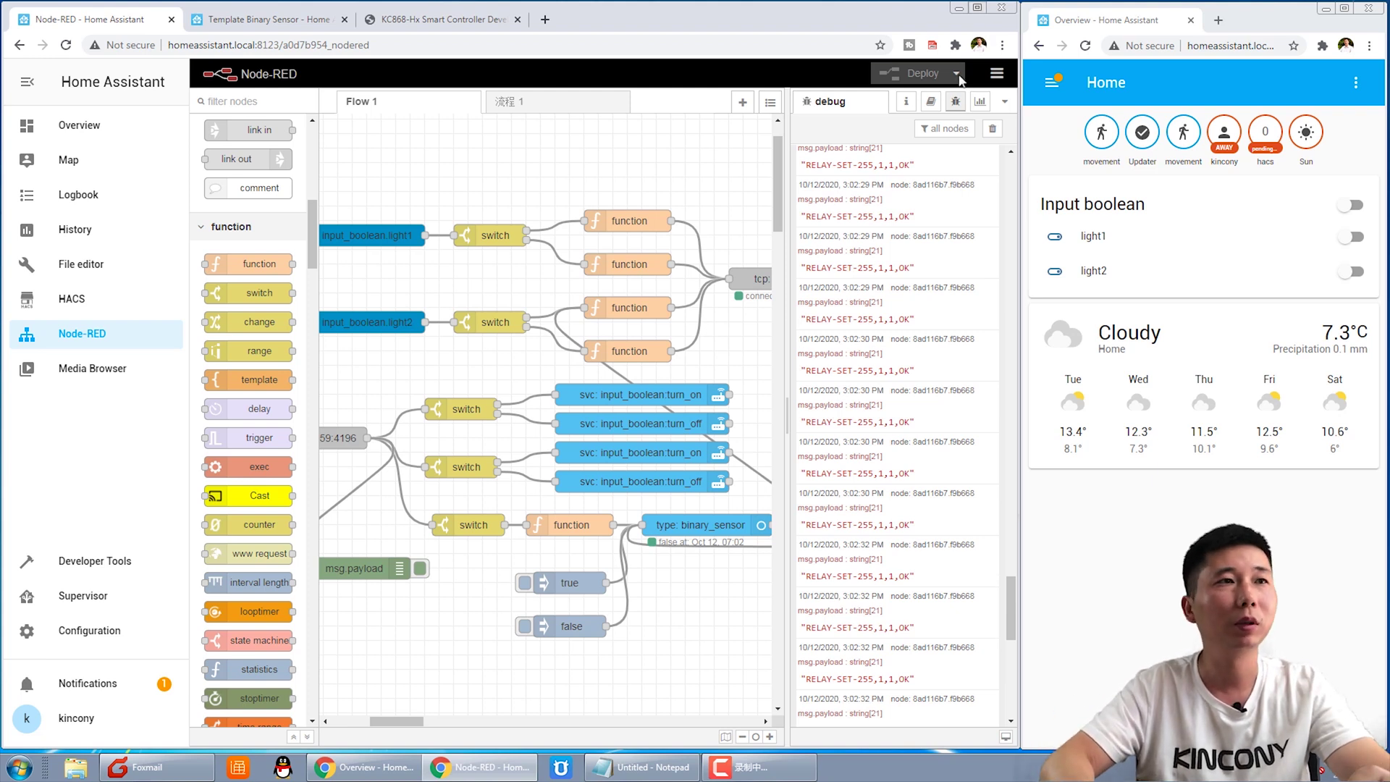
left_click(977, 7)
Add an email node and connect the binary sensor's output to it.
left_click_drag(307, 238, 331, 469)
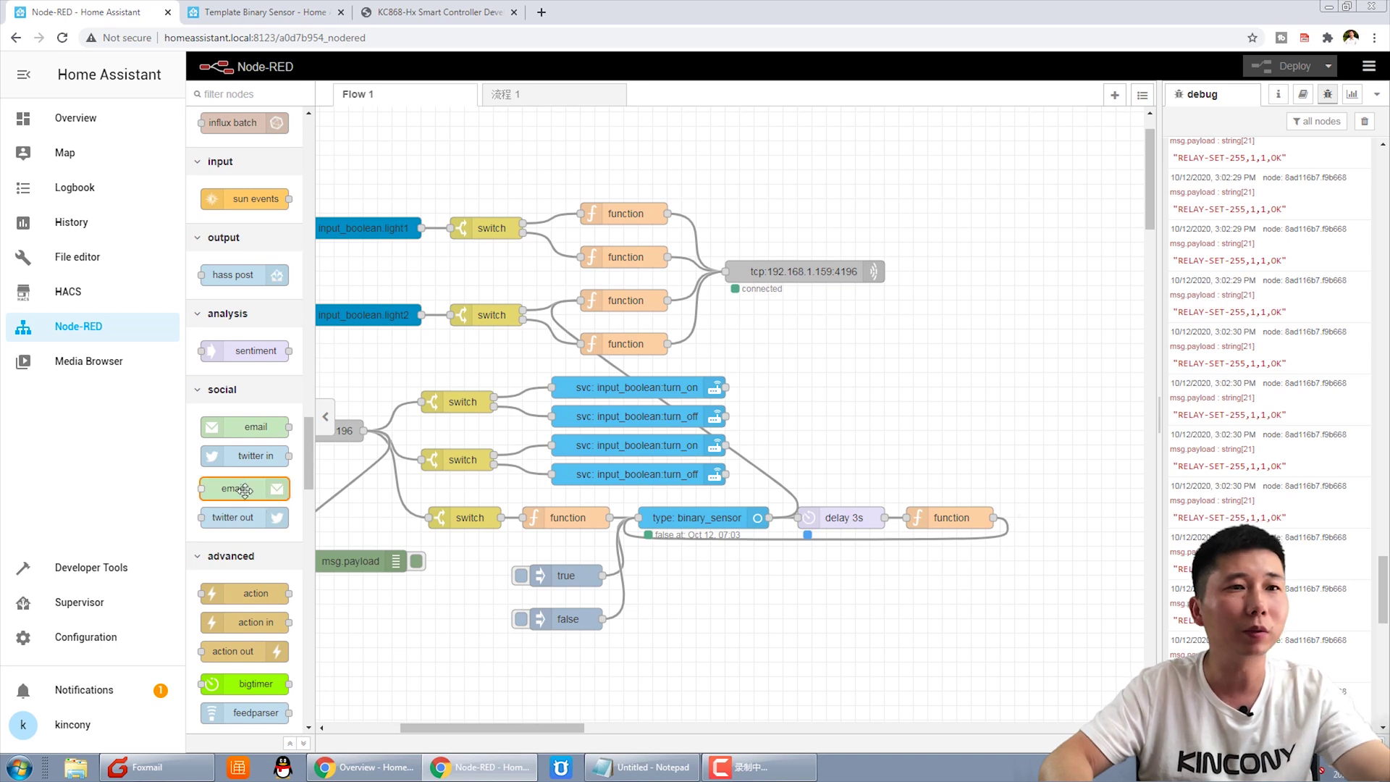
left_click_drag(245, 490, 836, 471)
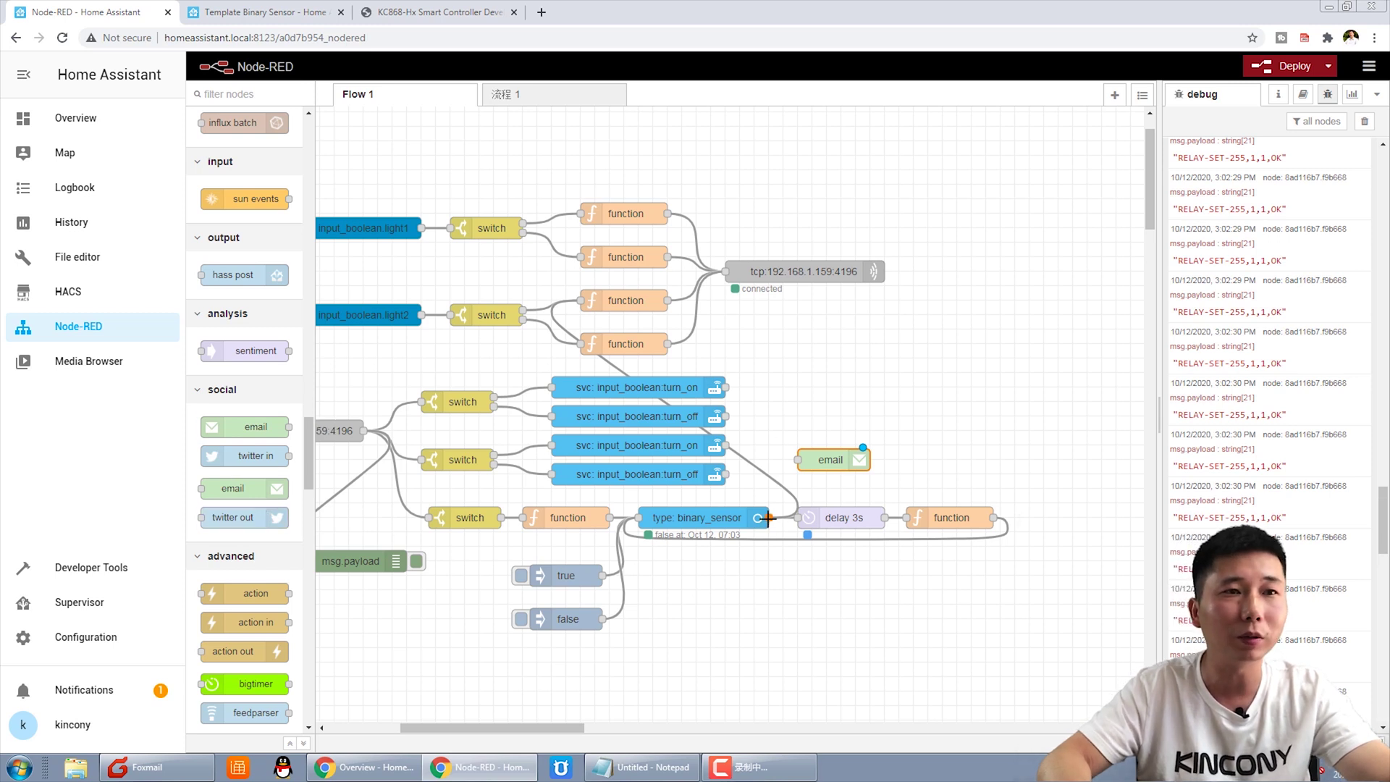
left_click_drag(769, 518, 805, 455)
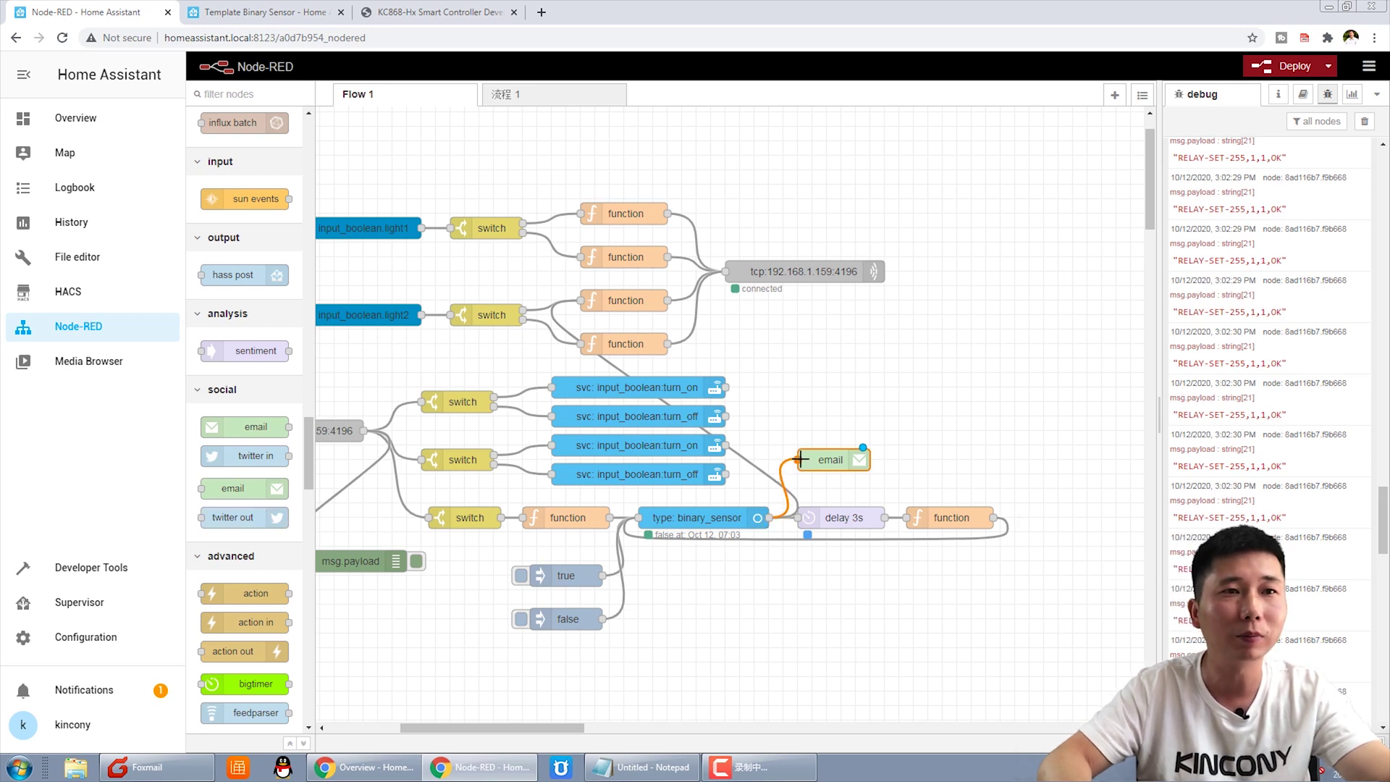
Paste the alert recipient's address from the notes into the email node's To field.
double_click(837, 458)
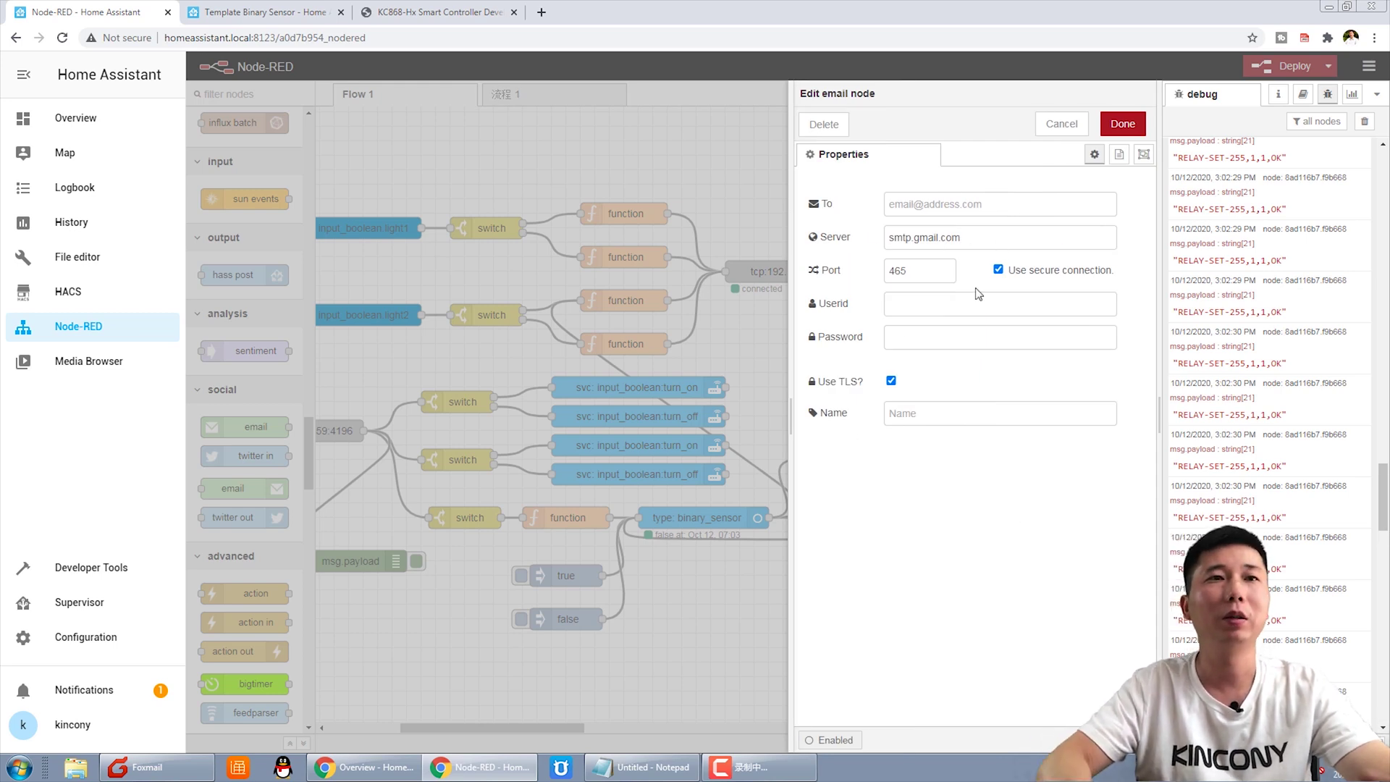
left_click(898, 207)
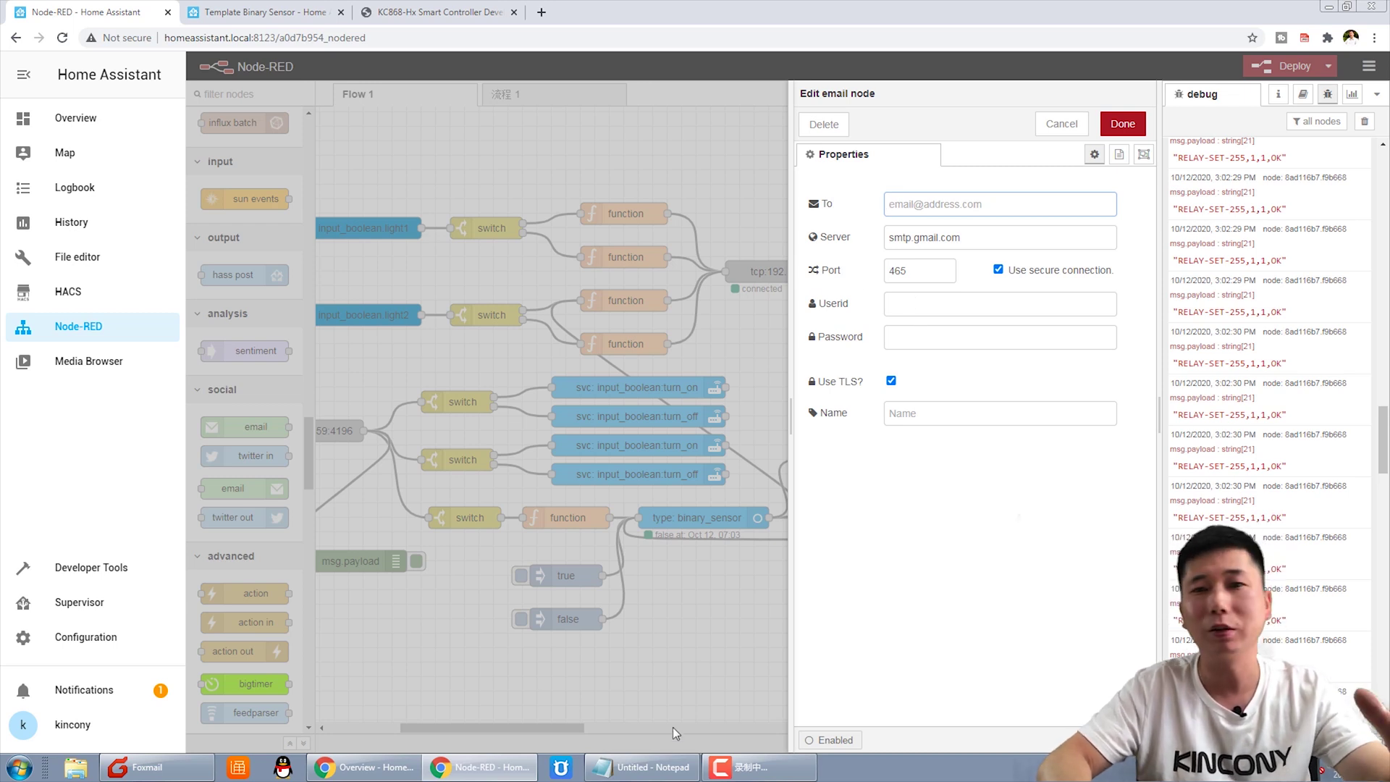
left_click(641, 767)
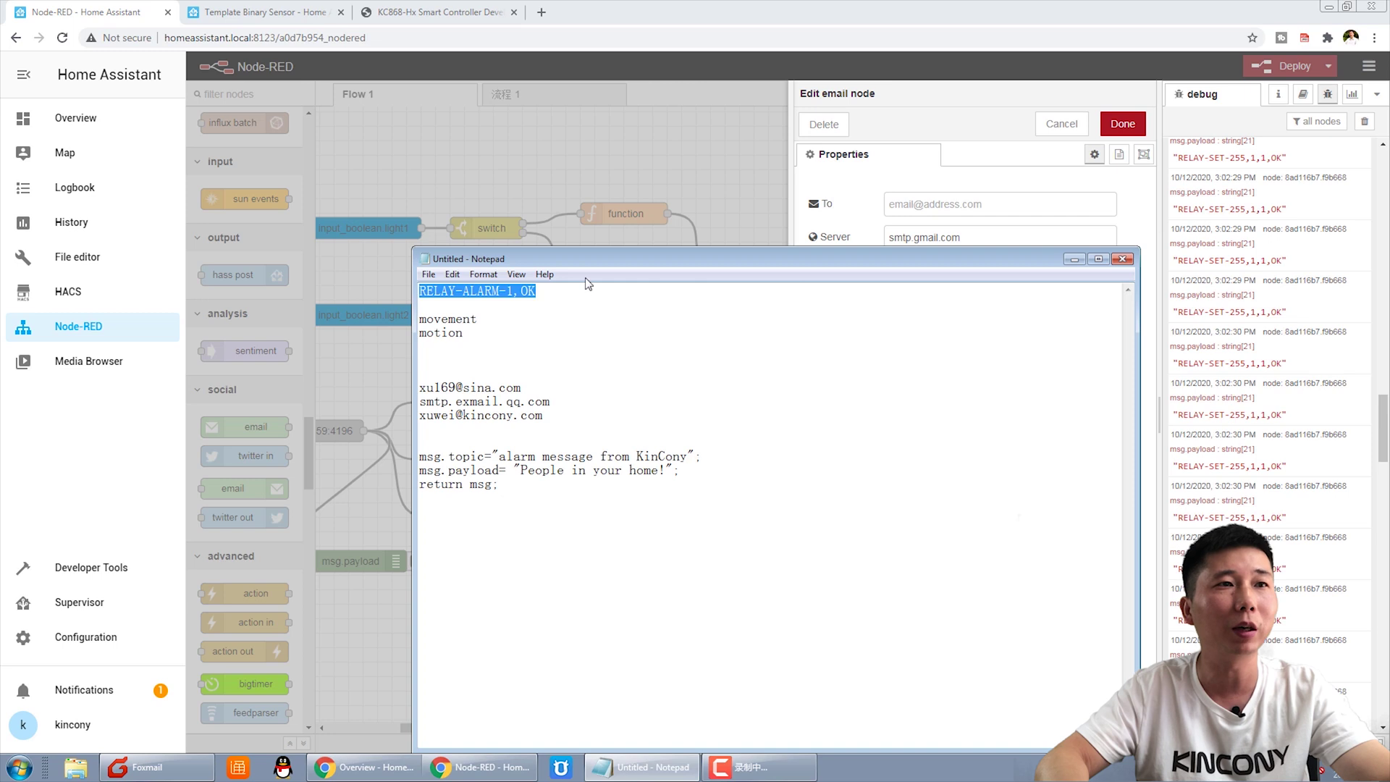
left_click_drag(588, 263, 549, 423)
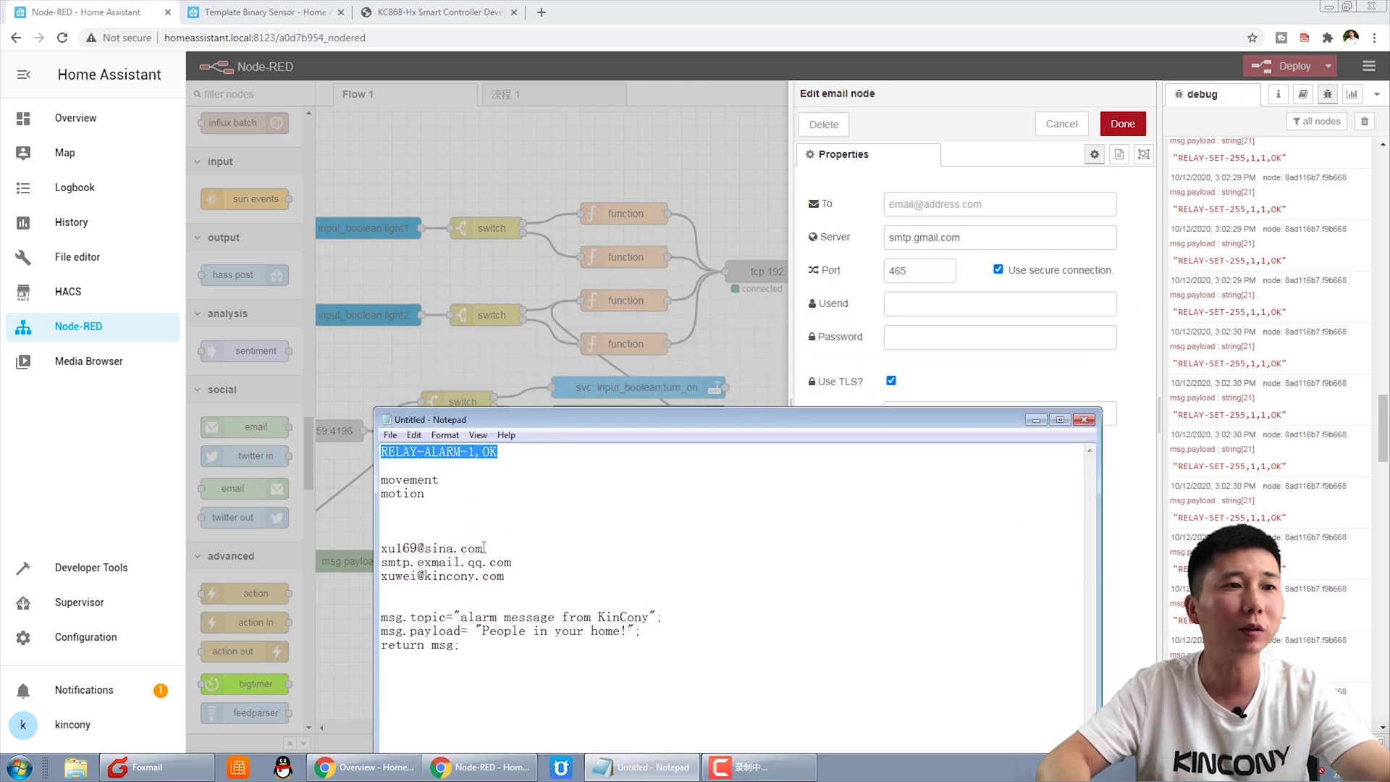
left_click_drag(483, 547, 380, 548)
left_click(898, 208)
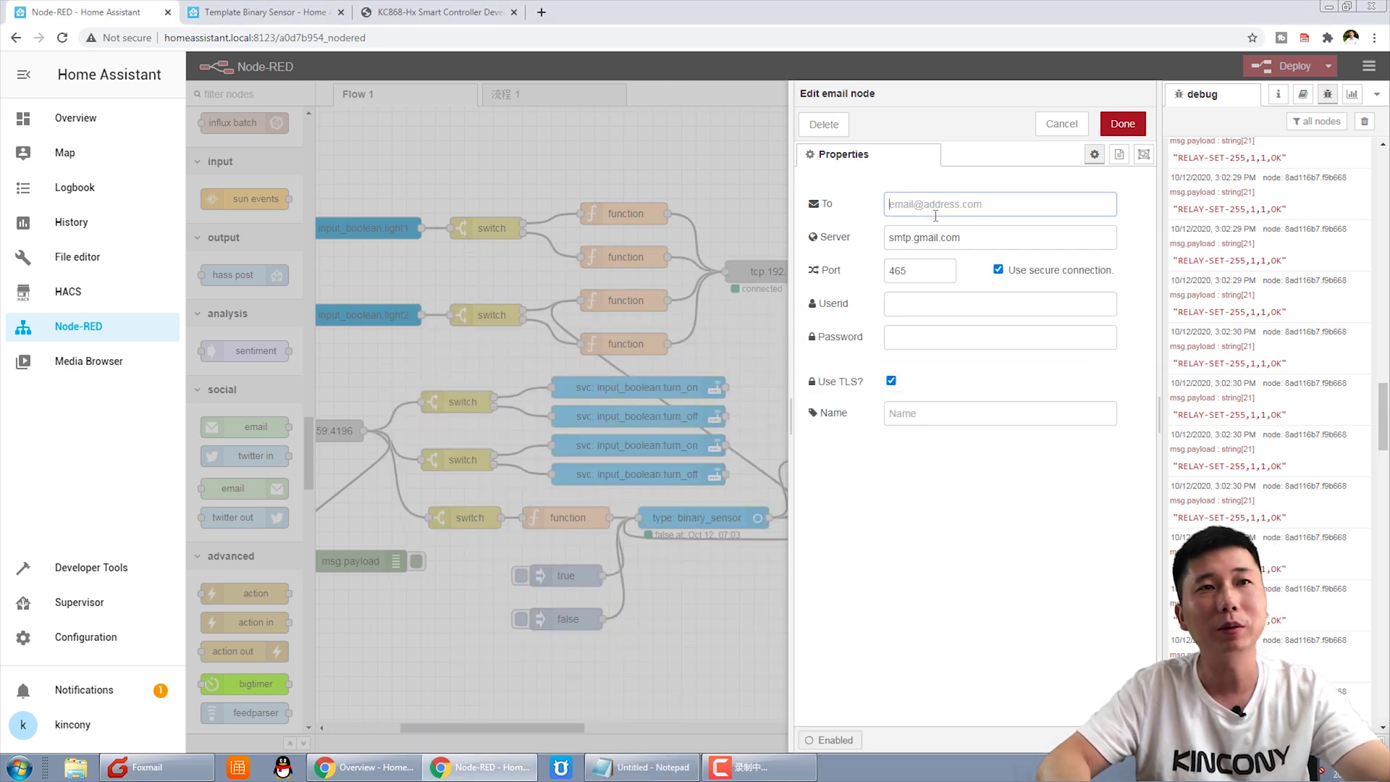
key("ctrl+v")
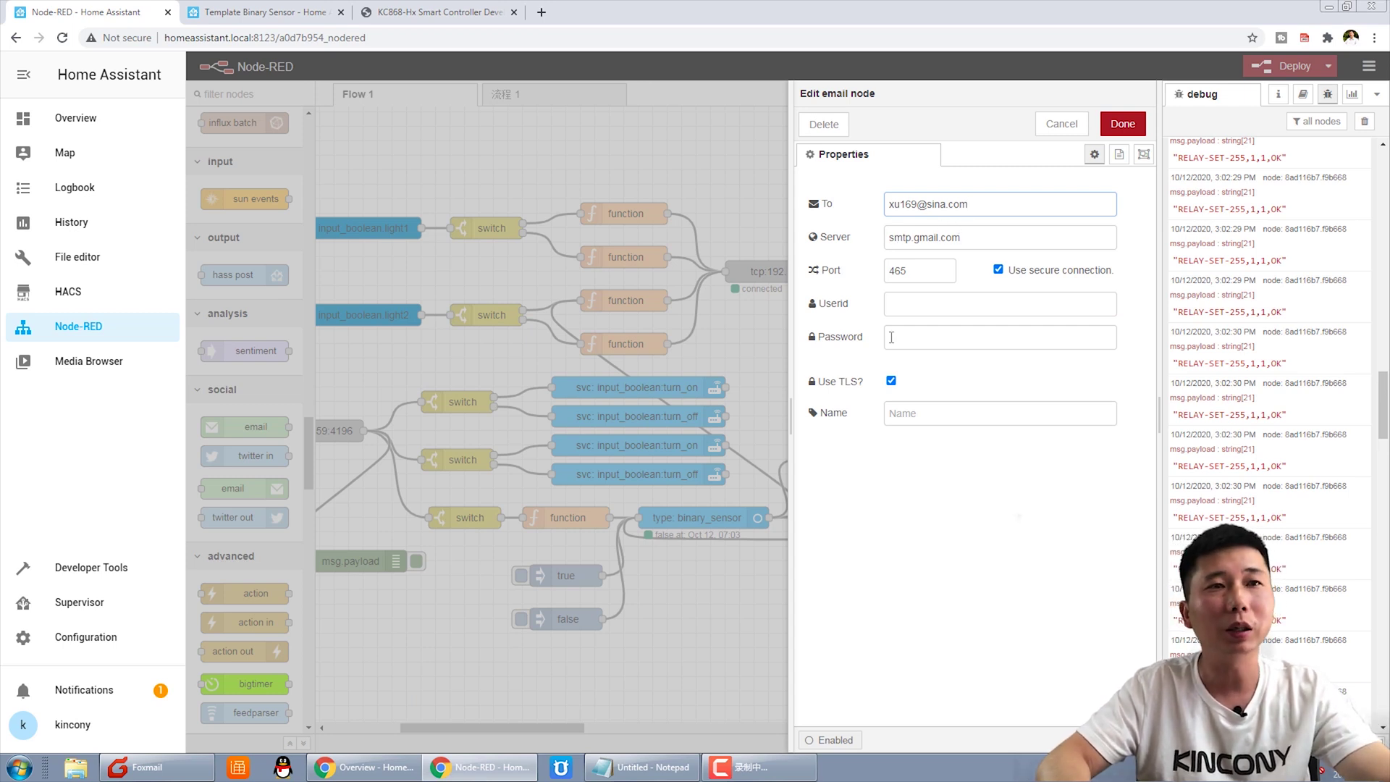
Set the email node's server to smtp.exmail.qq.com.
left_click(645, 767)
left_click_drag(530, 565, 377, 562)
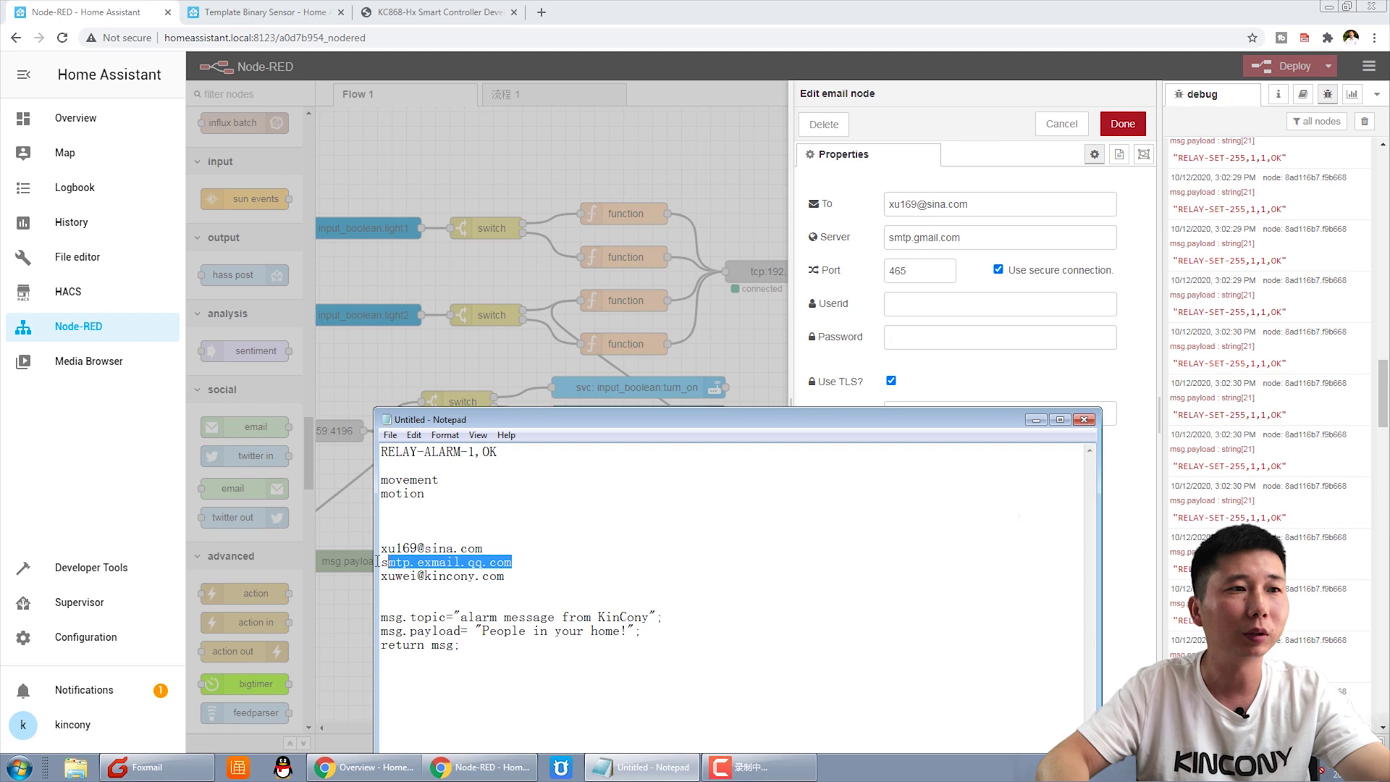
left_click(1036, 420)
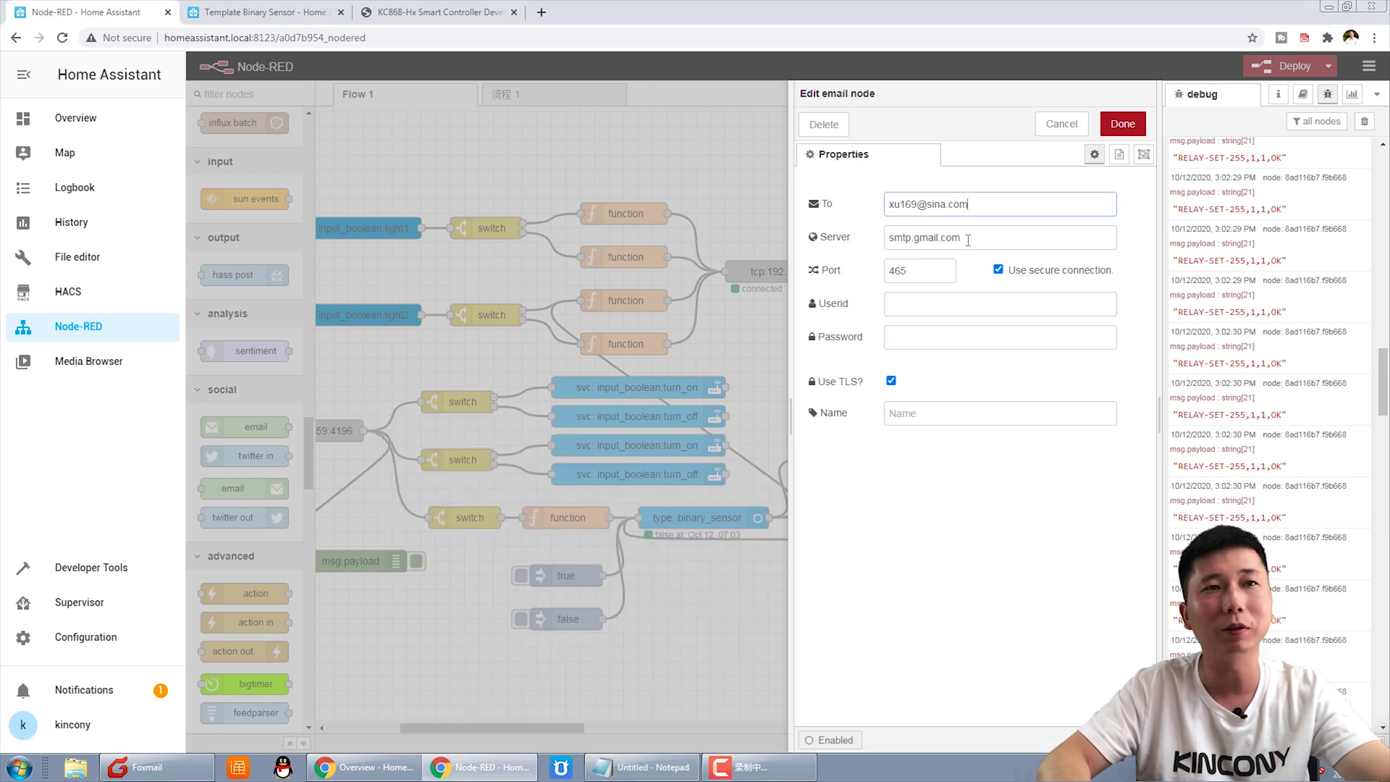
triple_click(923, 237)
type("smtp.exmail.qq.com")
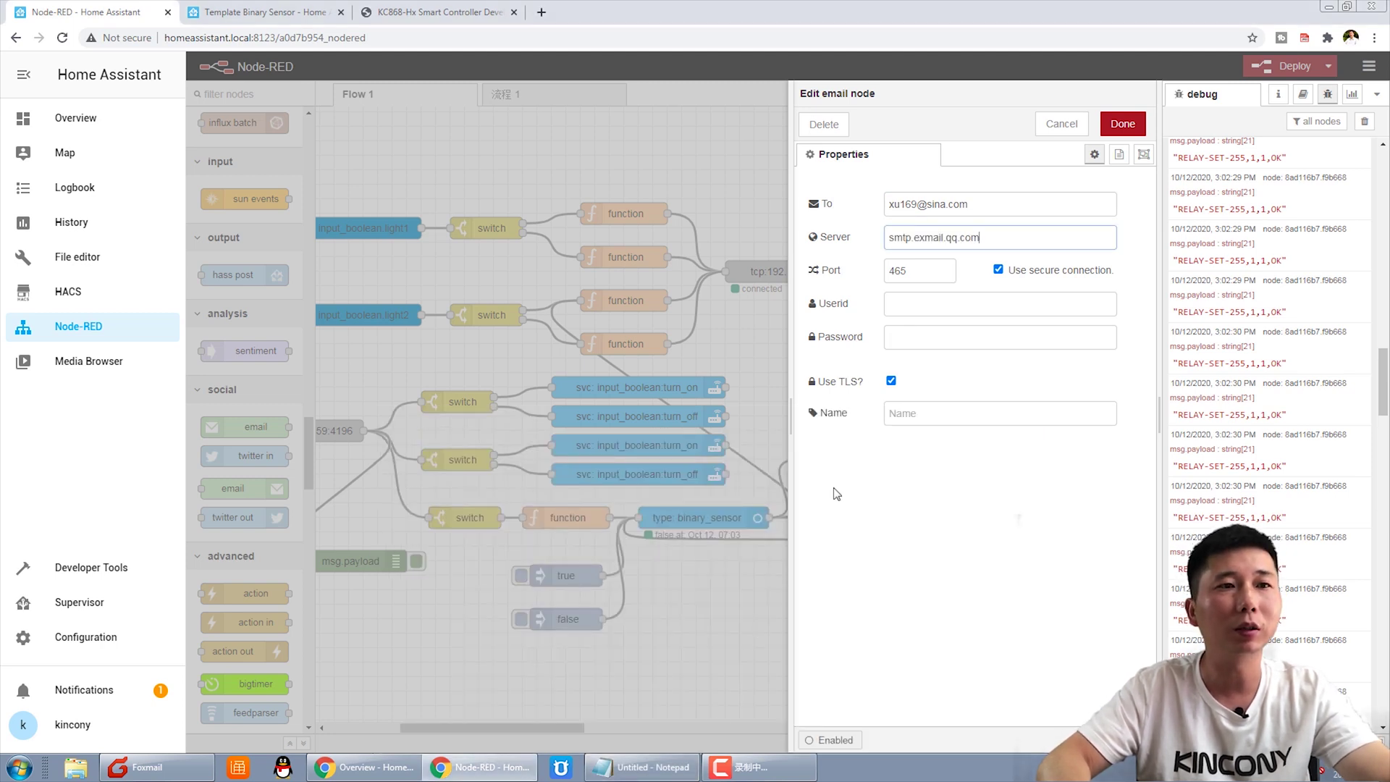
Enter the sender account as the user ID and type the account password.
left_click(642, 767)
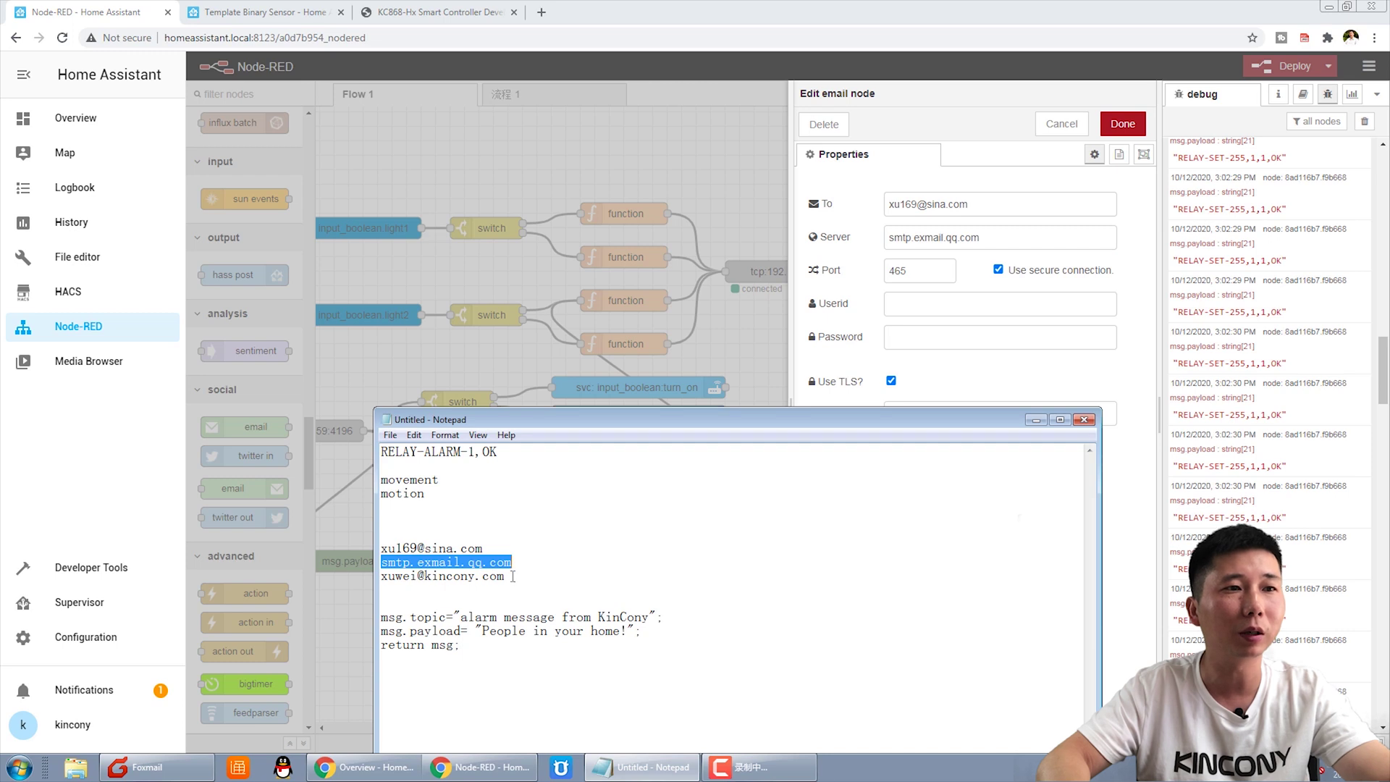
left_click_drag(512, 577, 363, 571)
key("ctrl+c")
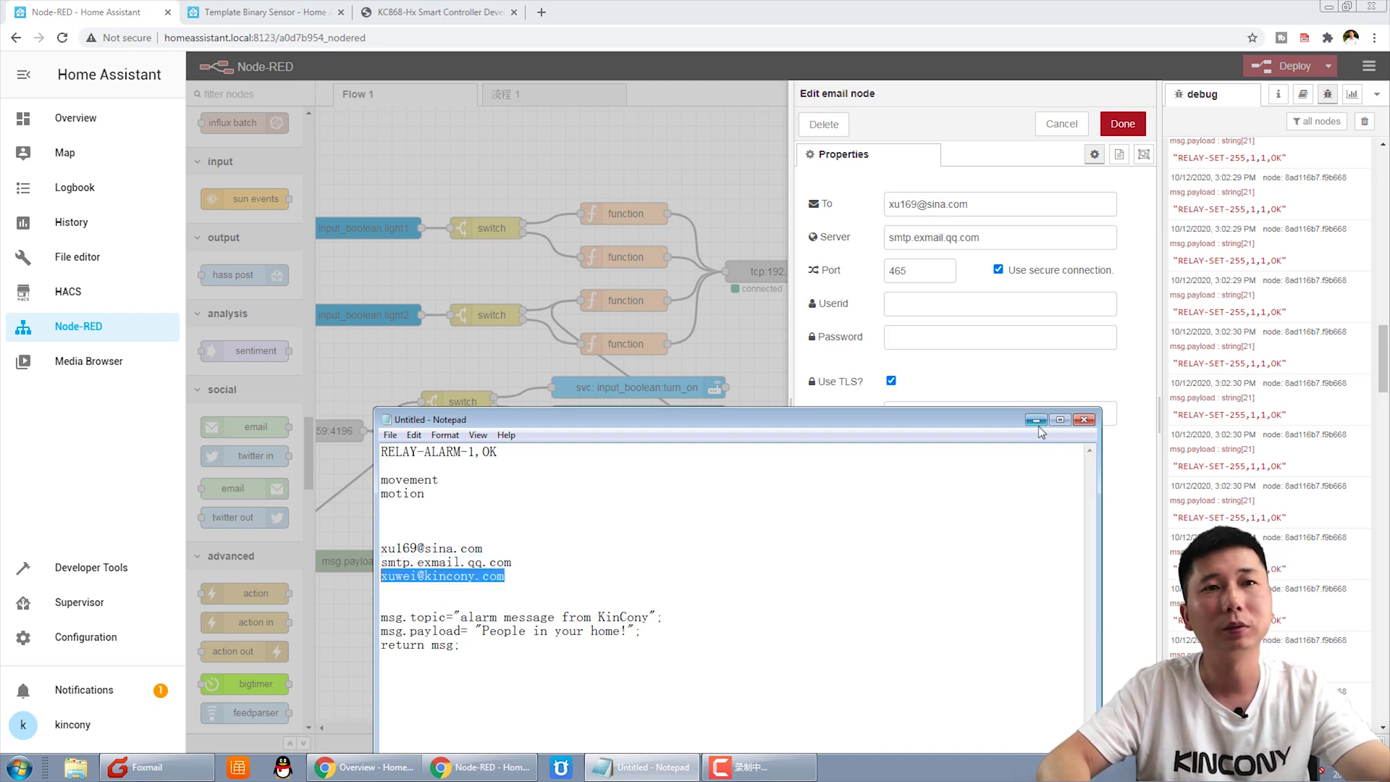
left_click(1036, 420)
left_click(962, 303)
key("ctrl+v")
left_click(944, 340)
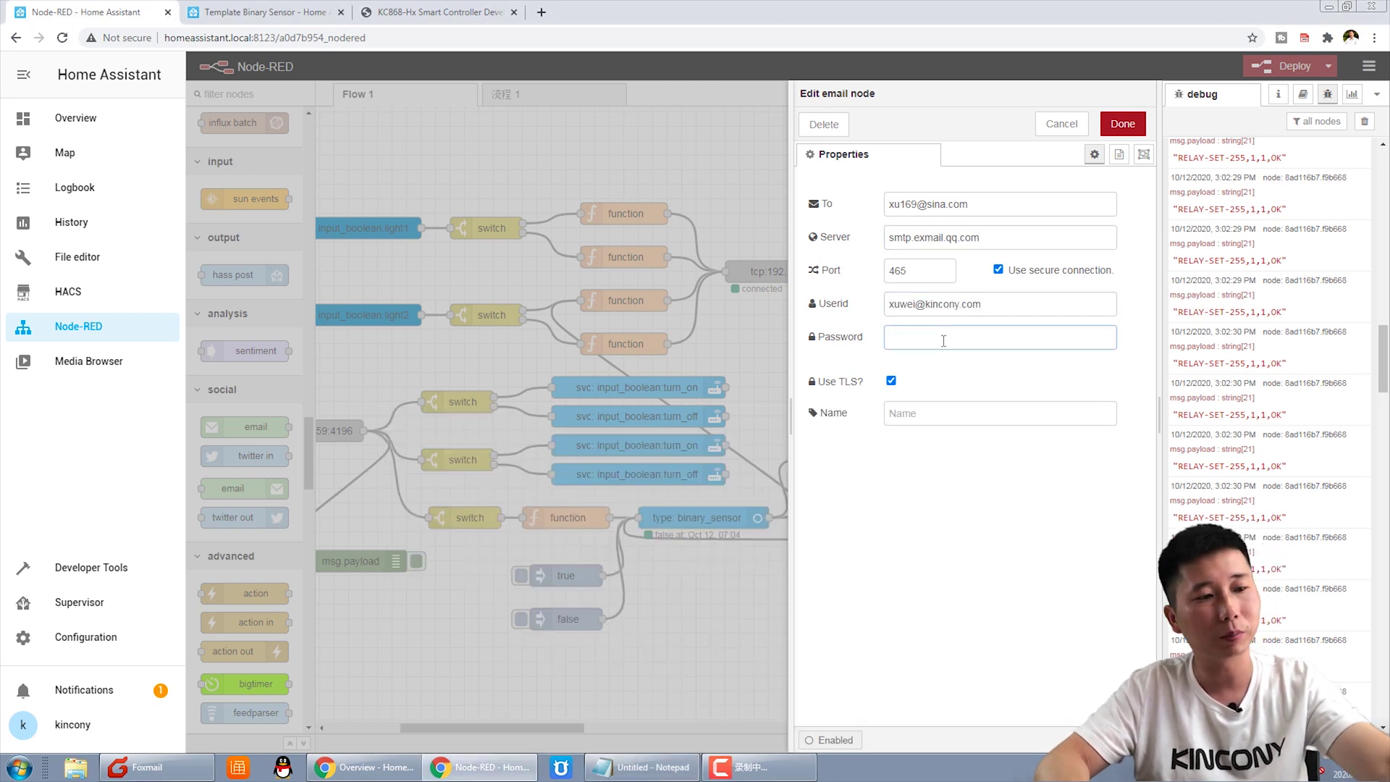
type("••")
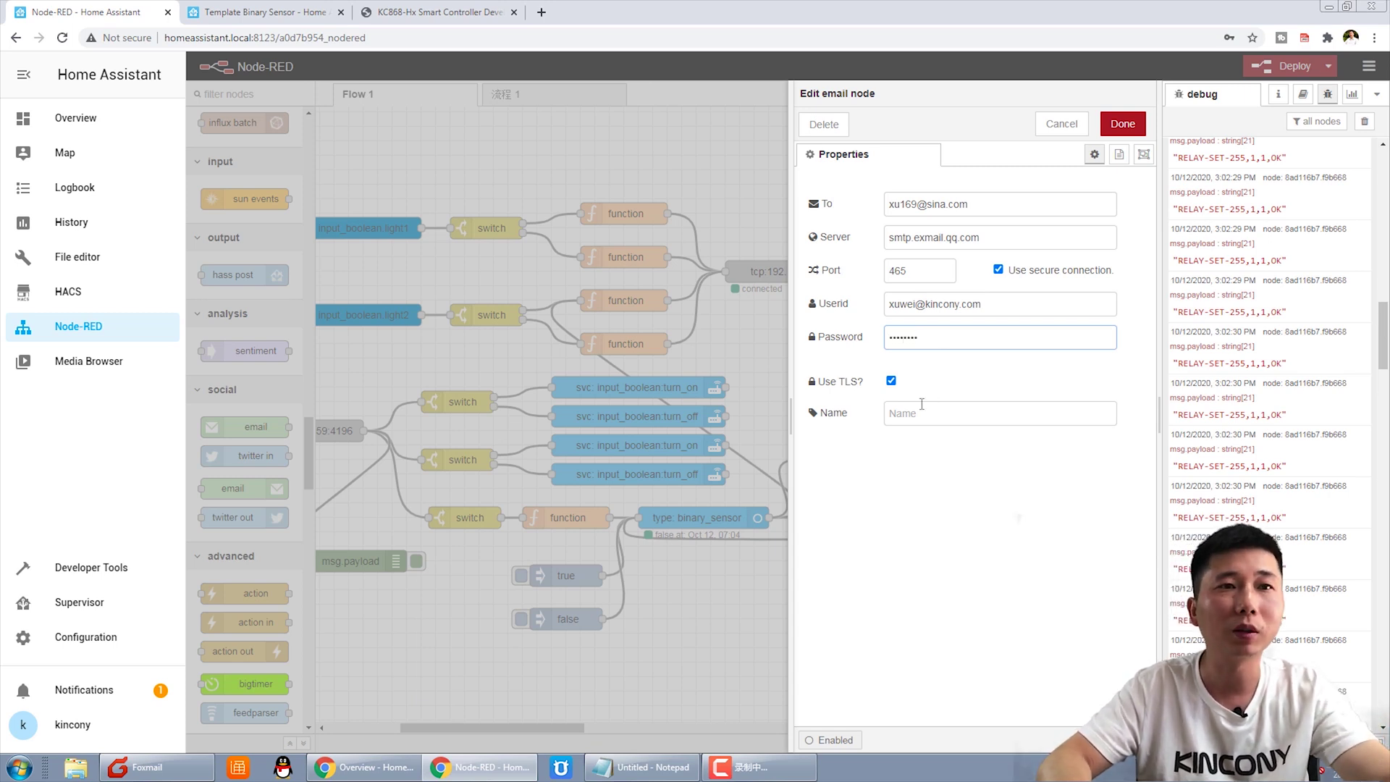
Save the email settings, shift the email node right, and delete the sensor-to-email wire.
left_click(1124, 125)
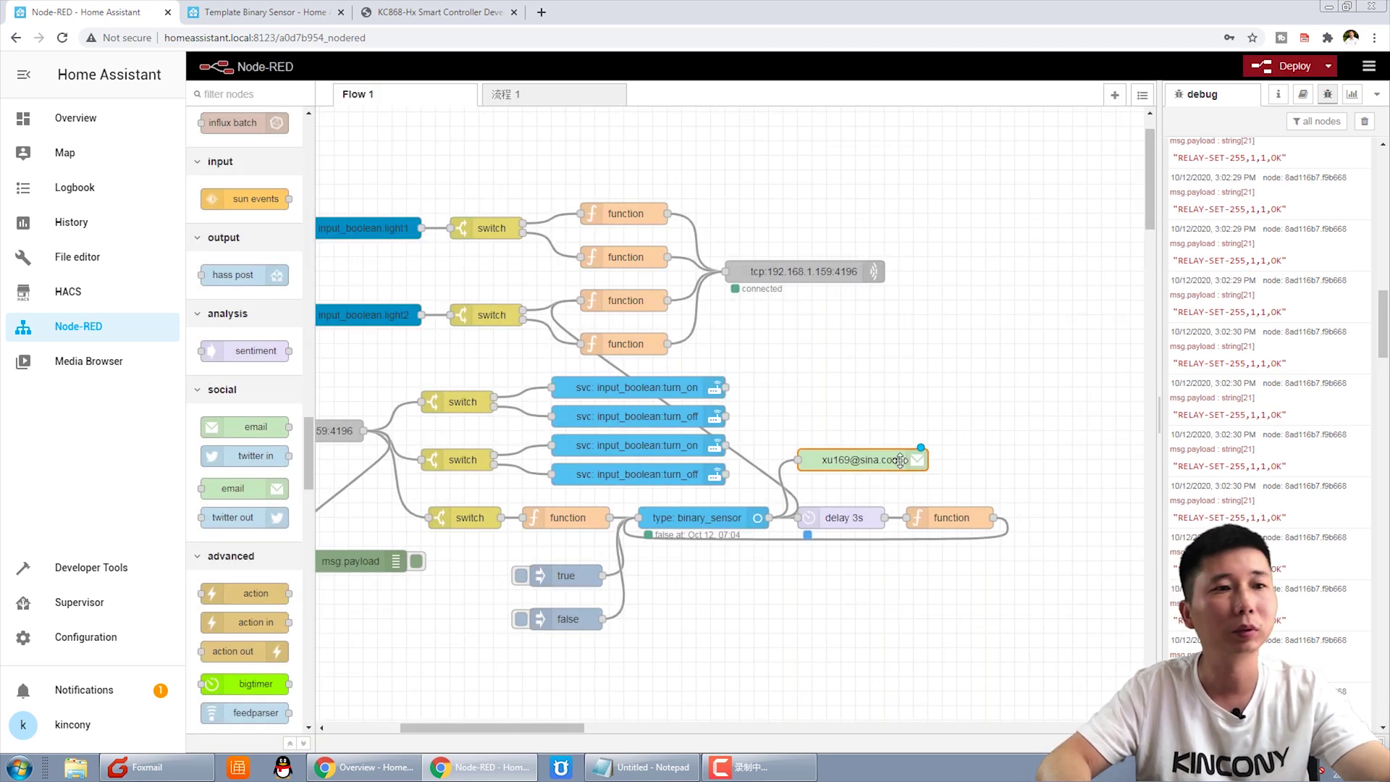
left_click(908, 425)
left_click_drag(853, 462, 960, 458)
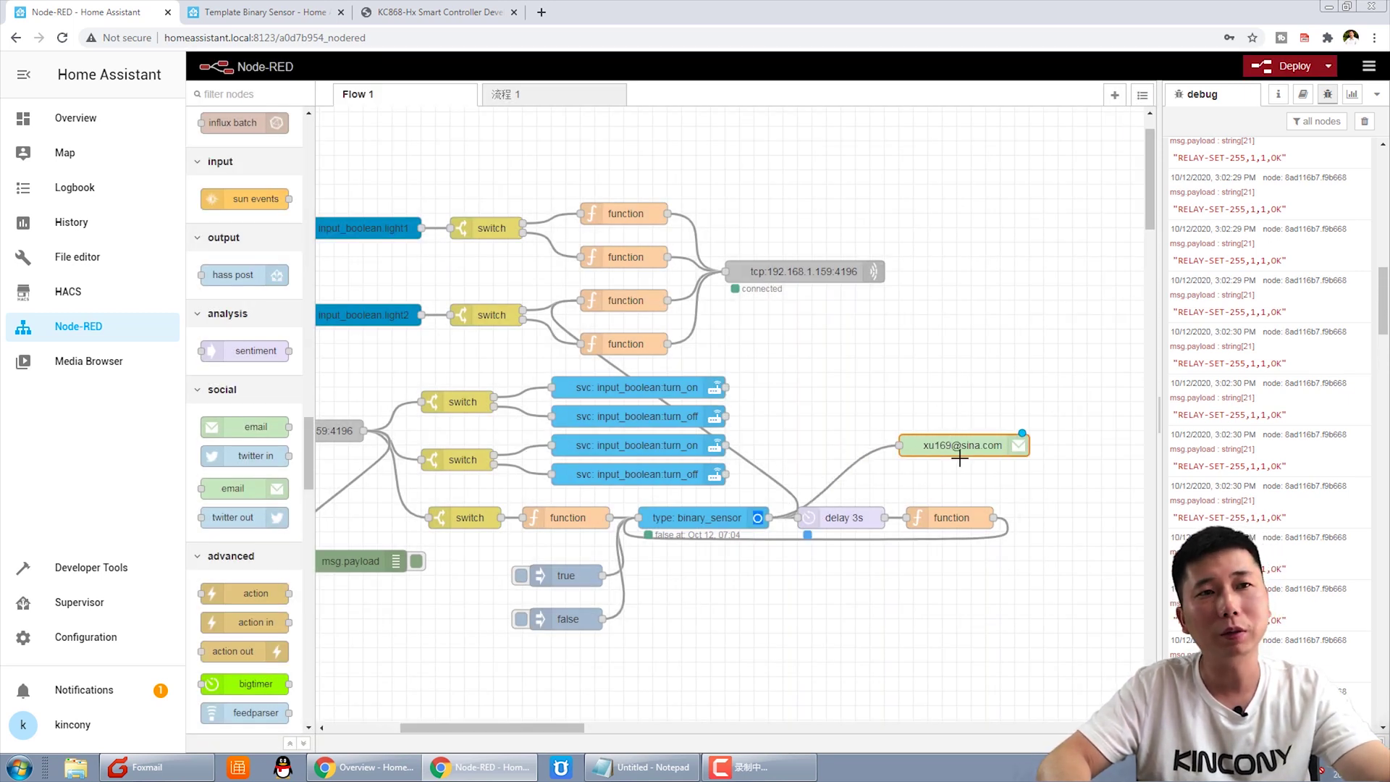
left_click(855, 462)
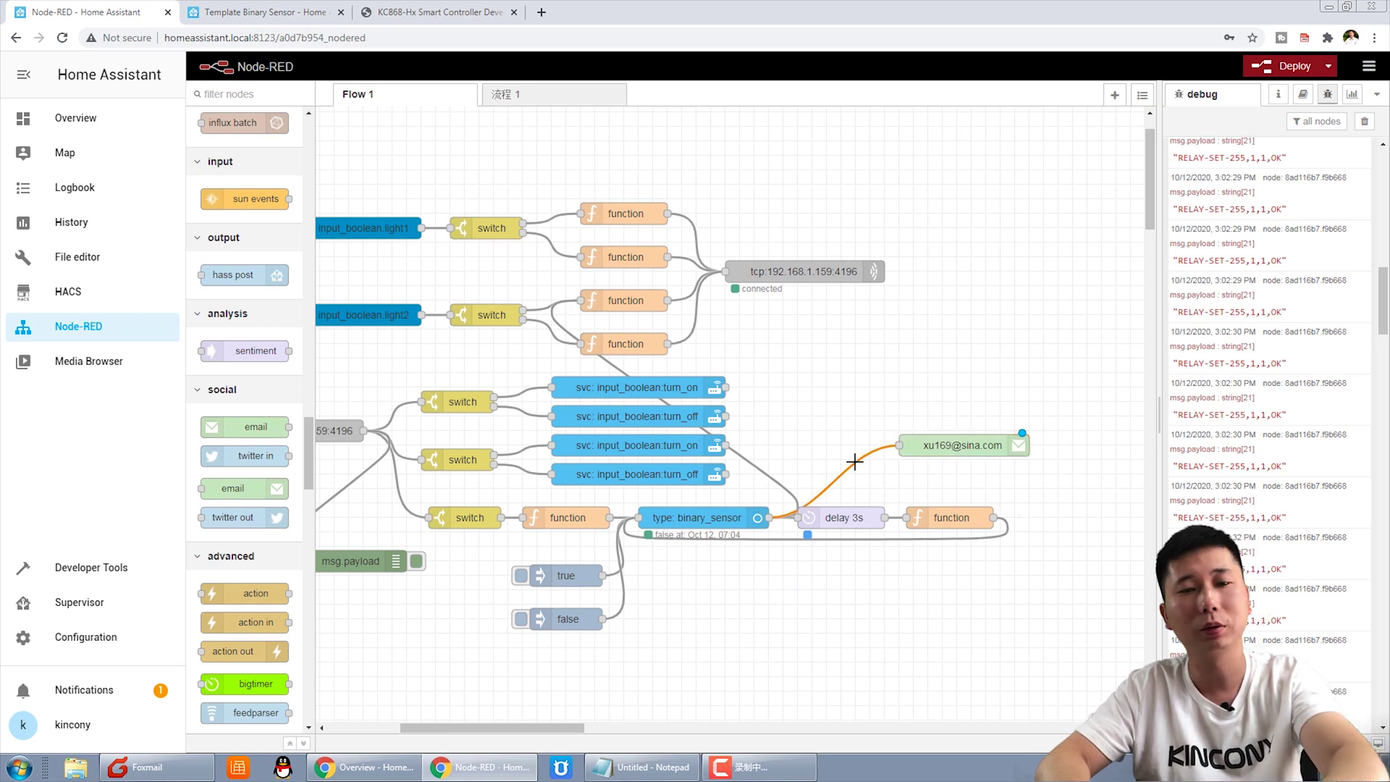
key("Delete")
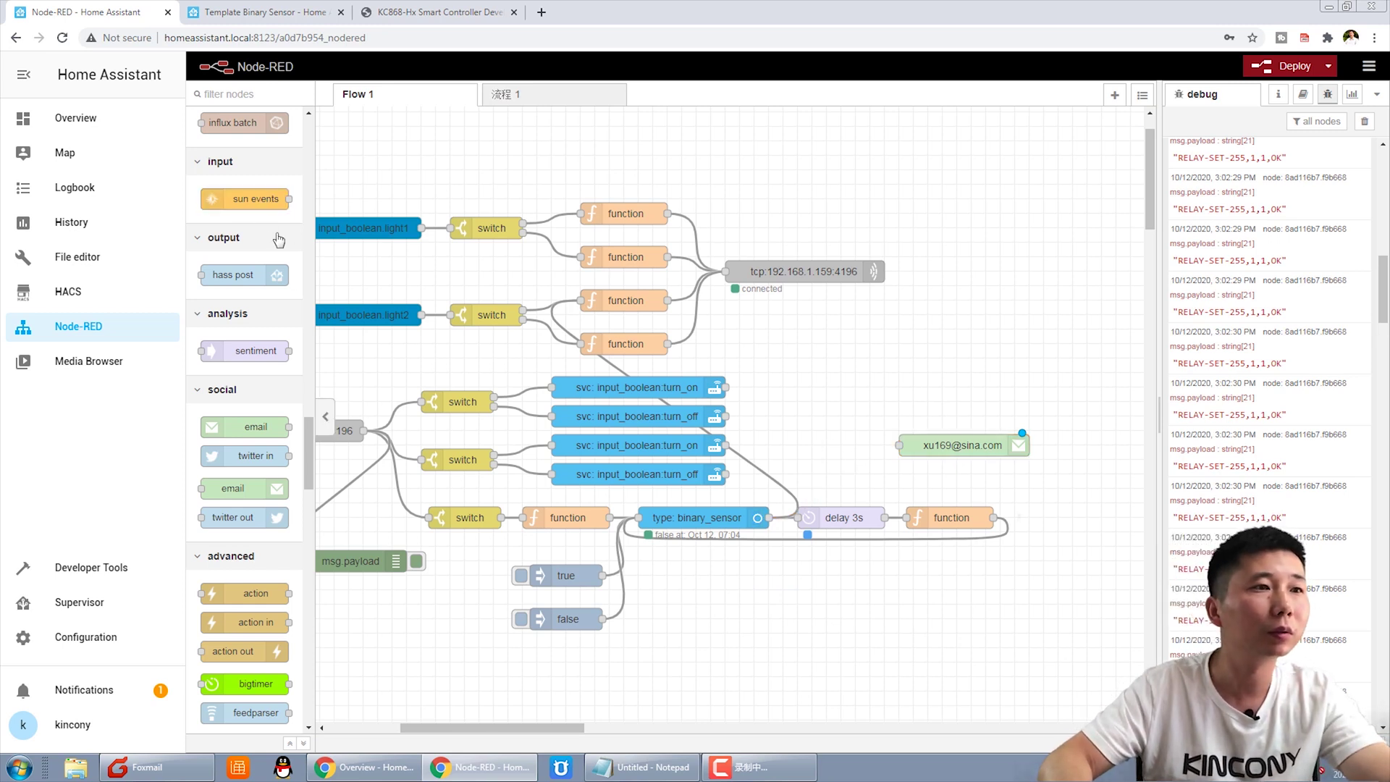
Place a new function node left of the email node and connect binary_sensor's output to it.
left_click_drag(310, 437, 351, 196)
left_click_drag(274, 391, 852, 449)
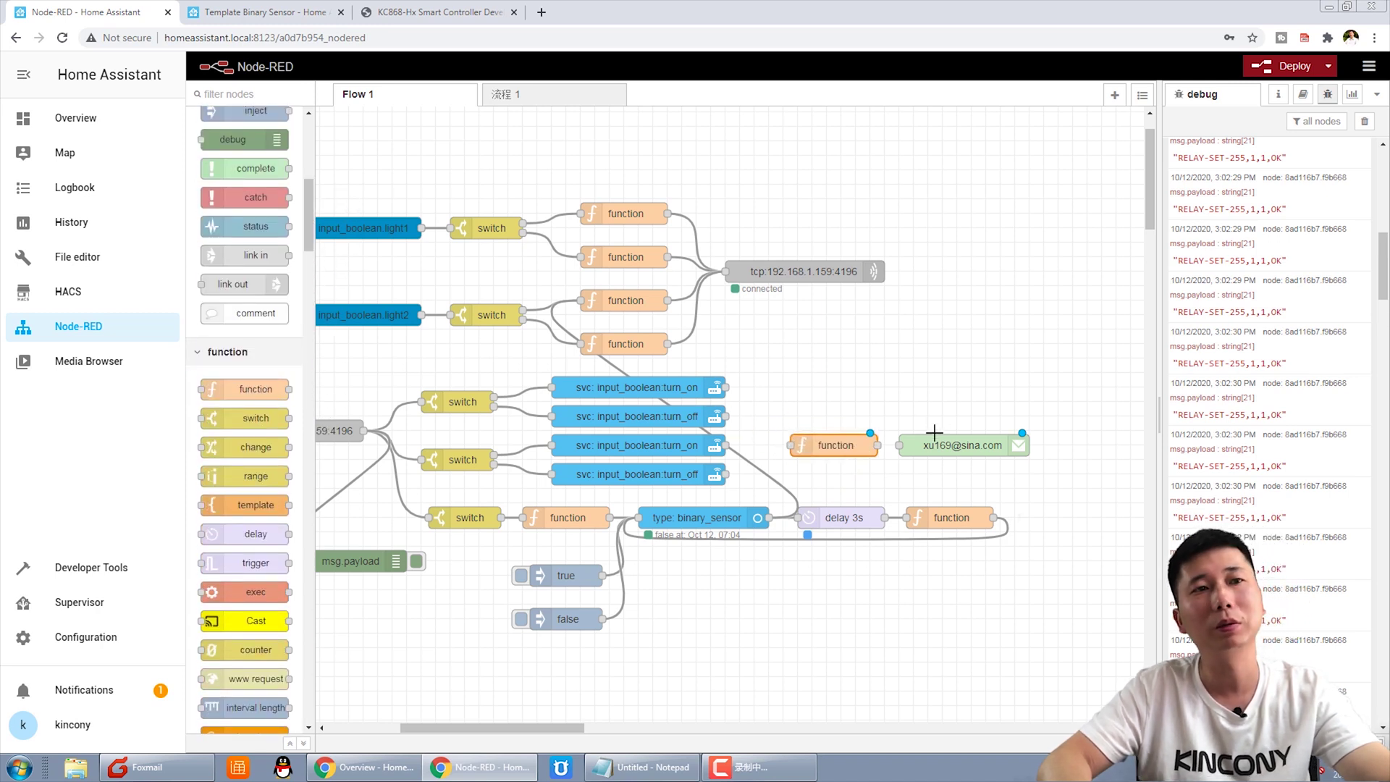
left_click(969, 449)
left_click_drag(968, 449, 983, 449)
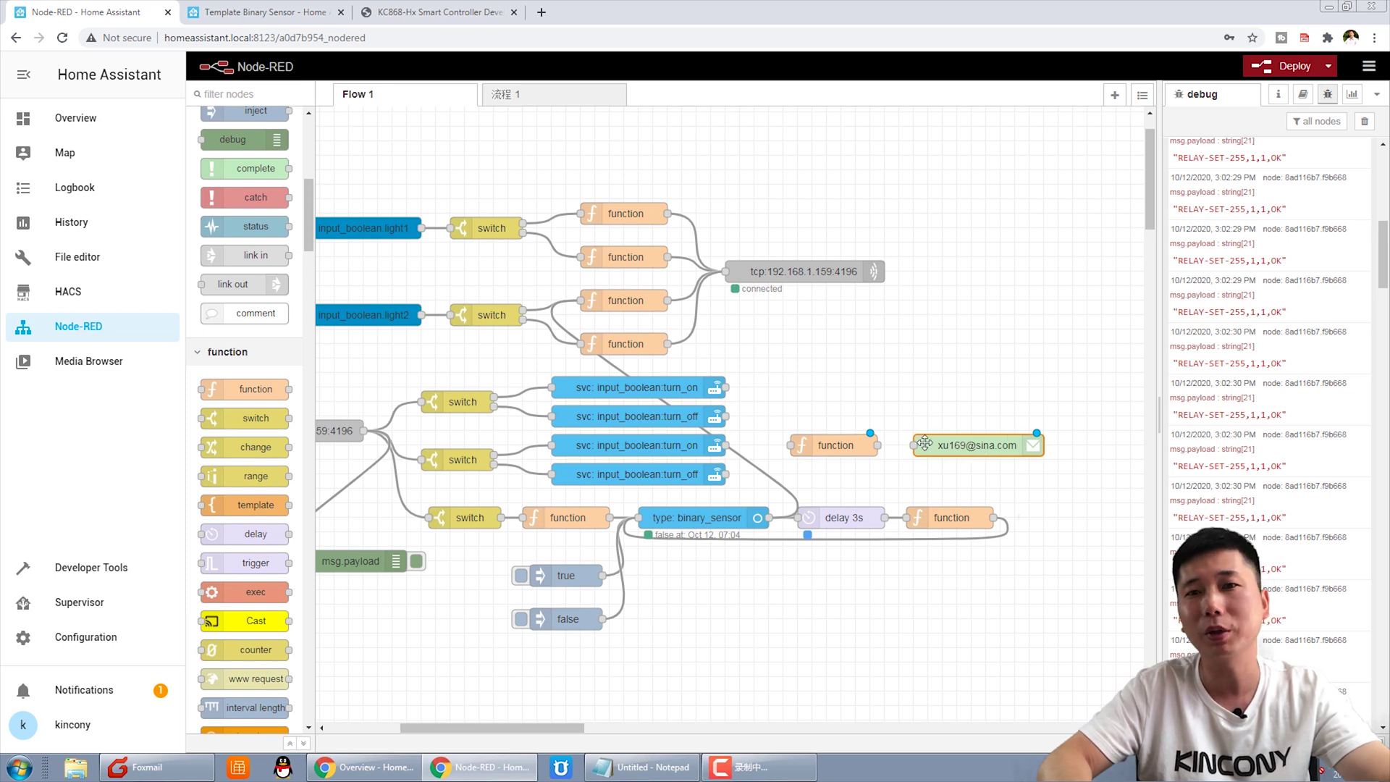
left_click_drag(829, 444, 836, 444)
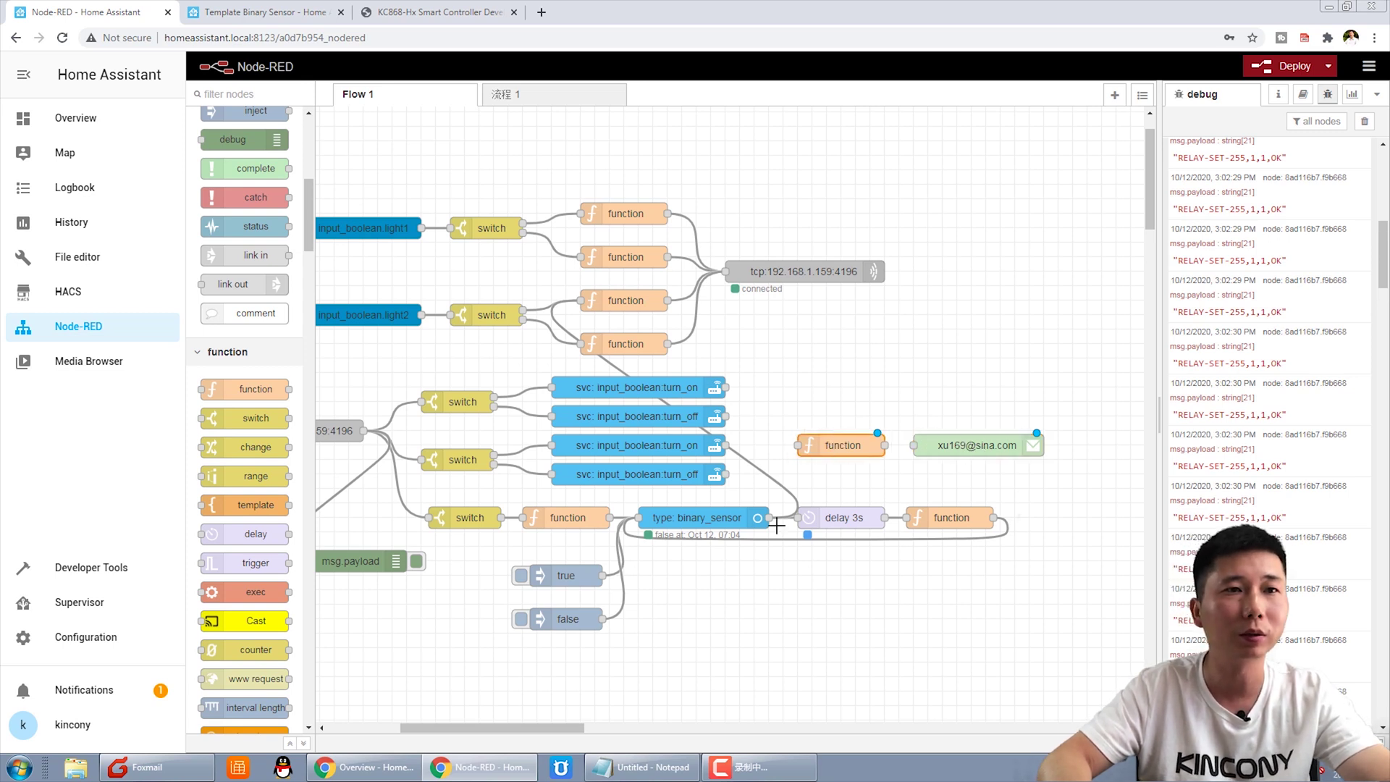
left_click_drag(785, 474, 799, 445)
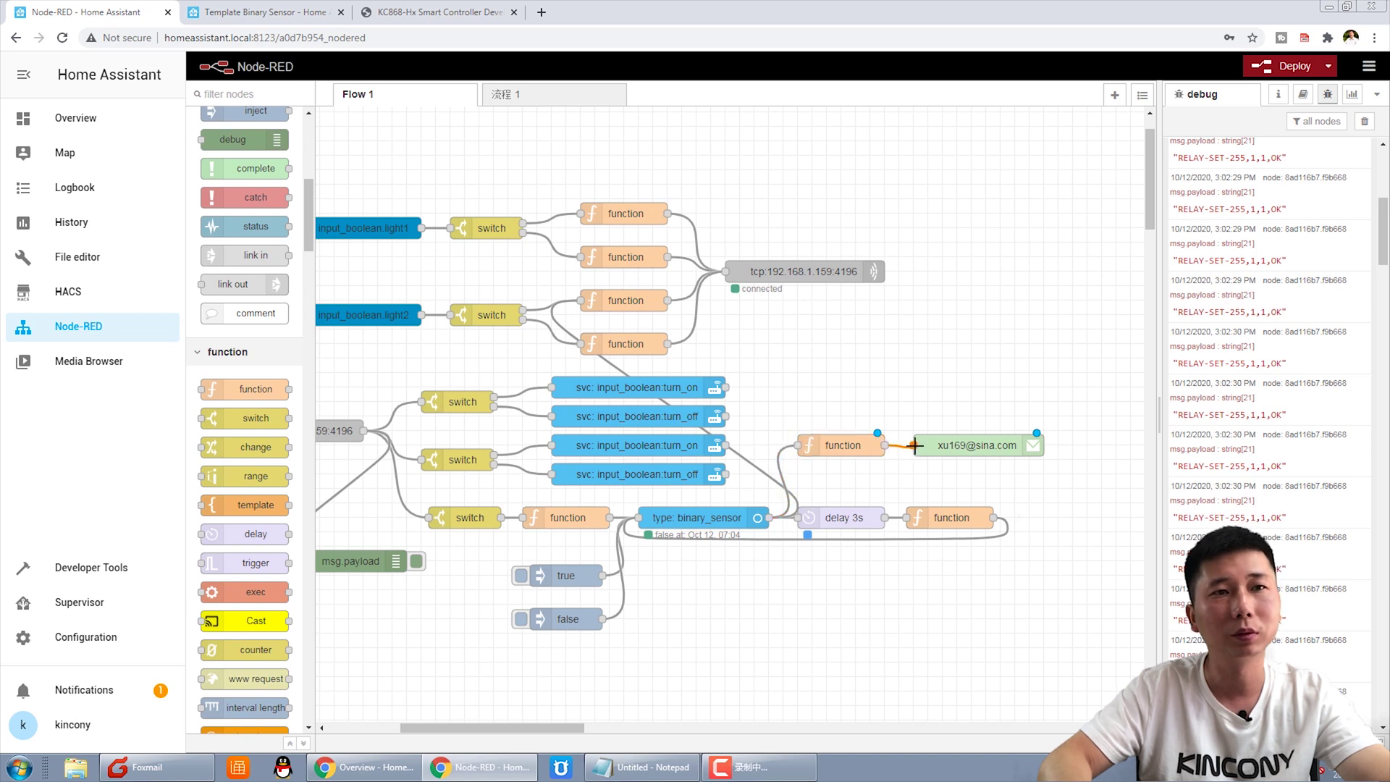
Copy the three lines of message code from the notes.
left_click(635, 766)
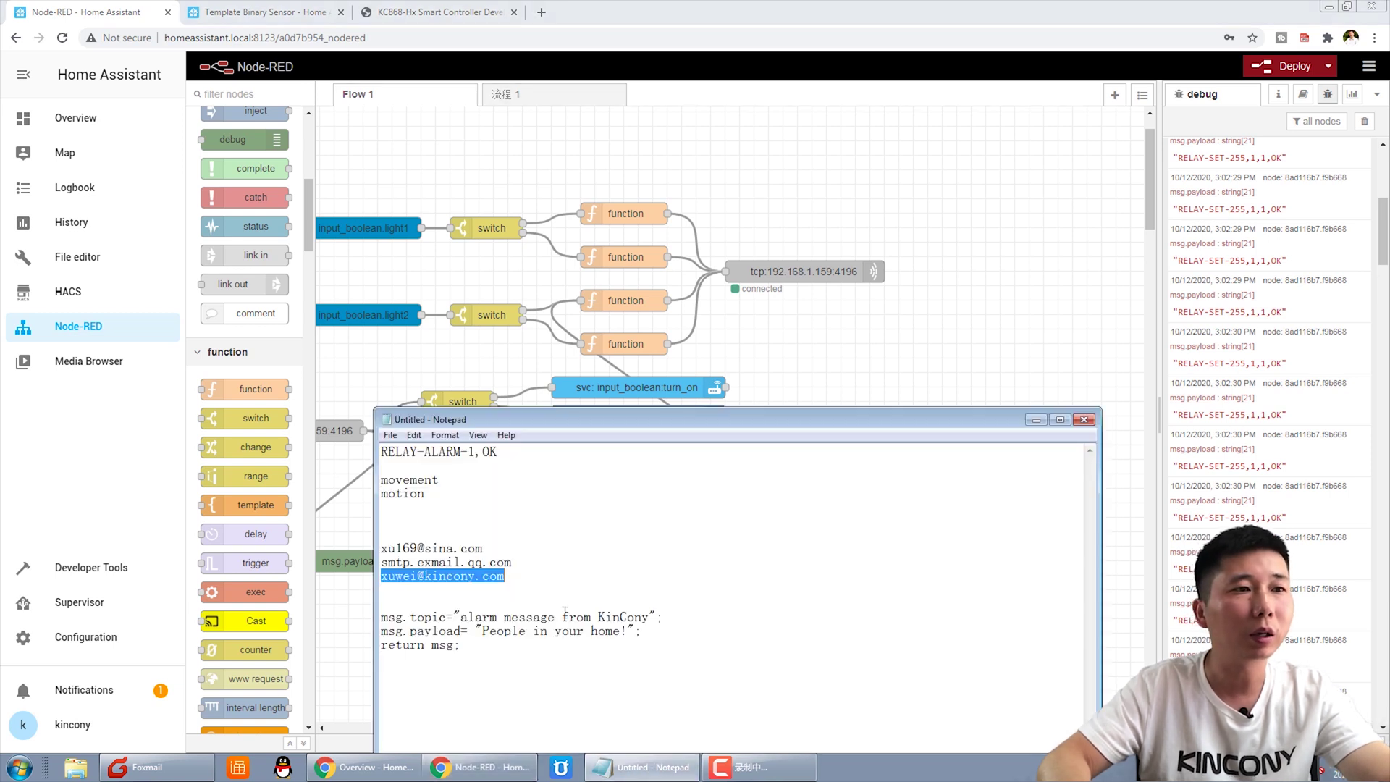
left_click_drag(485, 644, 381, 617)
key("ctrl+c")
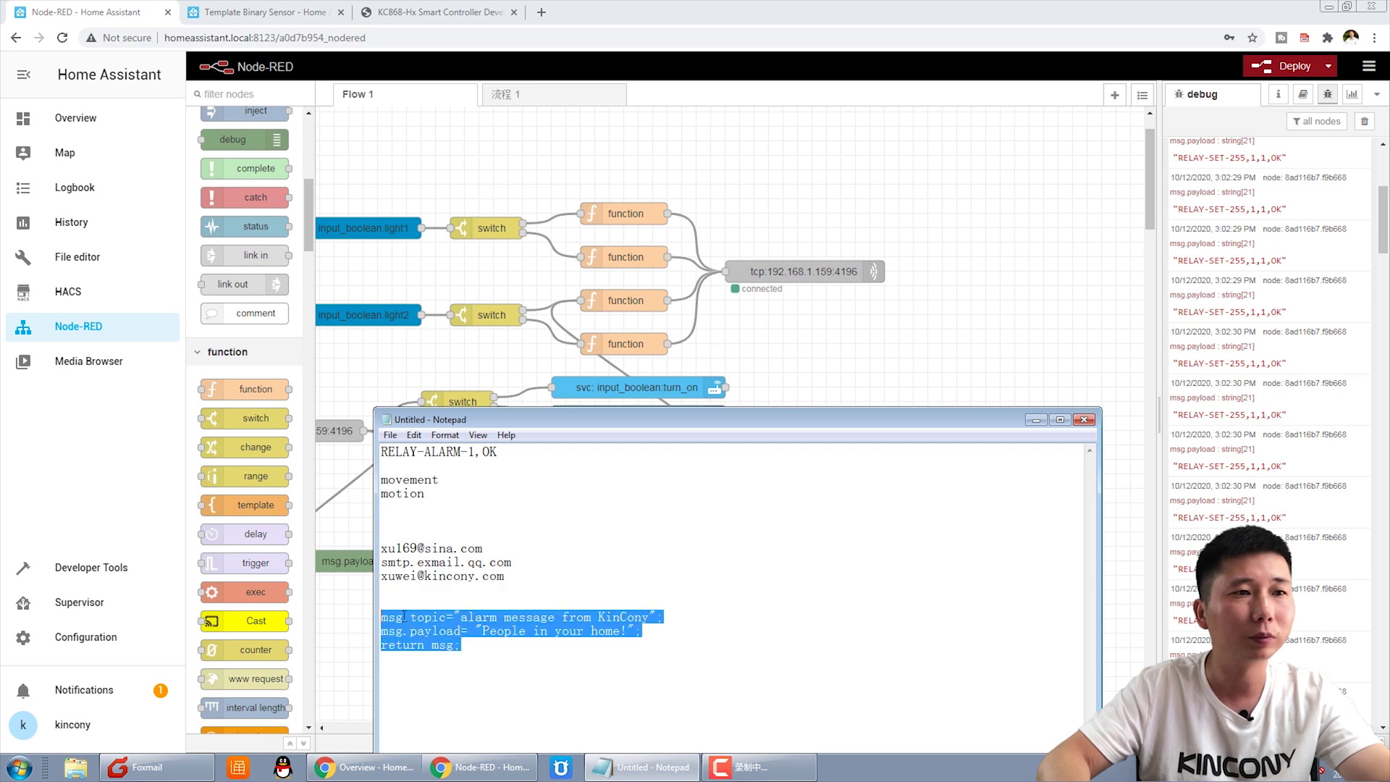
left_click(1036, 420)
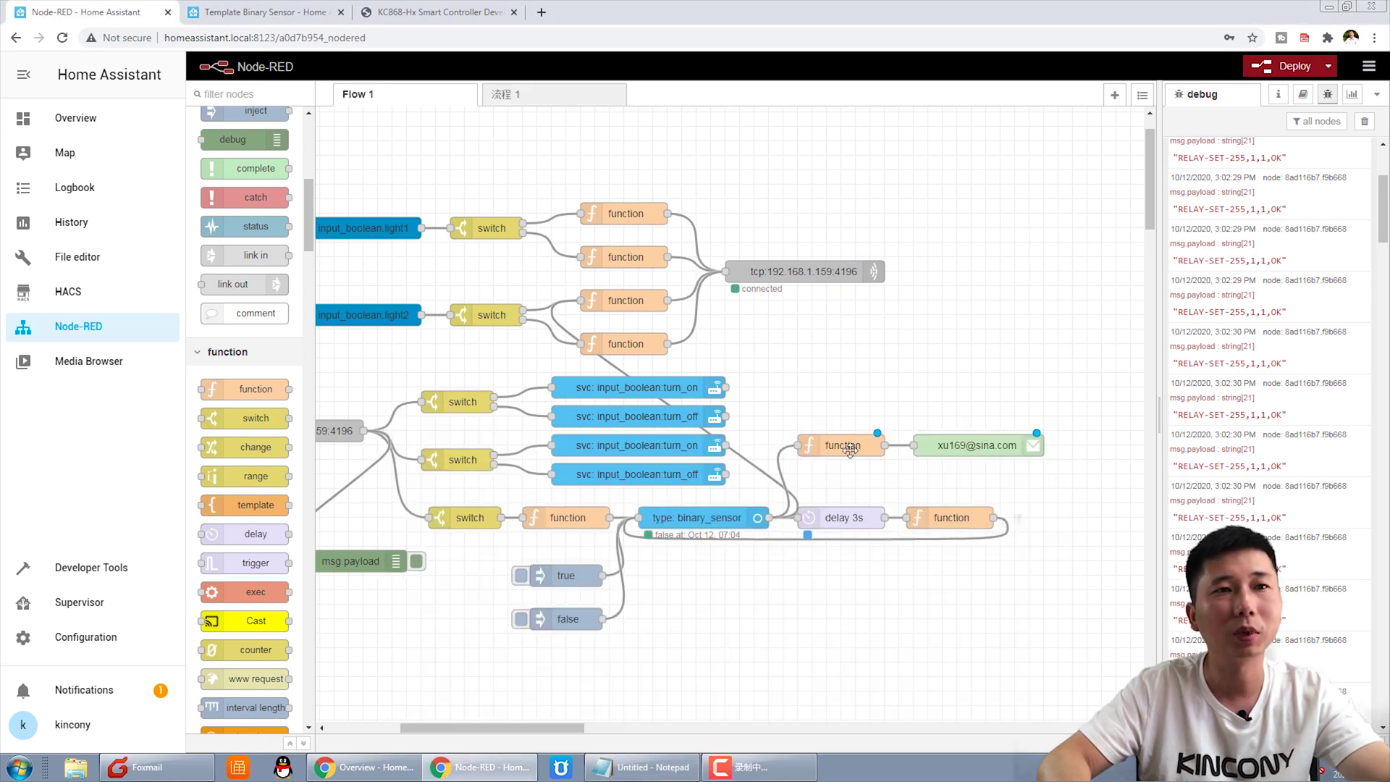
Paste code setting msg.topic 'alarm message from KinCony' and msg.payload 'People in your home!', removing blank lines.
double_click(844, 446)
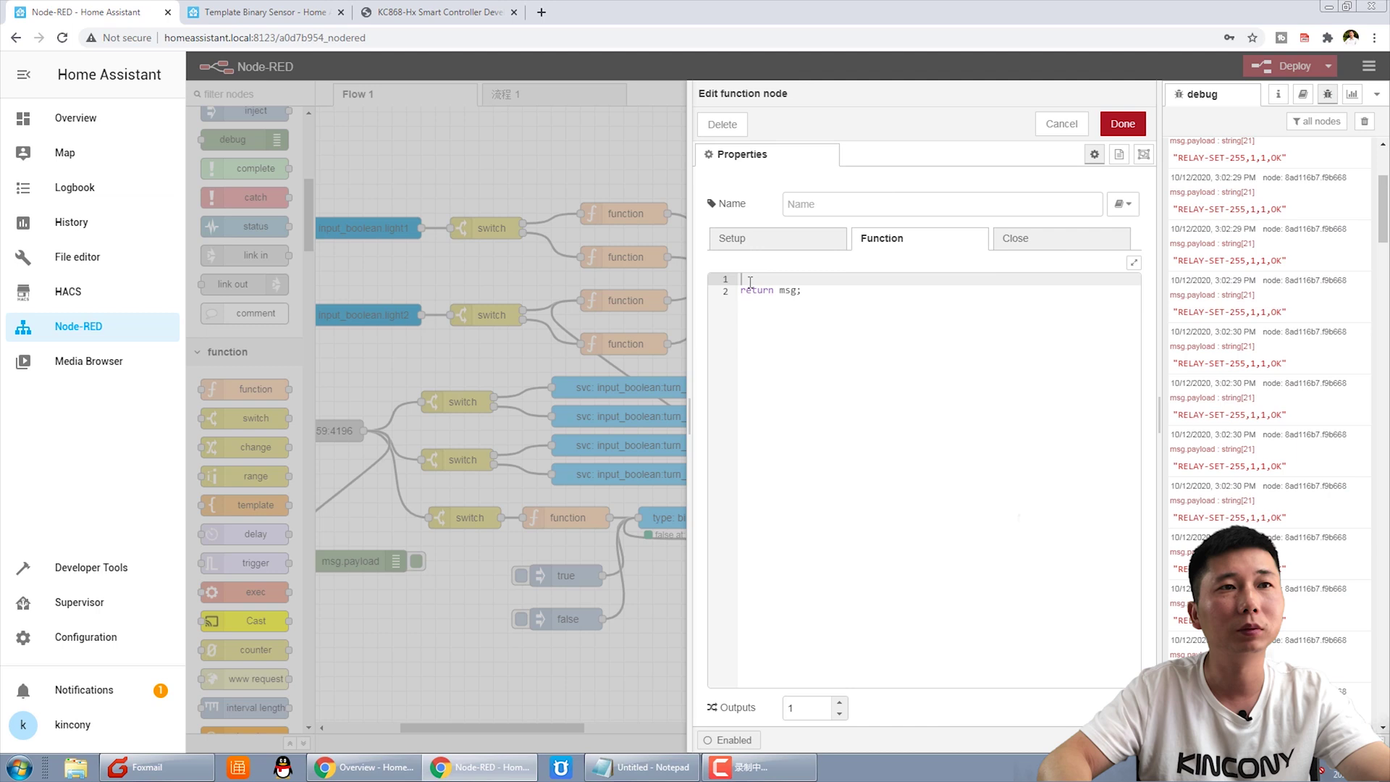
key("ctrl+v")
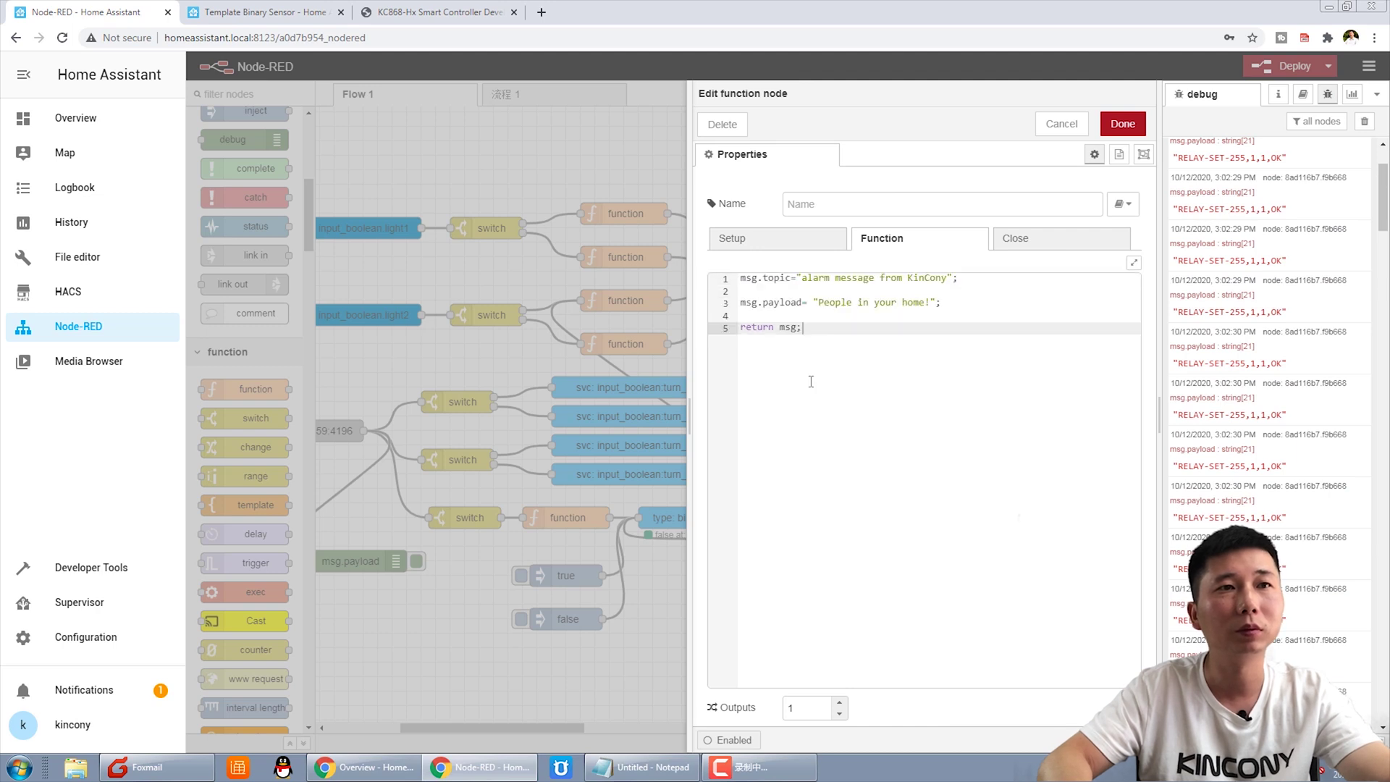
left_click(761, 293)
key("BackSpace")
left_click(767, 303)
key("BackSpace")
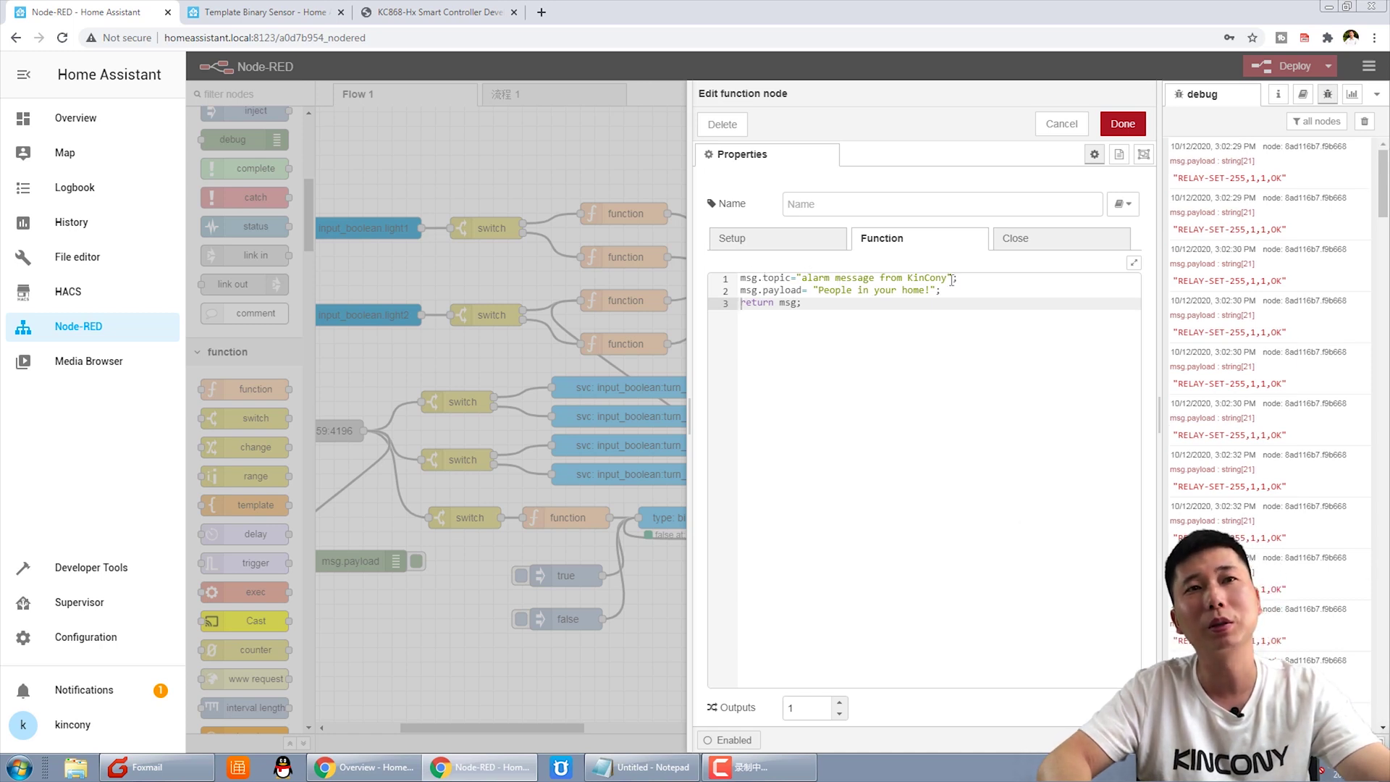
left_click_drag(792, 276, 954, 281)
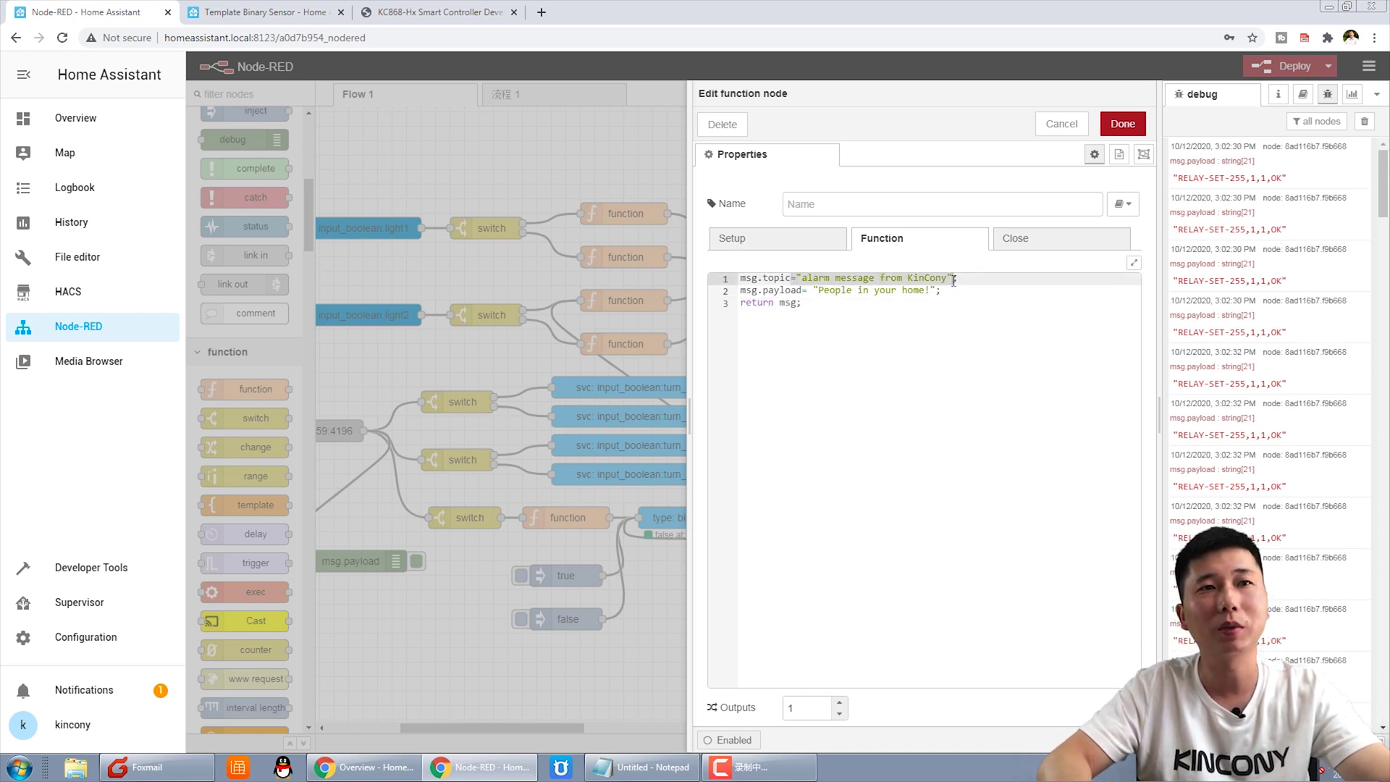
left_click(927, 285)
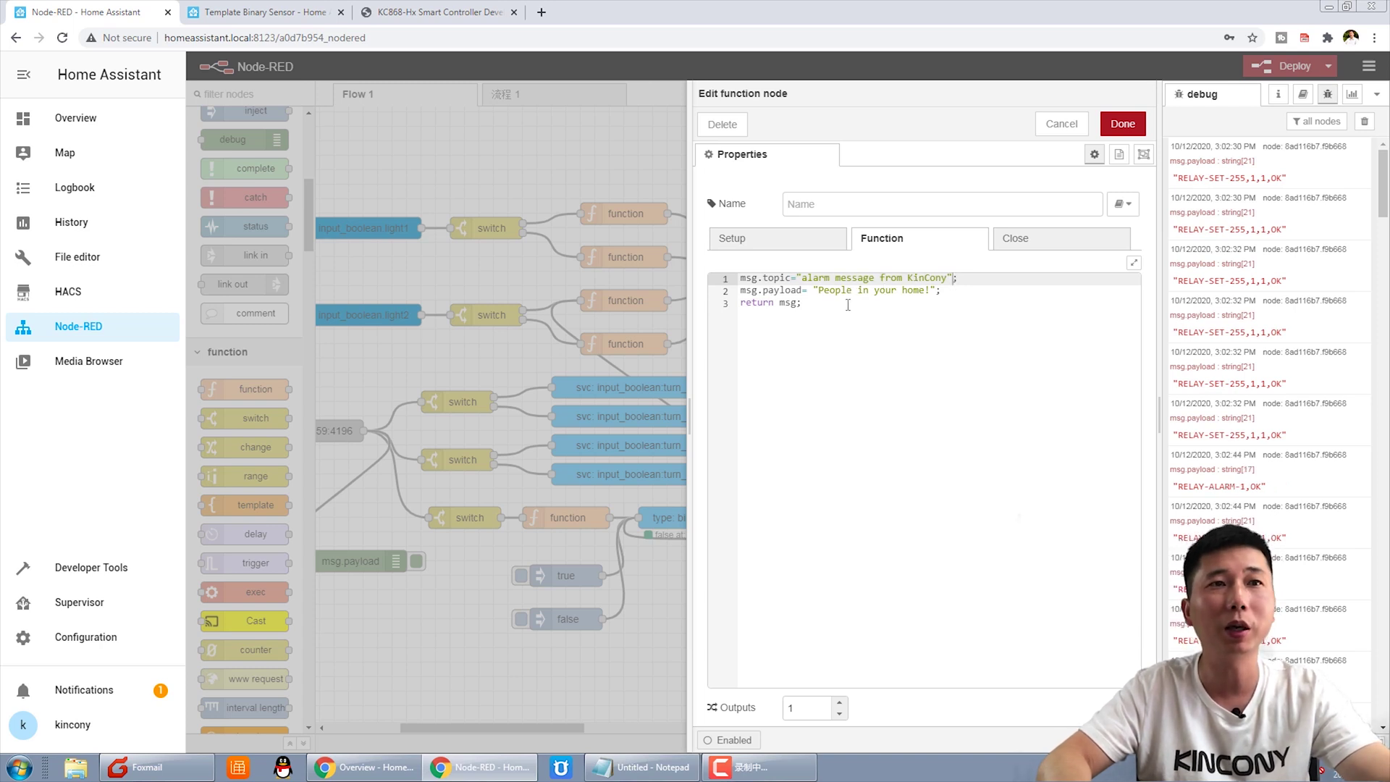
left_click_drag(823, 292, 930, 291)
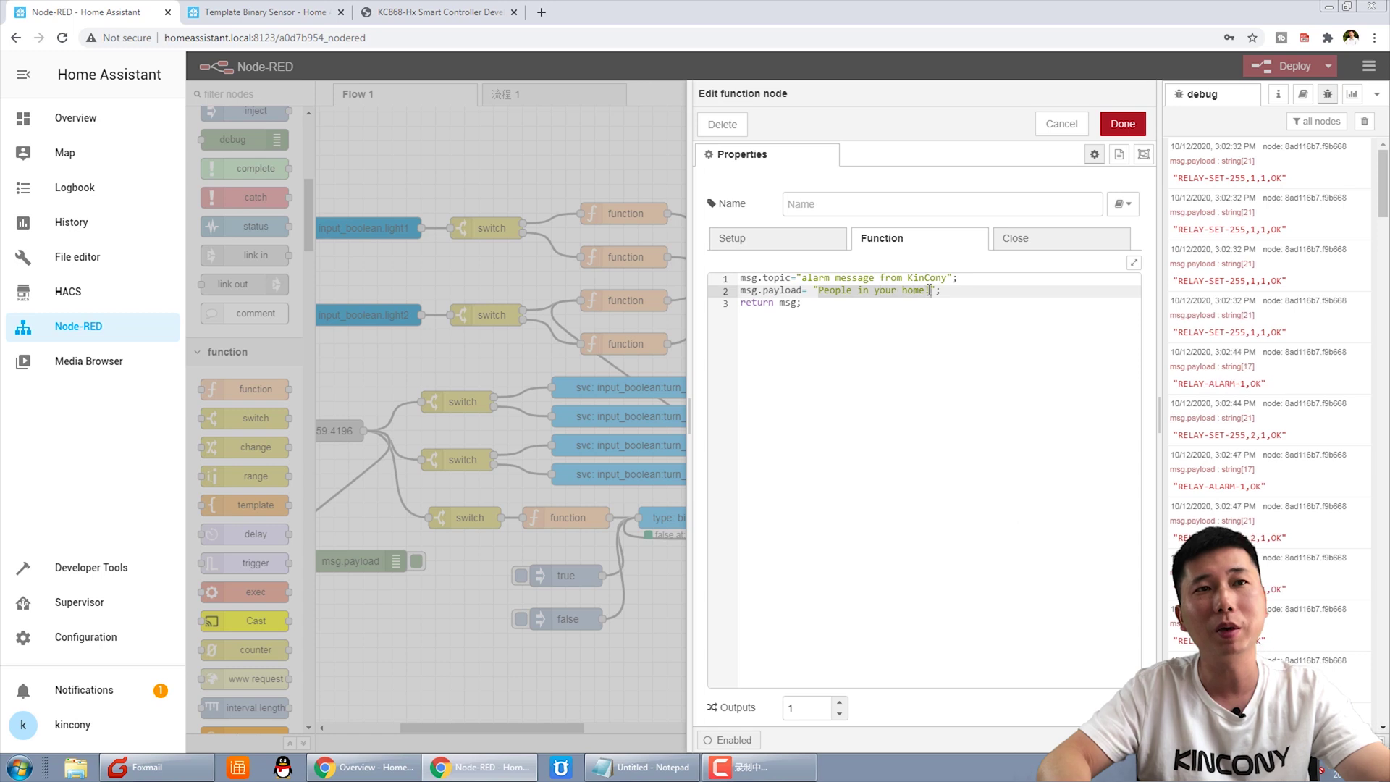
left_click(925, 290)
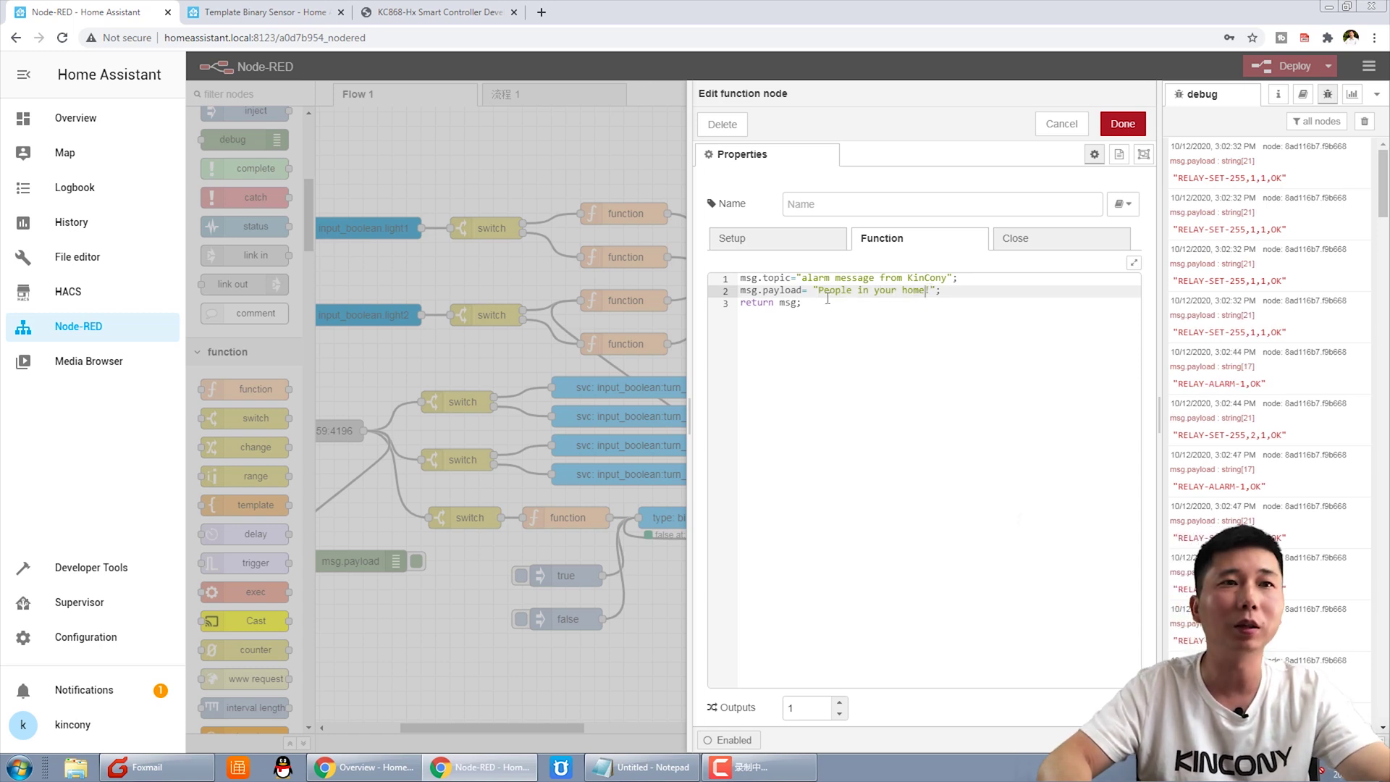
key("BackSpace")
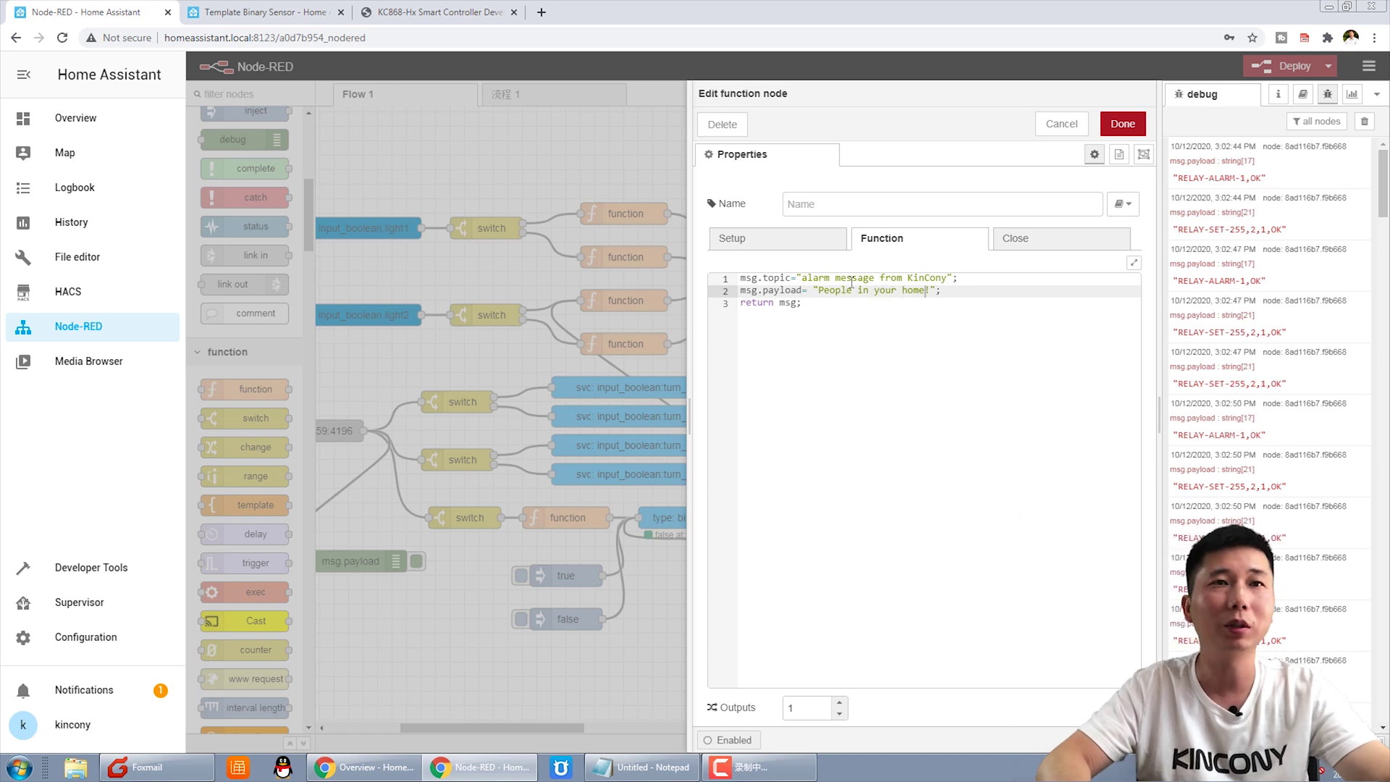
left_click(1123, 134)
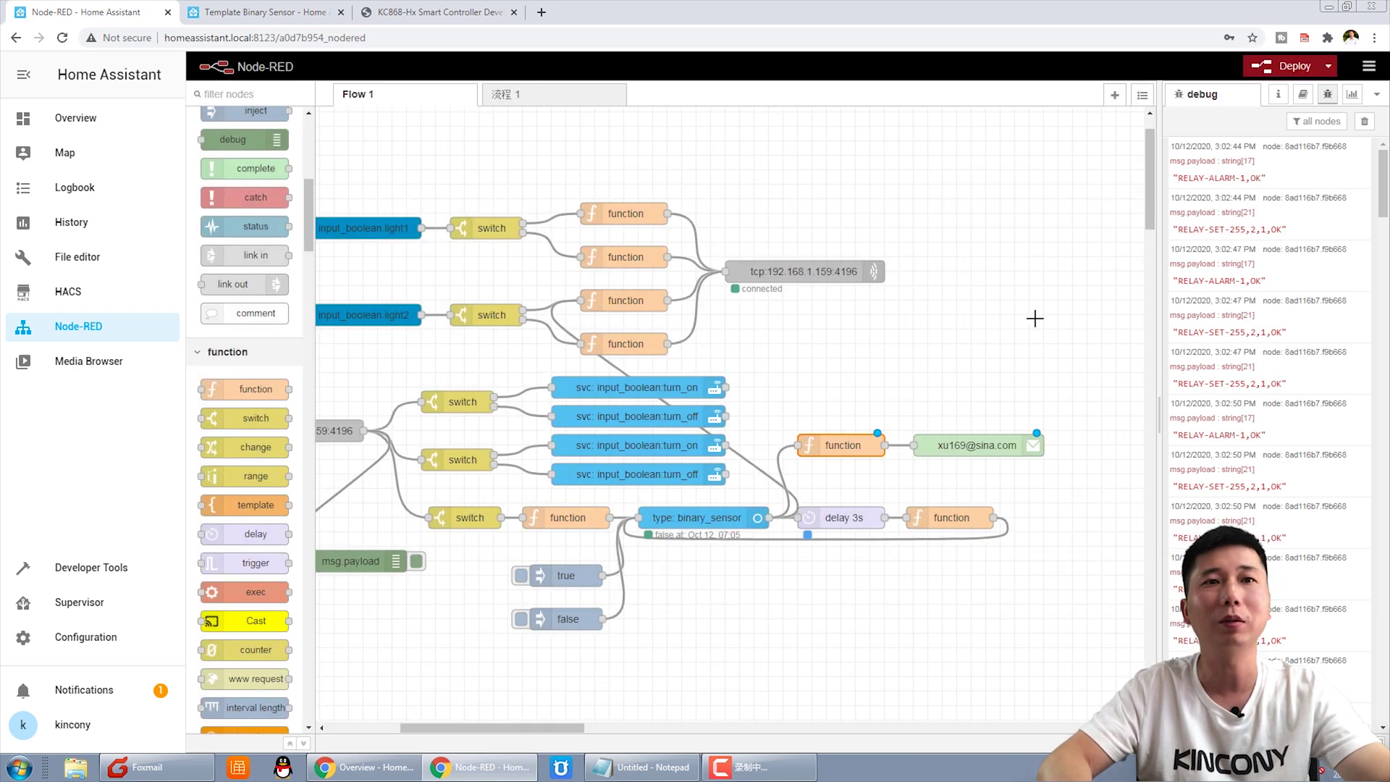
Show the info sidebar and deploy the flow with the new email branch.
left_click(1283, 97)
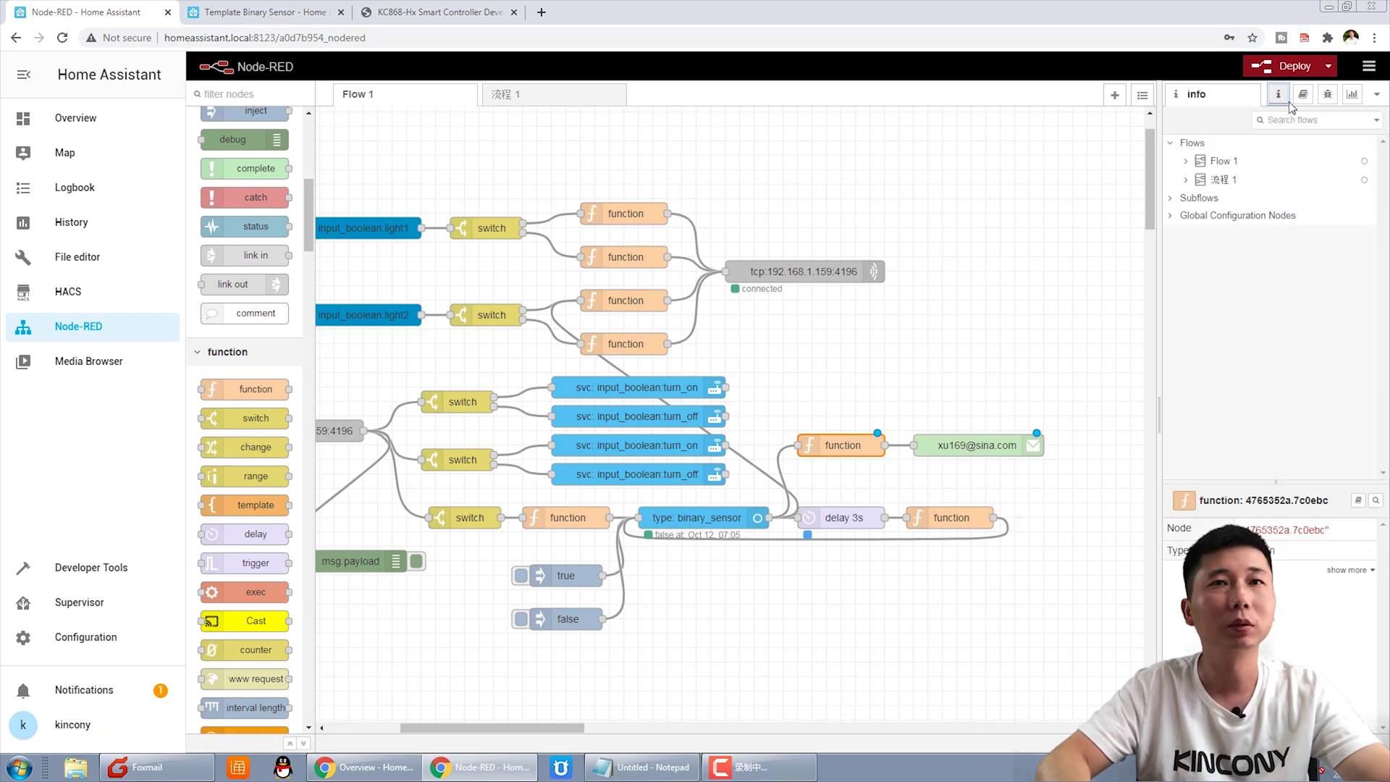
left_click(1300, 73)
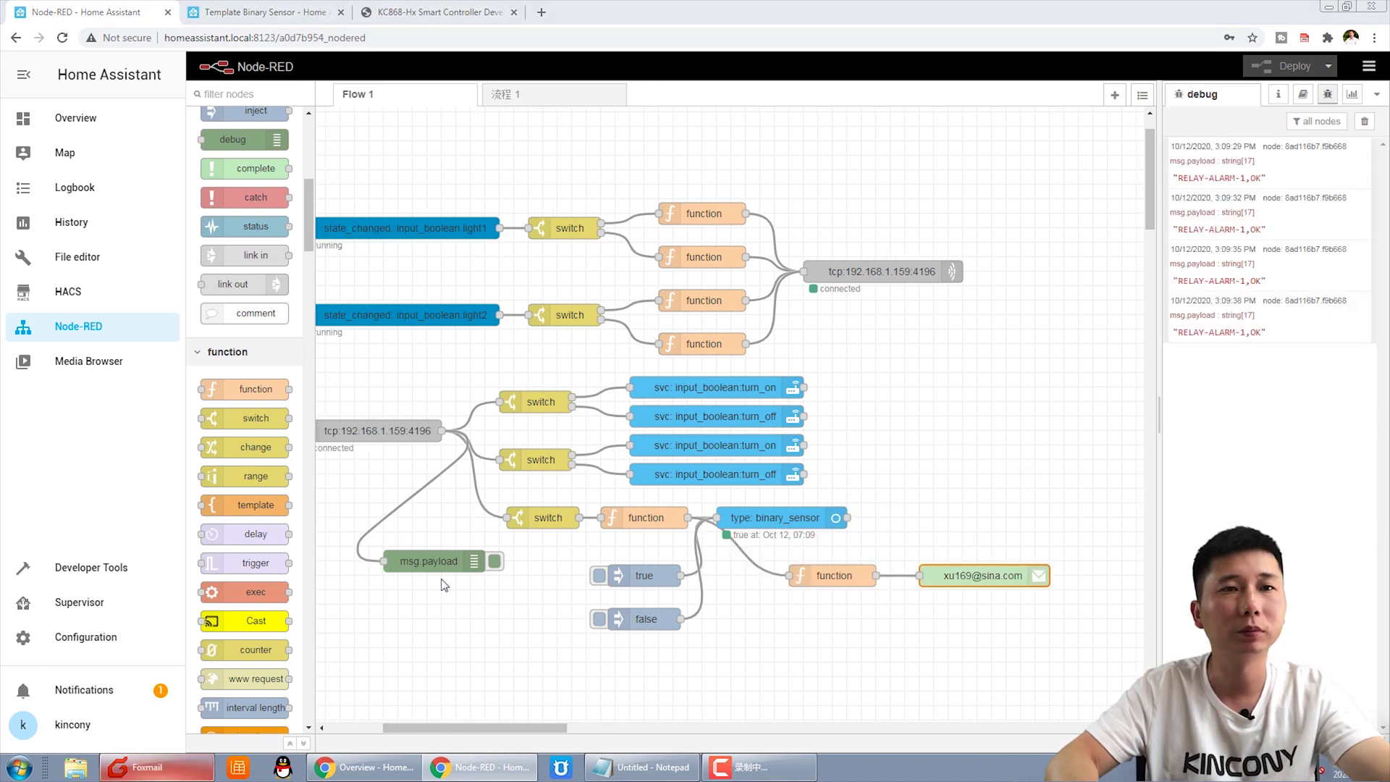
Fetch new mail in Foxmail and find the 'alarm message from KinCony' email.
left_click(157, 766)
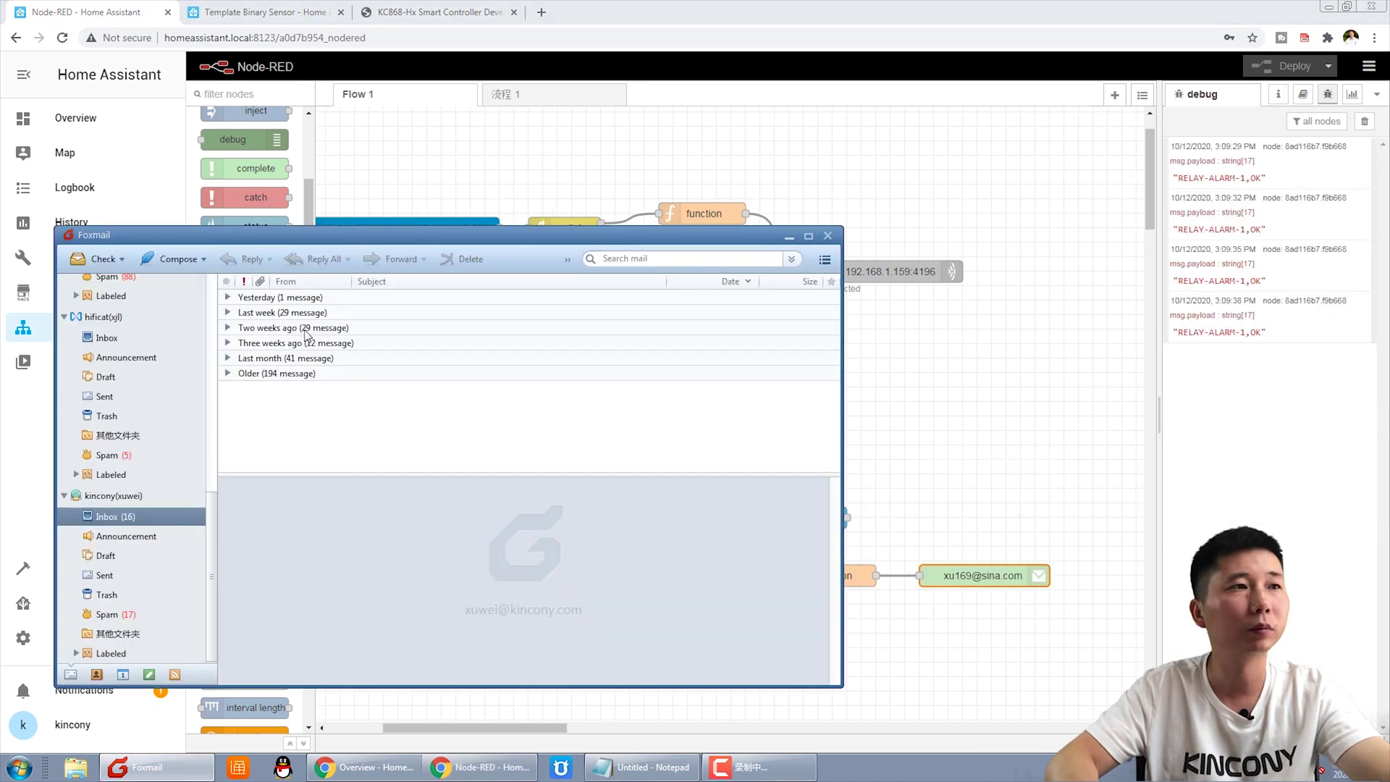
left_click(89, 261)
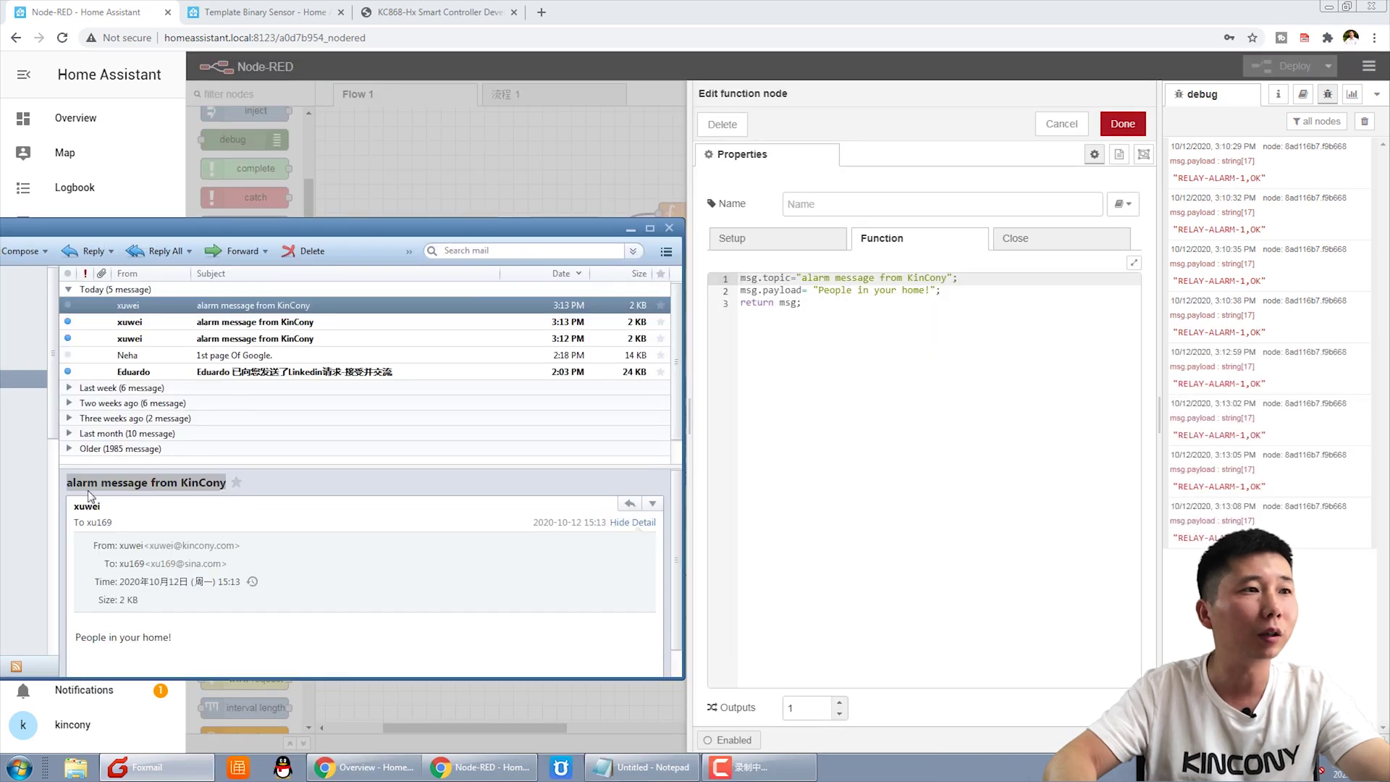
scroll(196, 562, "down", 1)
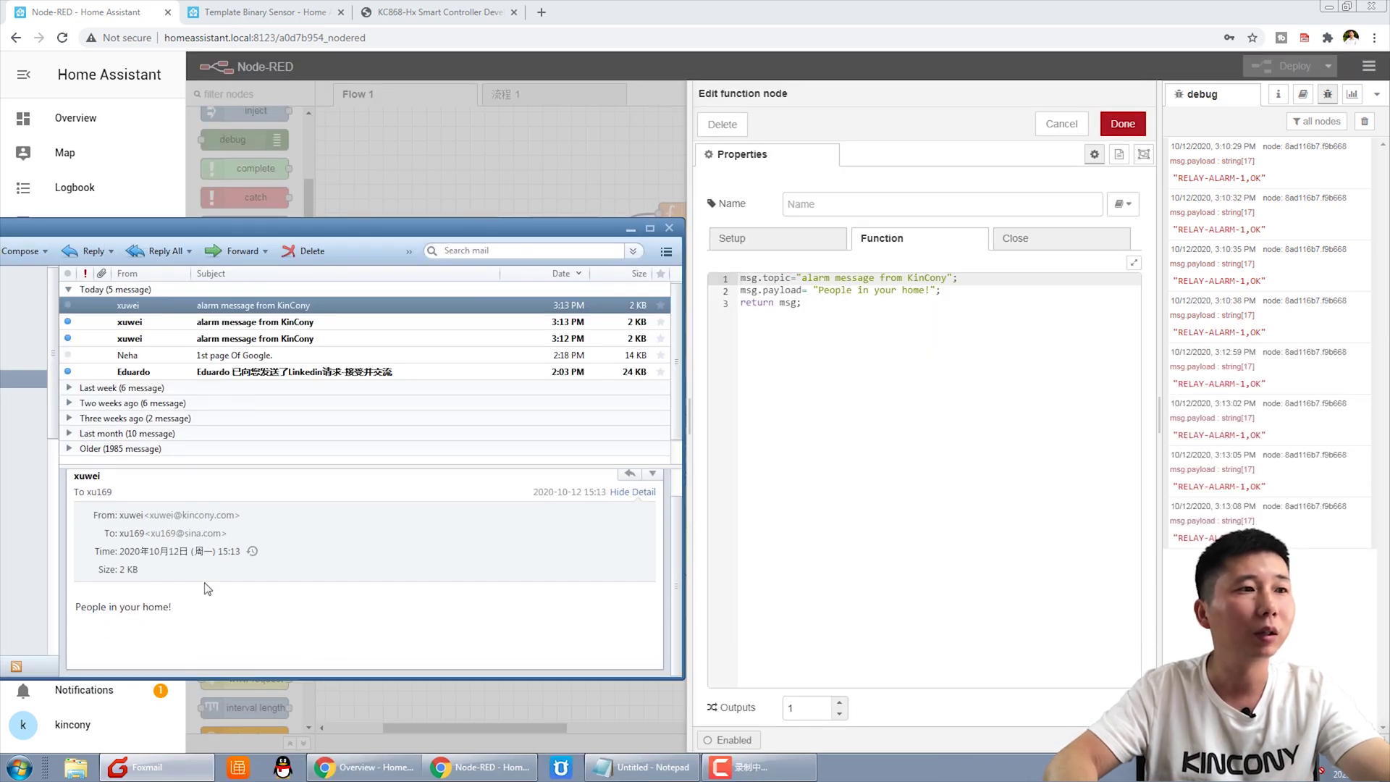
Highlight the email's 'People in your home!' body text, then return to Node-RED.
triple_click(117, 611)
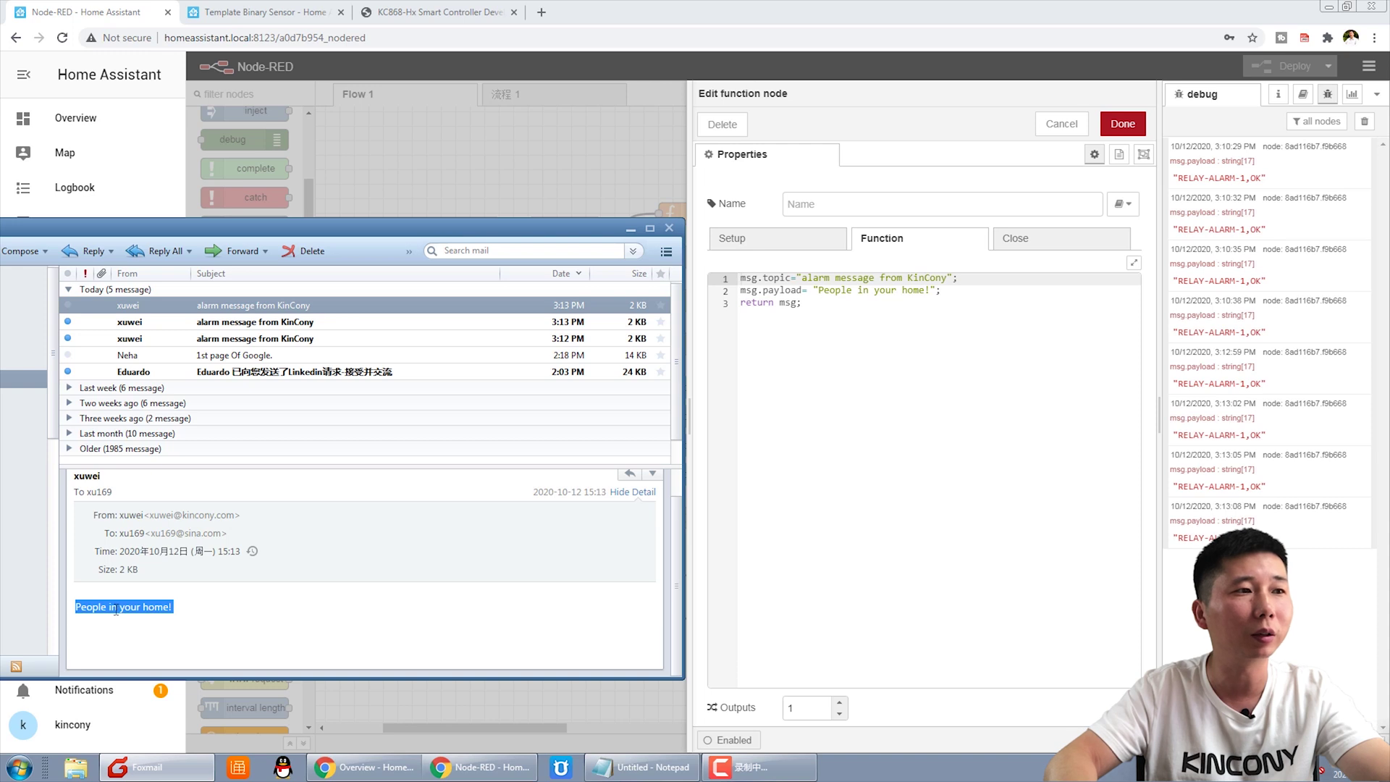
left_click(196, 616)
left_click_drag(193, 610, 75, 608)
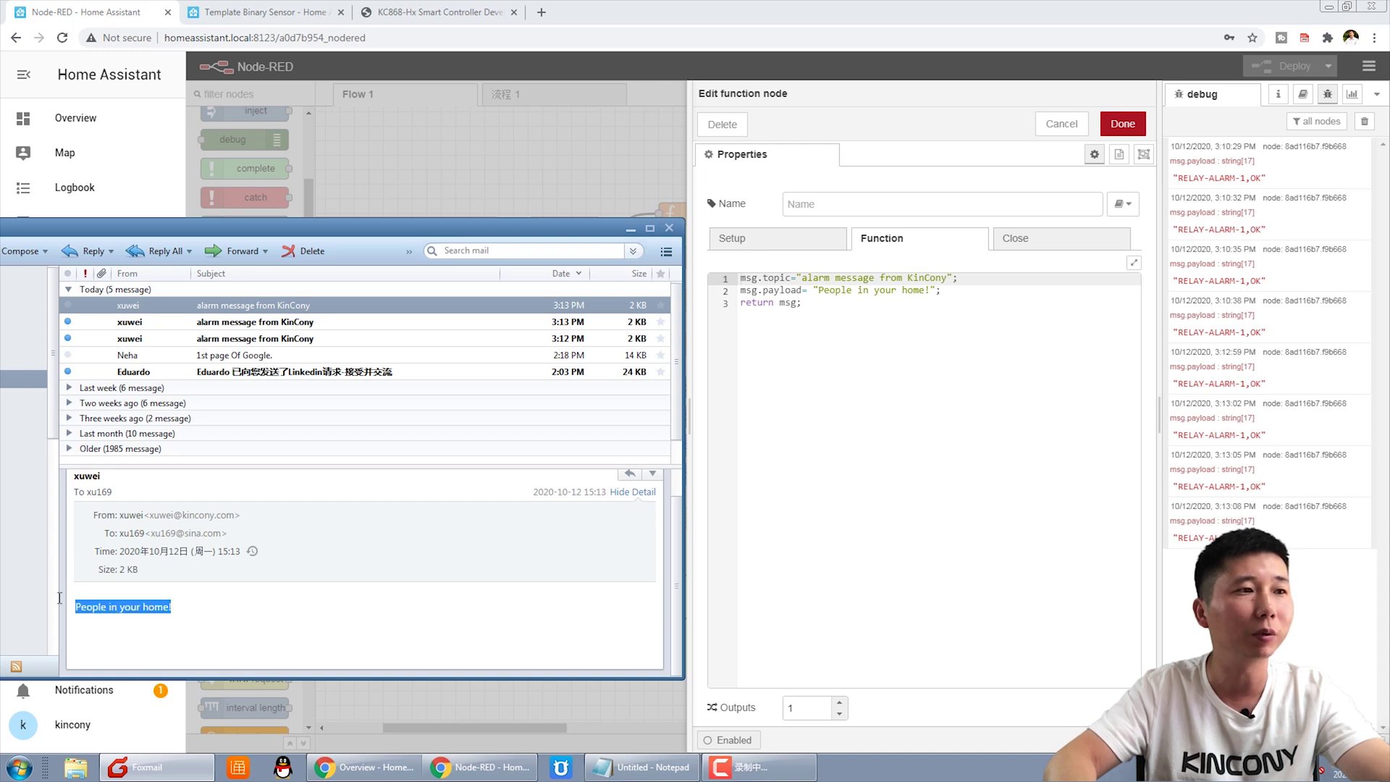
left_click(835, 290)
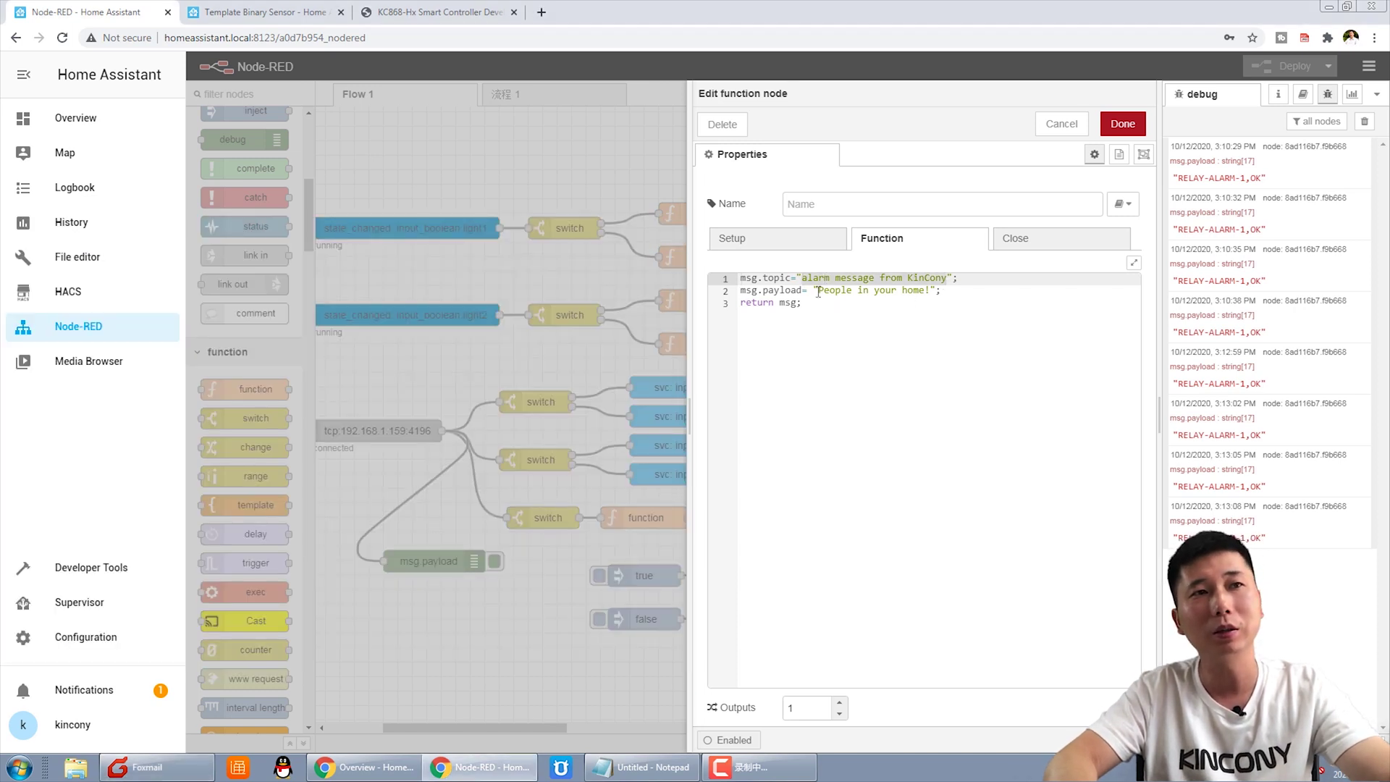
left_click_drag(819, 291, 932, 293)
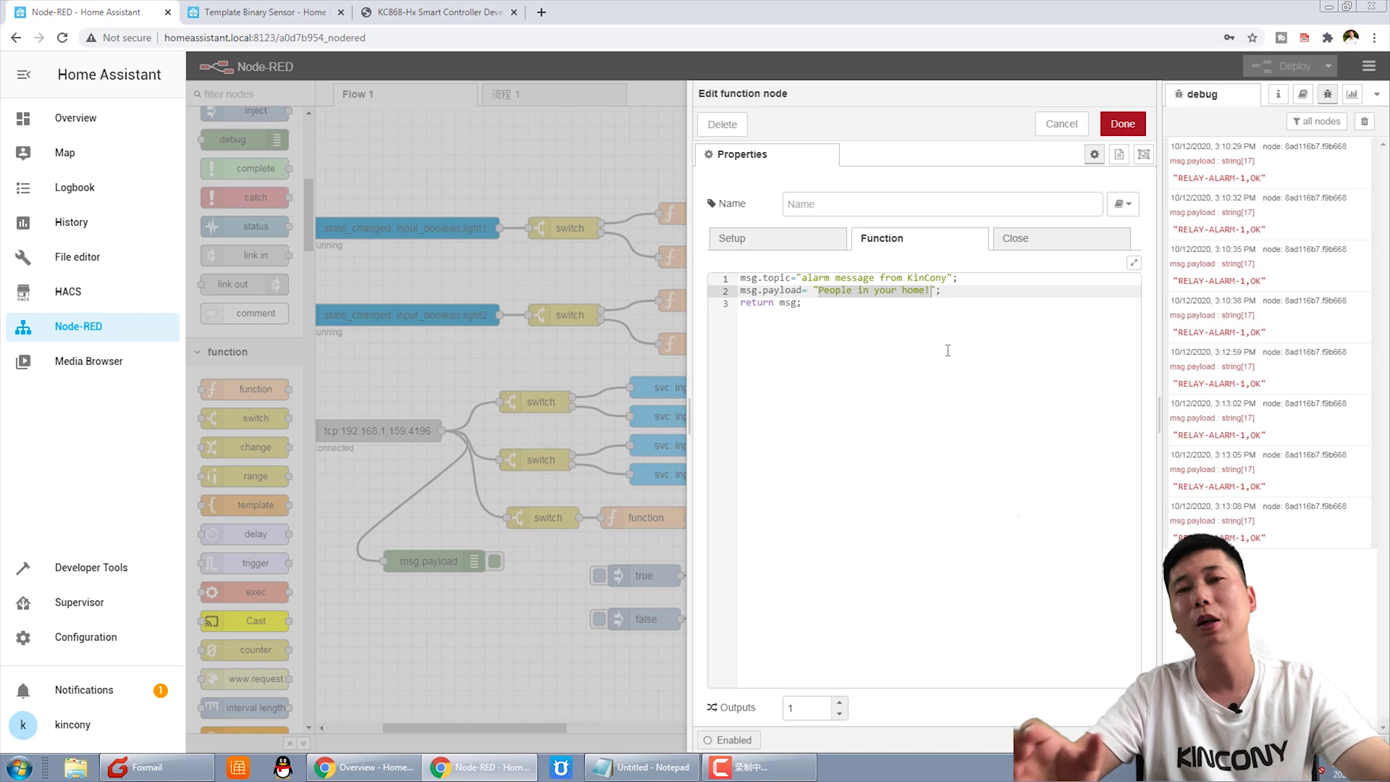